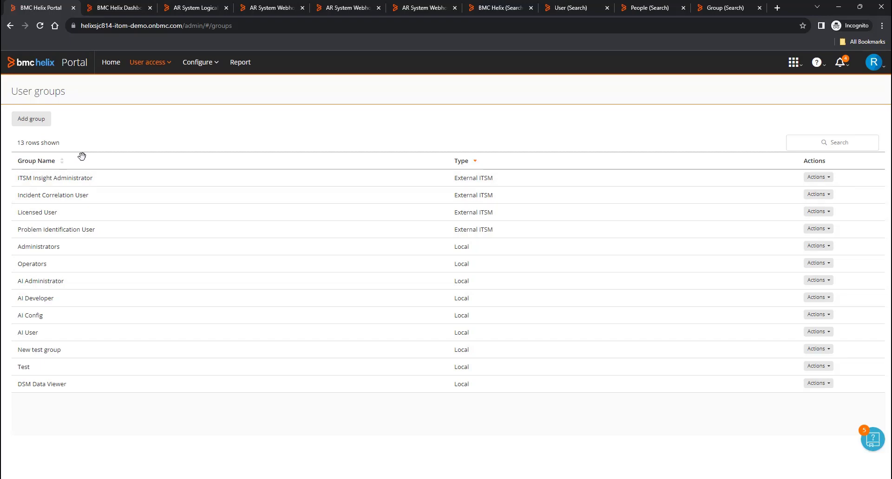
- Move from the Portal's user groups list to the BMC Helix Dashboards home page
{"action": "left_click", "coordinate": [117, 12]}
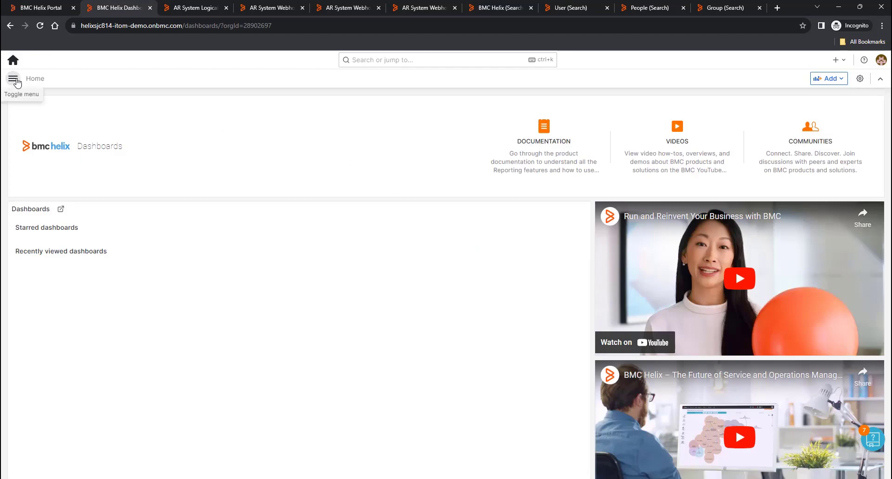
- Check the Dashboards Administration Teams list (Administrators 26, Licensed User 17), then return to the Portal
{"action": "left_click", "coordinate": [14, 79]}
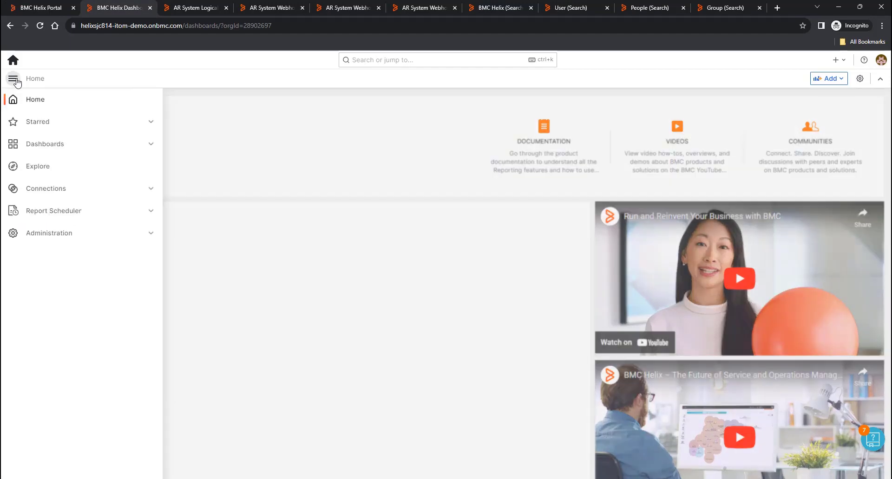
{"action": "left_click", "coordinate": [55, 233]}
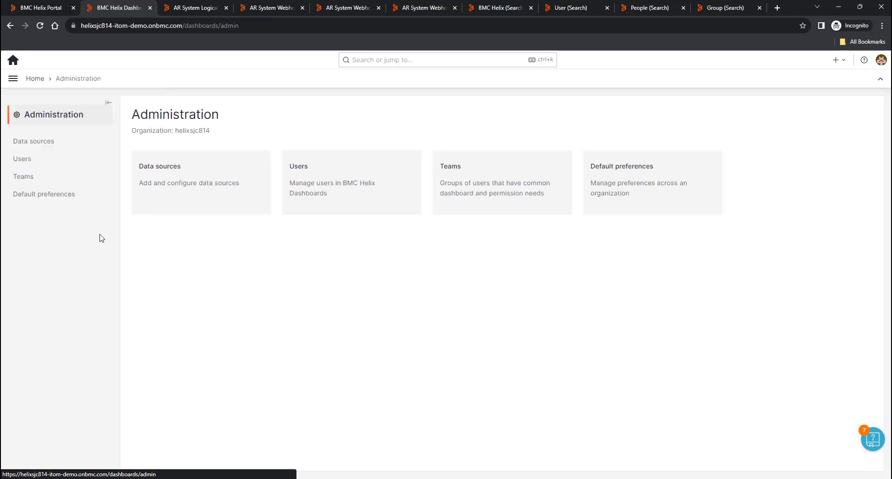
{"action": "left_click", "coordinate": [486, 187]}
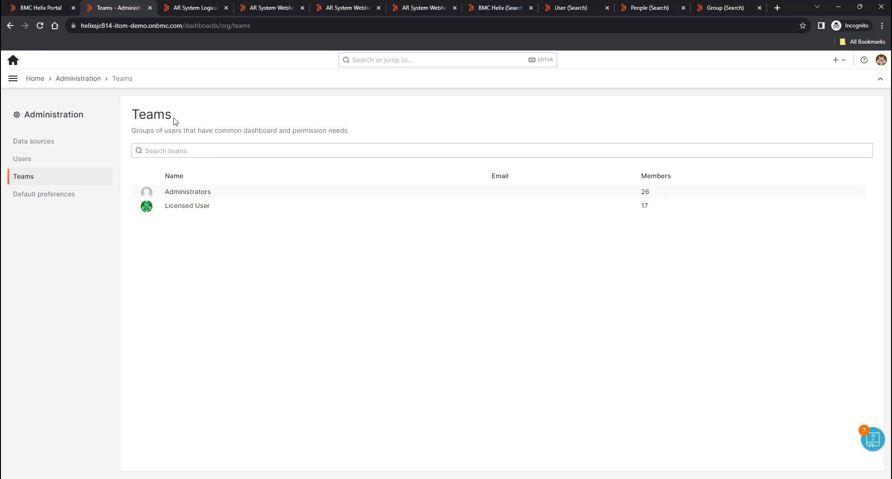
{"action": "left_click", "coordinate": [33, 9]}
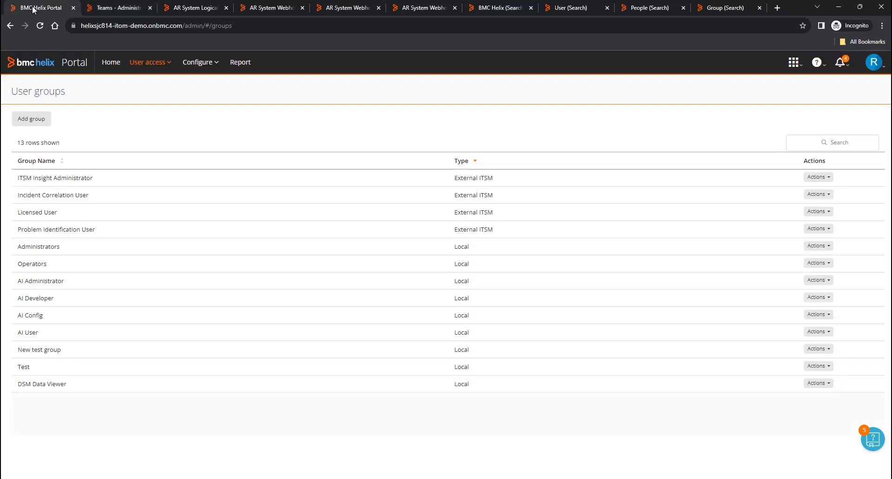
- Edit Reporting Viewer to add Incident Correlation User, ITSM Insight Administrator and Problem Identification User groups
{"action": "left_click", "coordinate": [164, 66]}
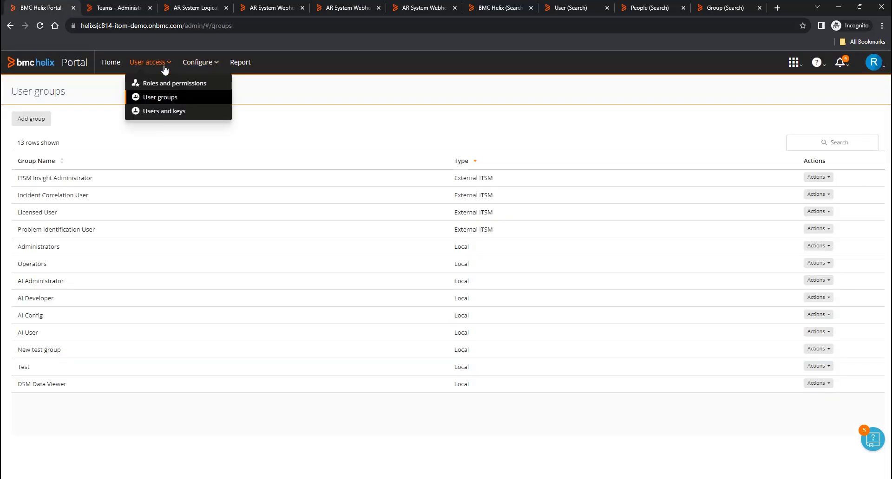
{"action": "left_click", "coordinate": [178, 87]}
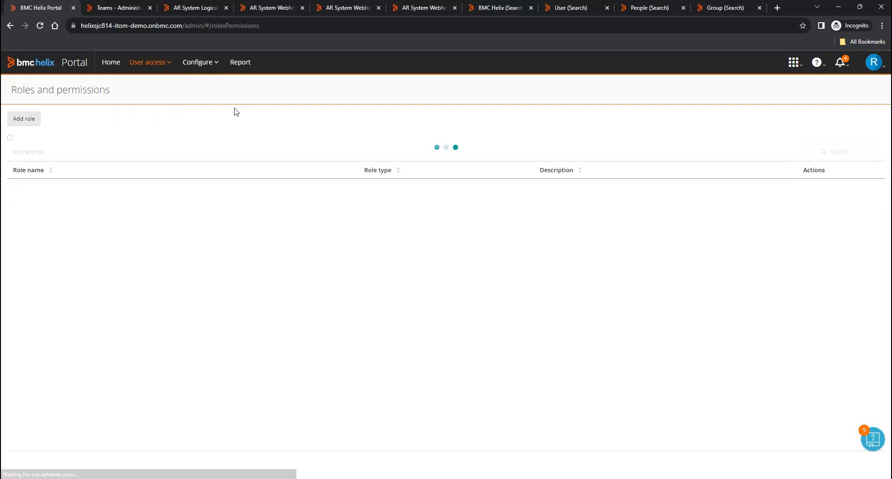
{"action": "scroll", "coordinate": [382, 310], "scroll_direction": "down", "scroll_amount": 2}
{"action": "scroll", "coordinate": [382, 309], "scroll_direction": "down", "scroll_amount": 2}
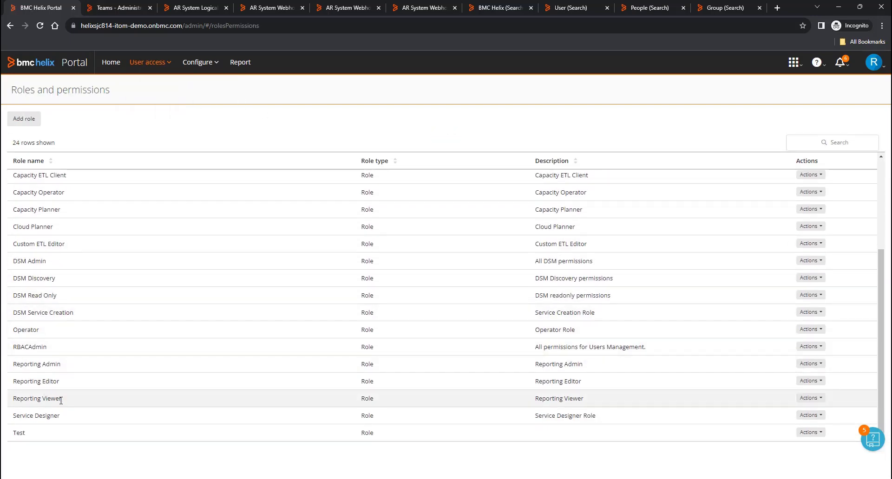
{"action": "left_click", "coordinate": [821, 400]}
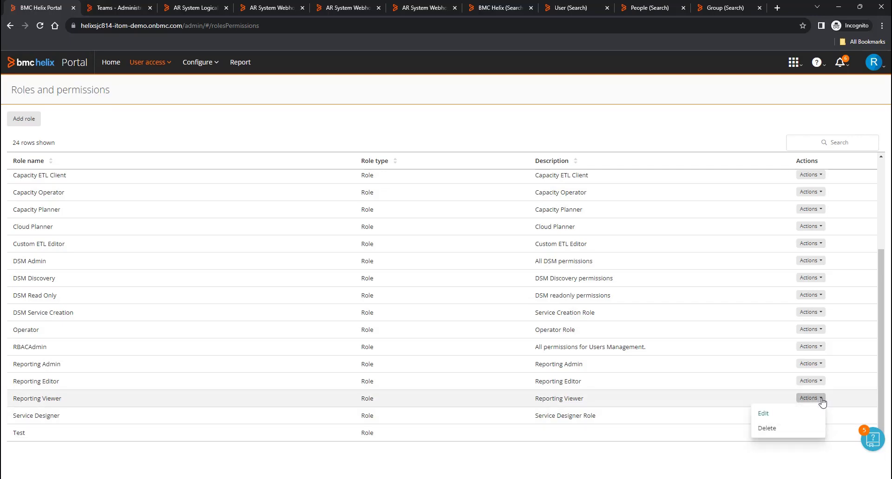
{"action": "left_click", "coordinate": [782, 414]}
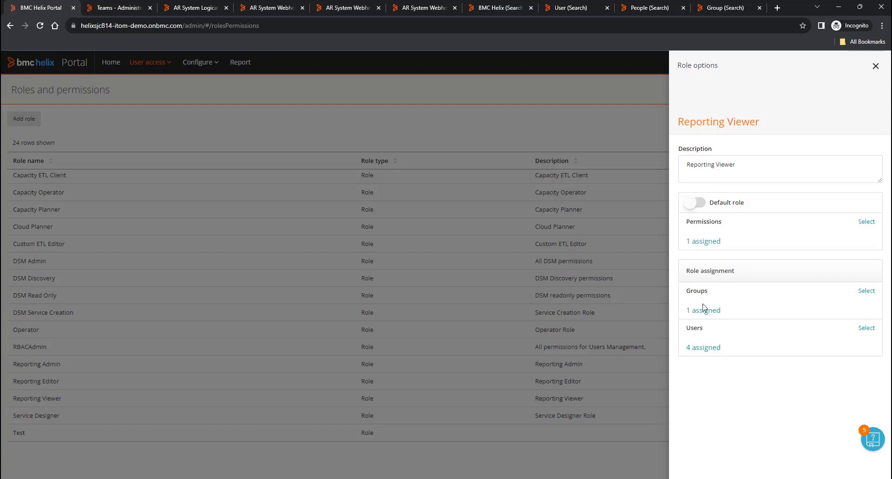
{"action": "left_click", "coordinate": [866, 292]}
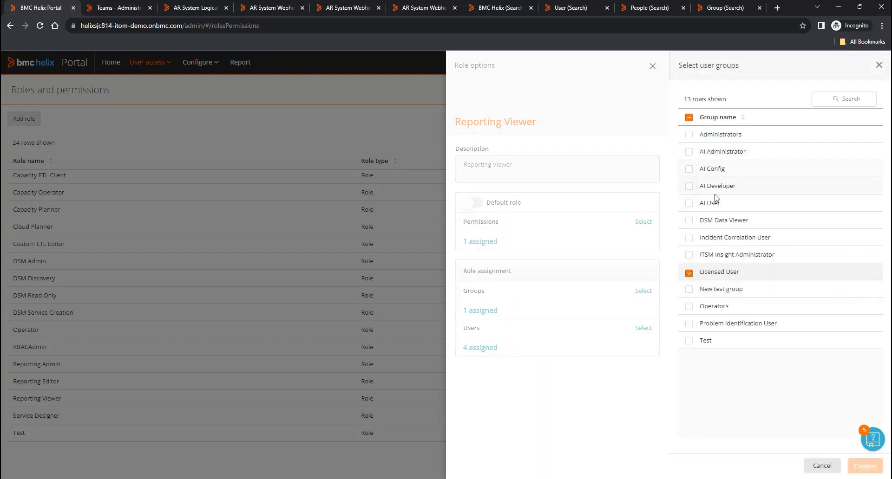
{"action": "left_click", "coordinate": [689, 241]}
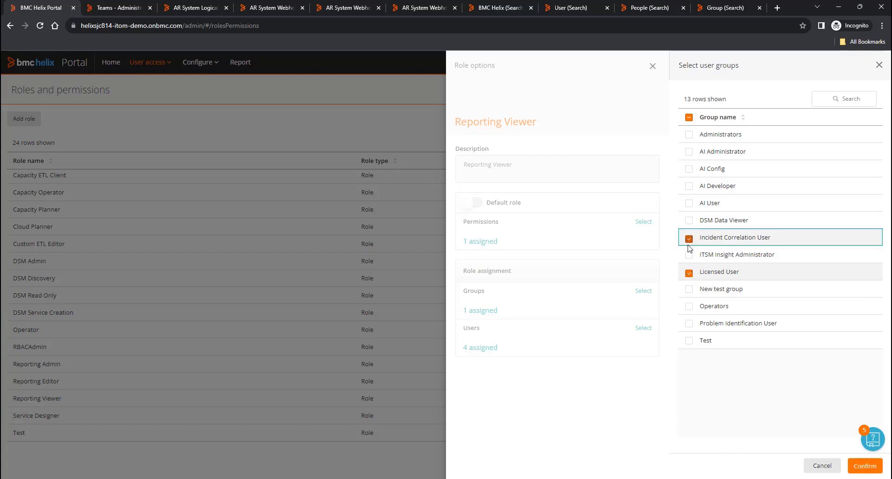
{"action": "left_click", "coordinate": [689, 257]}
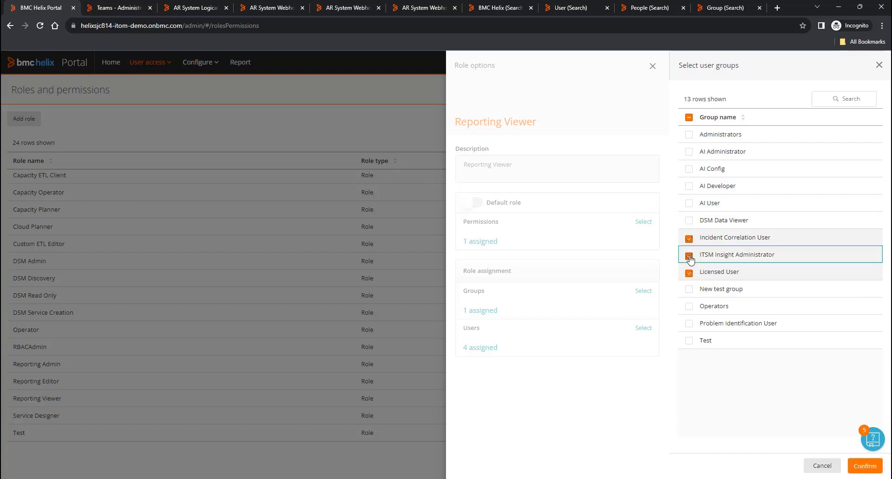
{"action": "left_click", "coordinate": [689, 325]}
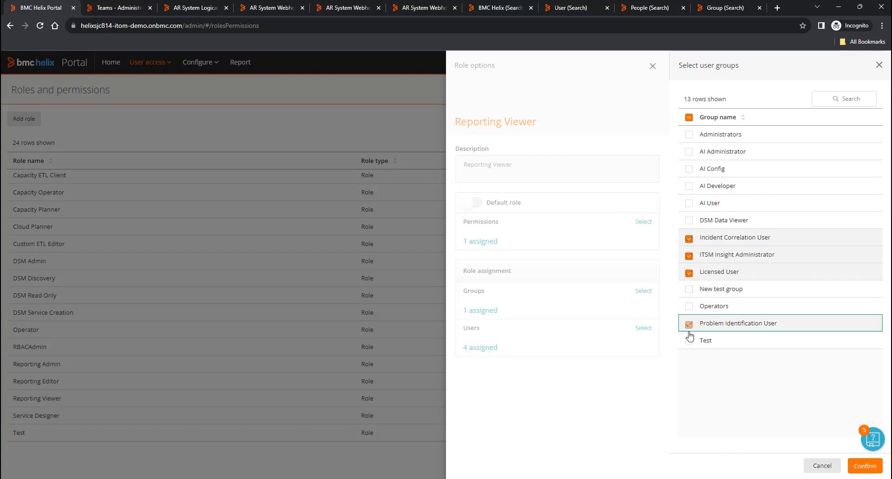
{"action": "left_click", "coordinate": [864, 466]}
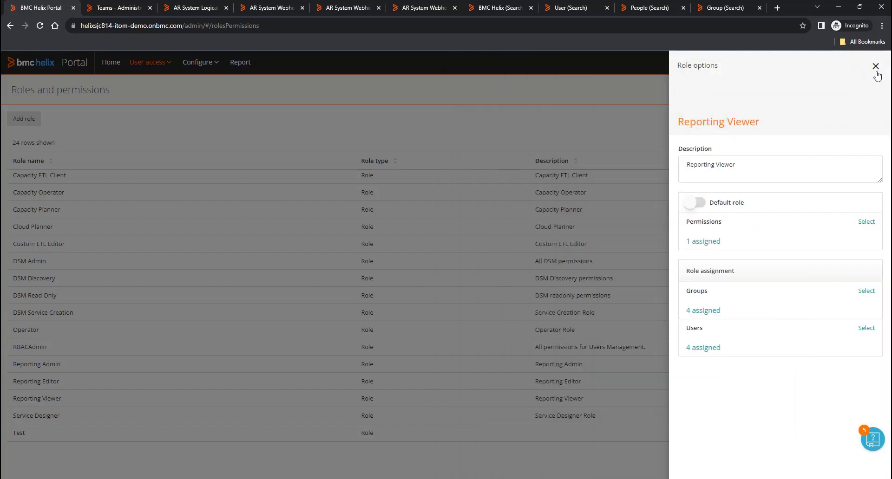
{"action": "left_click", "coordinate": [876, 68]}
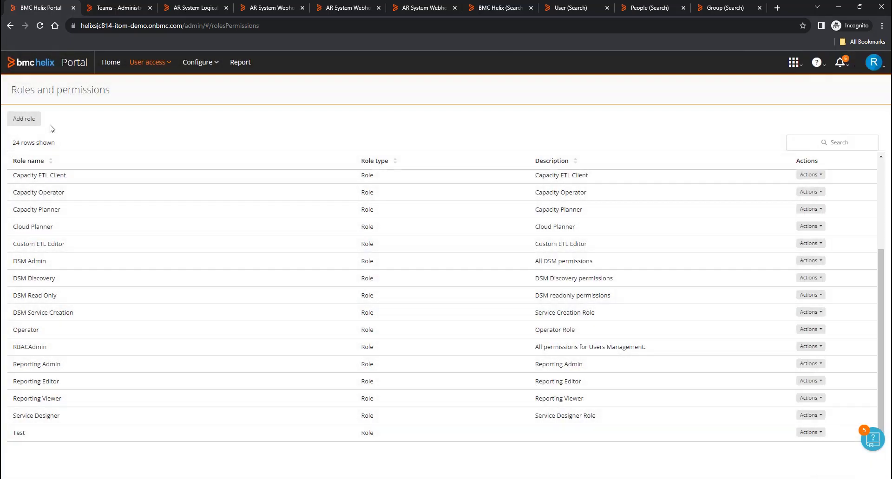
- Refresh the Dashboards Teams list to show the three new teams with 48, 27 and 31 members
{"action": "left_click", "coordinate": [110, 7]}
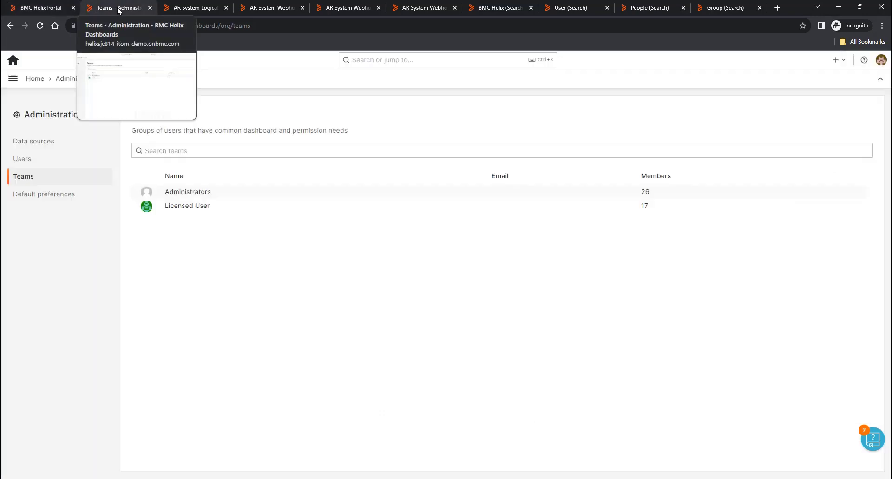
{"action": "left_click", "coordinate": [27, 160]}
{"action": "left_click", "coordinate": [24, 177]}
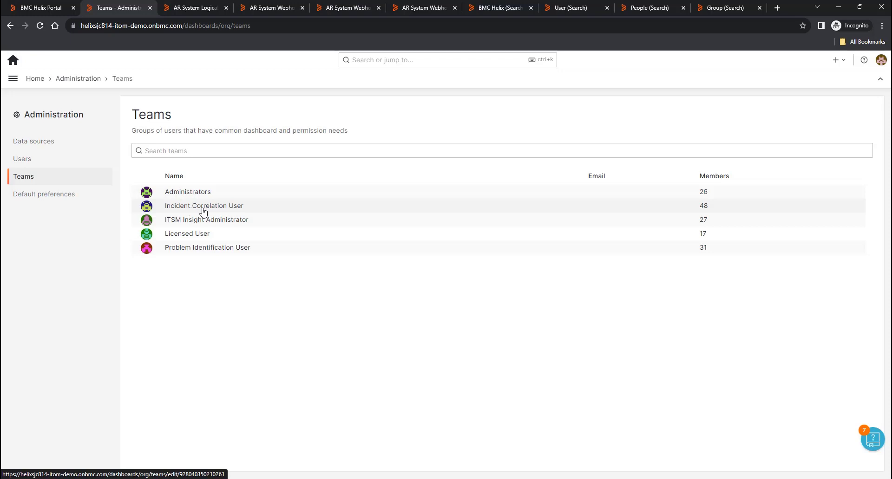
- Search the AR System Logical User Grouping form and inspect each of the four groupings' qualifications
{"action": "left_click", "coordinate": [193, 10]}
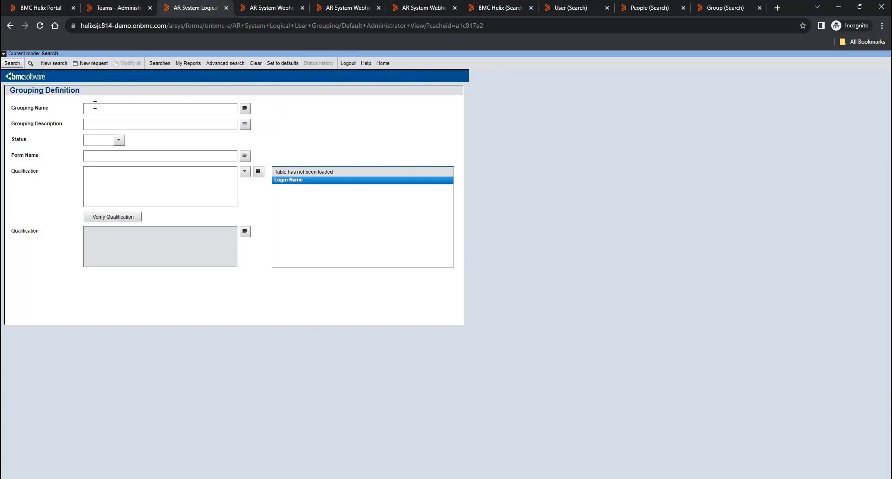
{"action": "left_click", "coordinate": [12, 63]}
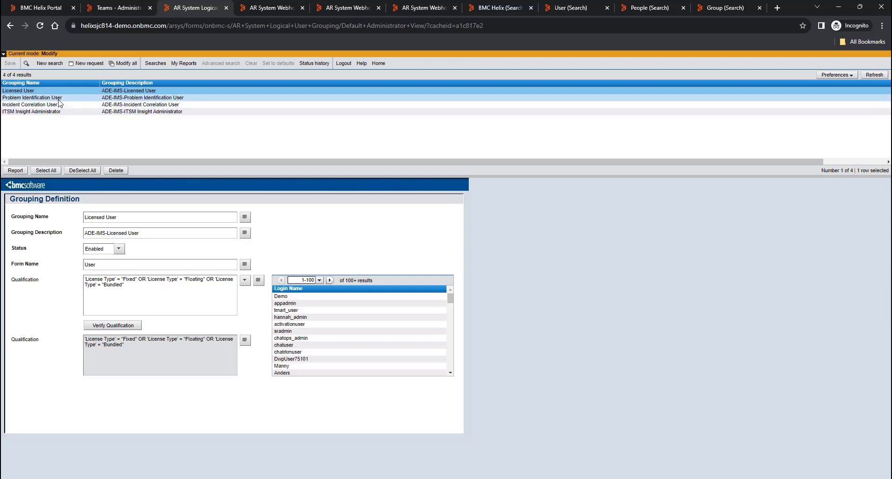
{"action": "left_click_drag", "start_coordinate": [127, 288], "coordinate": [85, 278]}
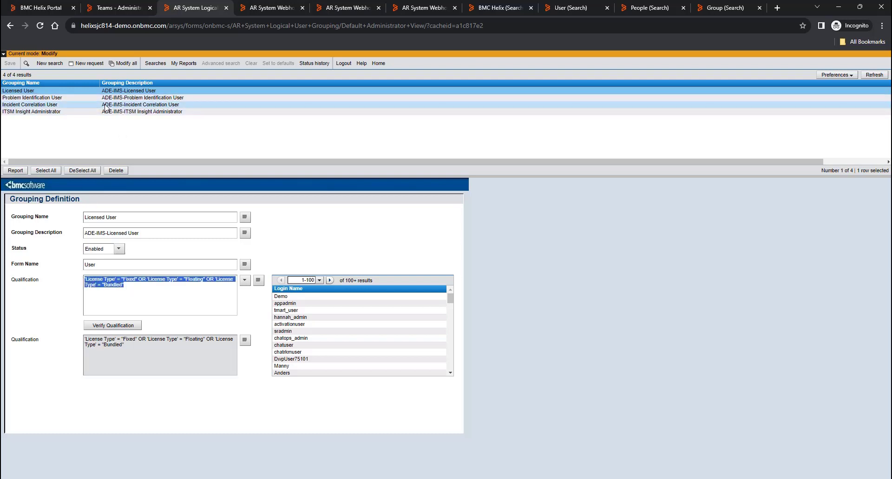
{"action": "left_click", "coordinate": [70, 98]}
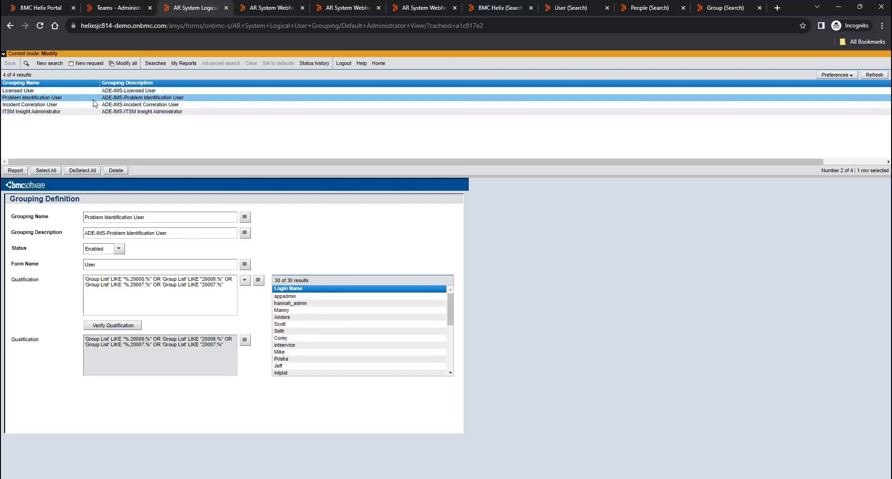
{"action": "left_click", "coordinate": [99, 105]}
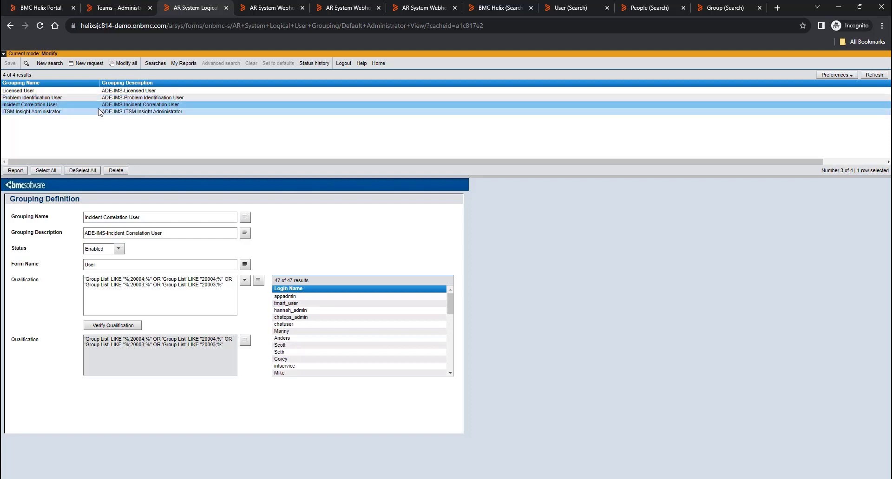
{"action": "left_click", "coordinate": [98, 113]}
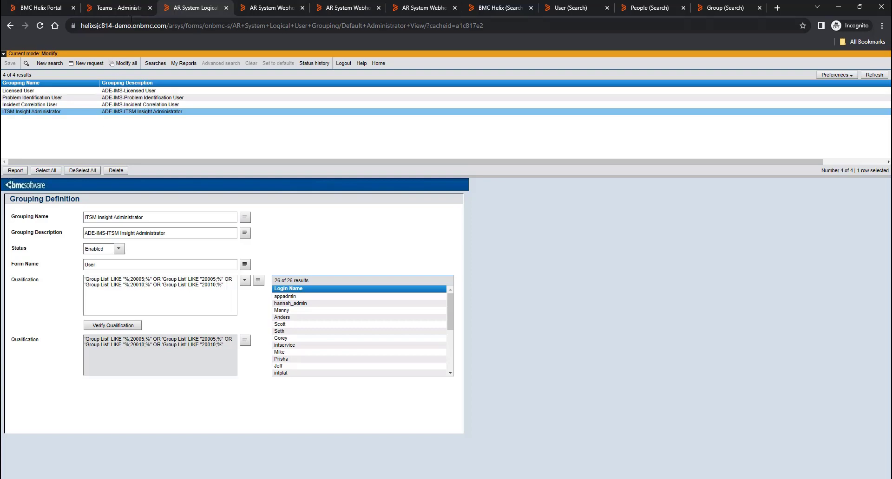
{"action": "left_click", "coordinate": [95, 10]}
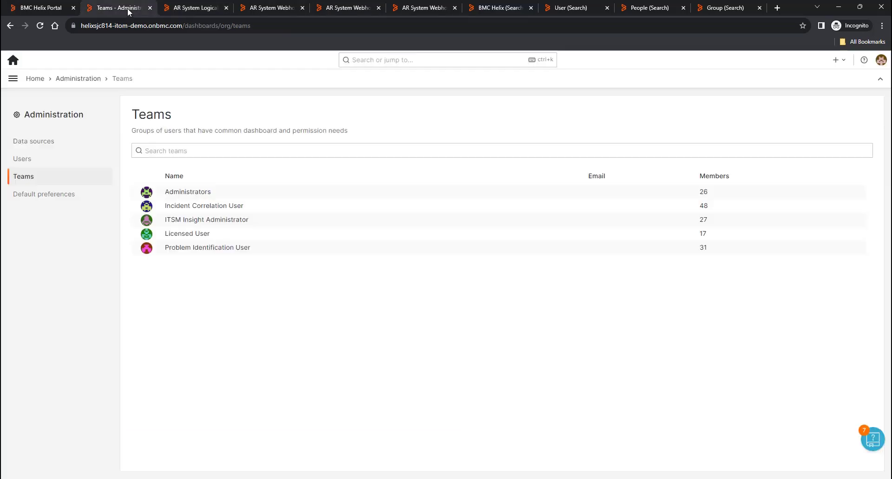
- Check the Portal's 14 user groups, including Manufacturing, then return to the AR System grouping form
{"action": "left_click", "coordinate": [41, 8]}
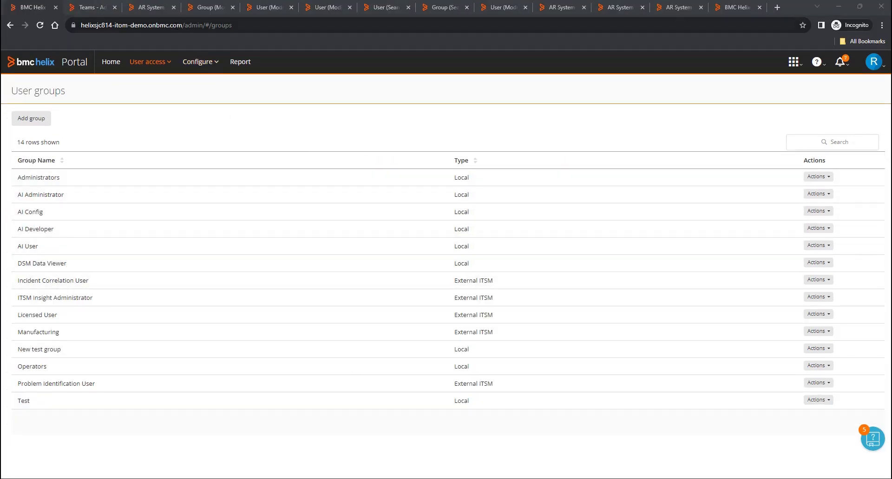
{"action": "left_click", "coordinate": [151, 7]}
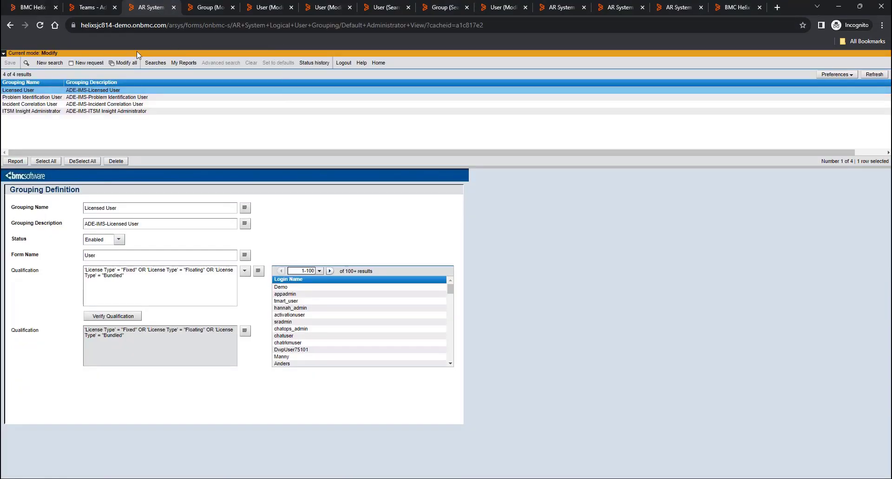
- Start a new user grouping named Manufacturing with description Manufacturing
{"action": "left_click", "coordinate": [88, 62]}
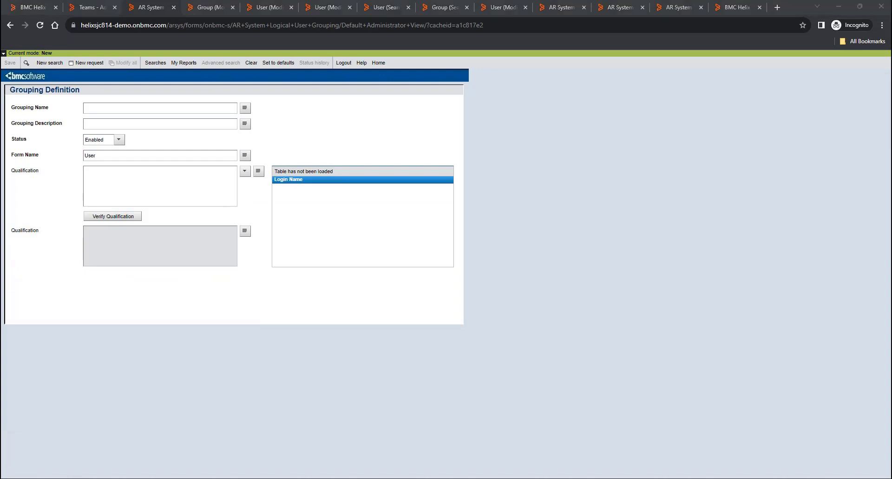
{"action": "left_click", "coordinate": [142, 108]}
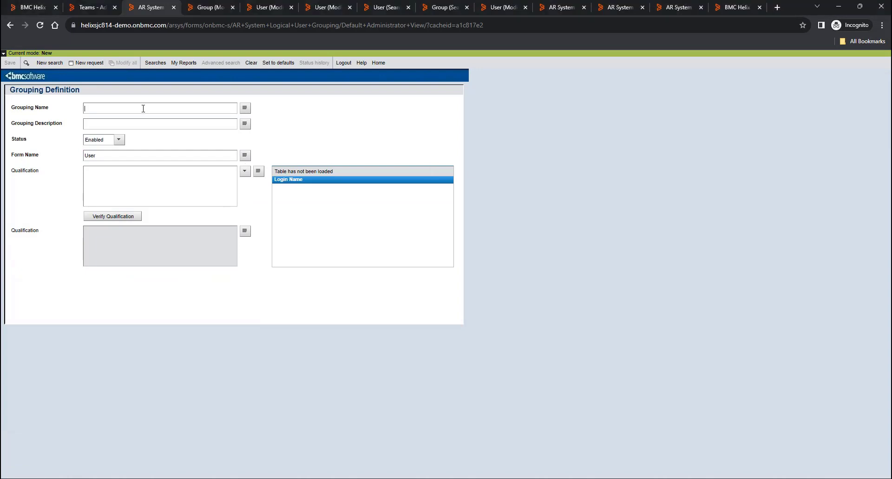
{"action": "type", "text": "Manufacturing"}
{"action": "left_click", "coordinate": [142, 121]}
{"action": "type", "text": "Manufacturing"}
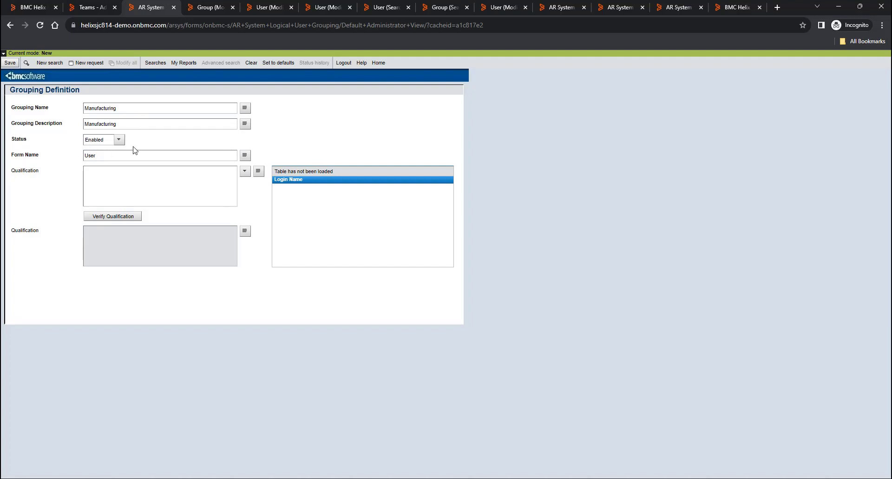
{"action": "key", "text": "alt+Tab"}
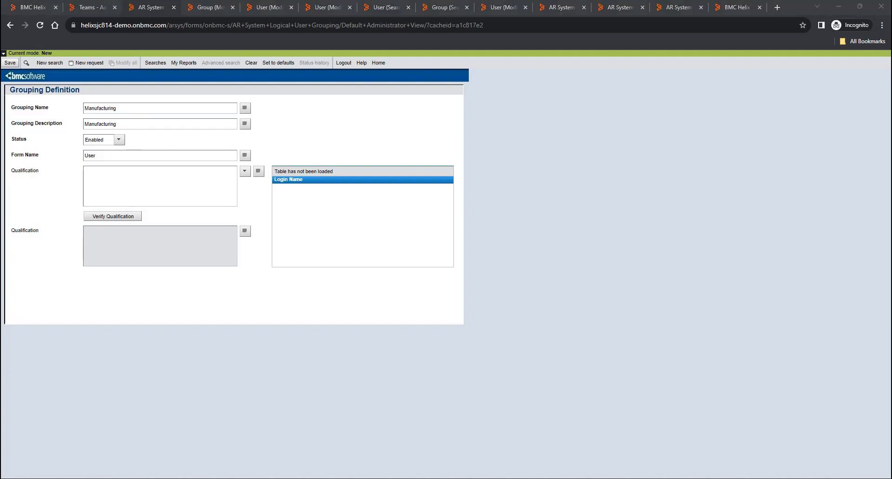
{"action": "left_click", "coordinate": [173, 189]}
{"action": "key", "text": "ctrl+v"}
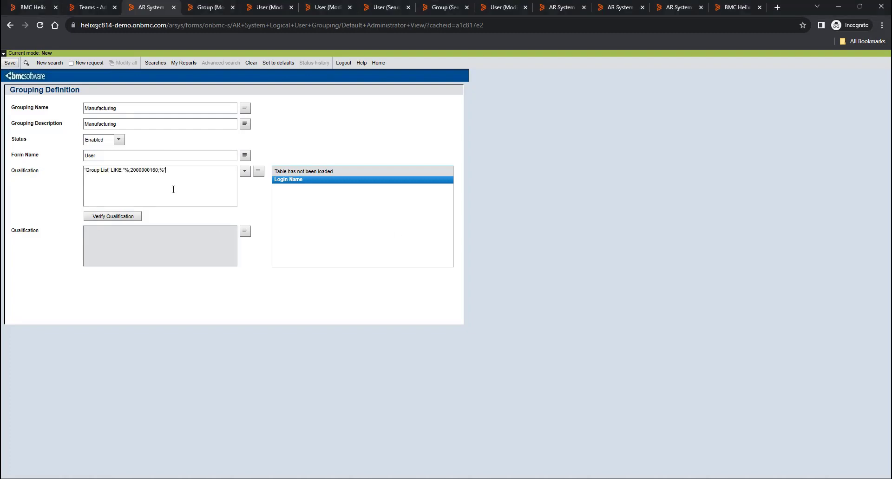
{"action": "left_click", "coordinate": [133, 217]}
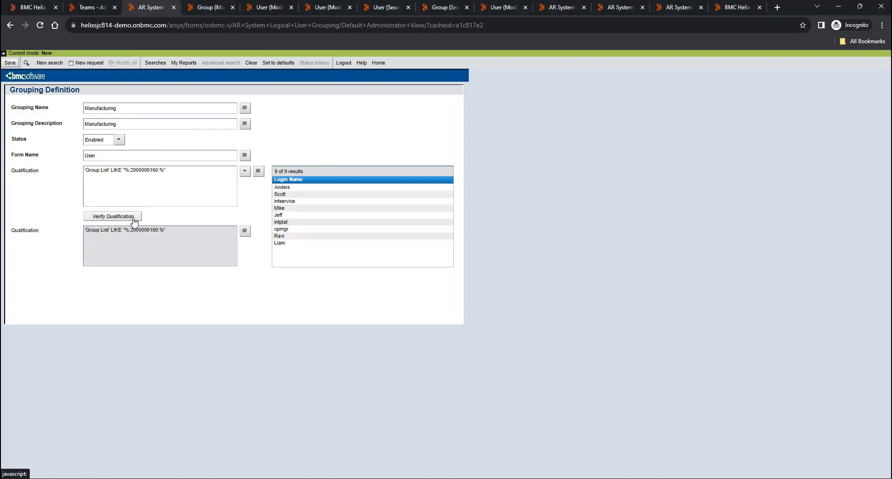
{"action": "left_click", "coordinate": [204, 7]}
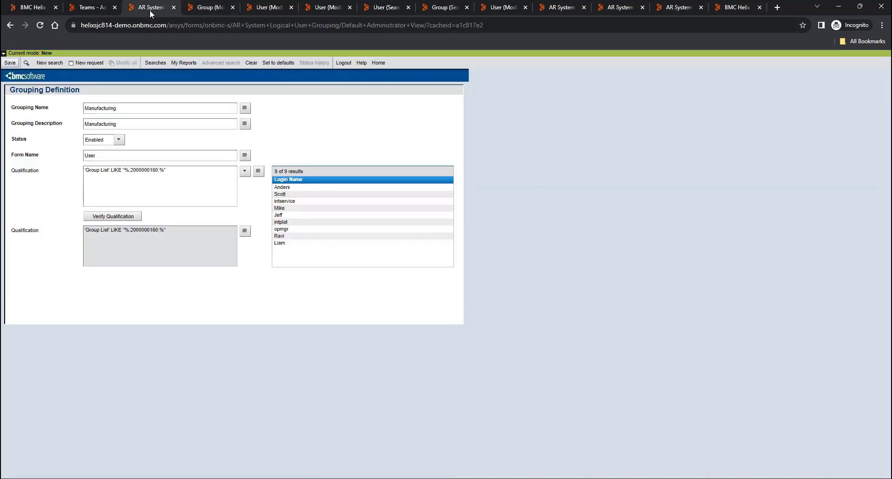
{"action": "left_click", "coordinate": [149, 8]}
{"action": "left_click", "coordinate": [11, 64]}
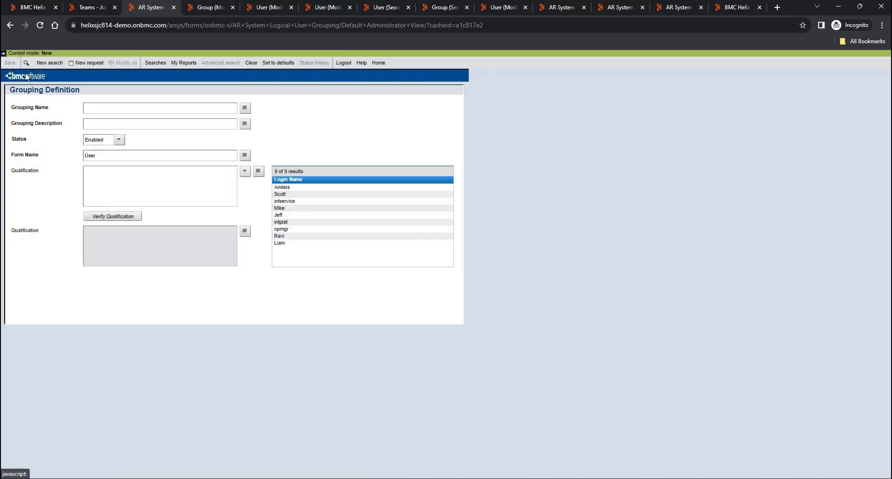
{"action": "left_click", "coordinate": [18, 8]}
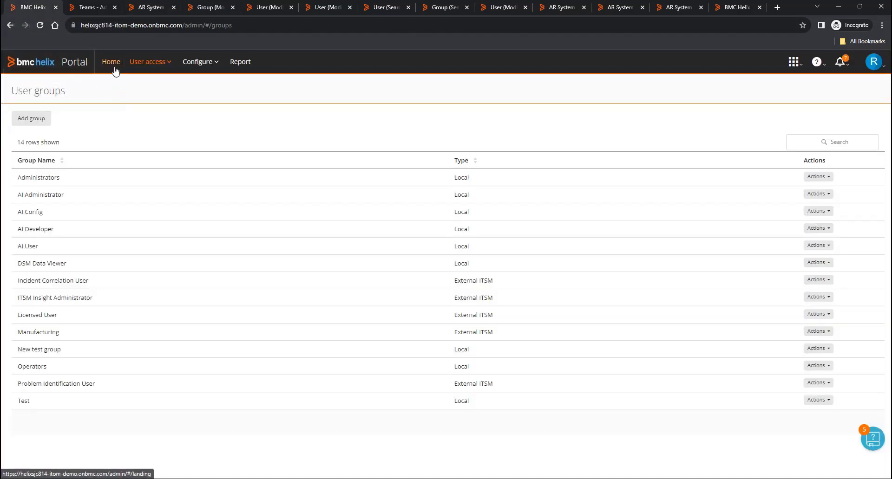
{"action": "left_click", "coordinate": [114, 64]}
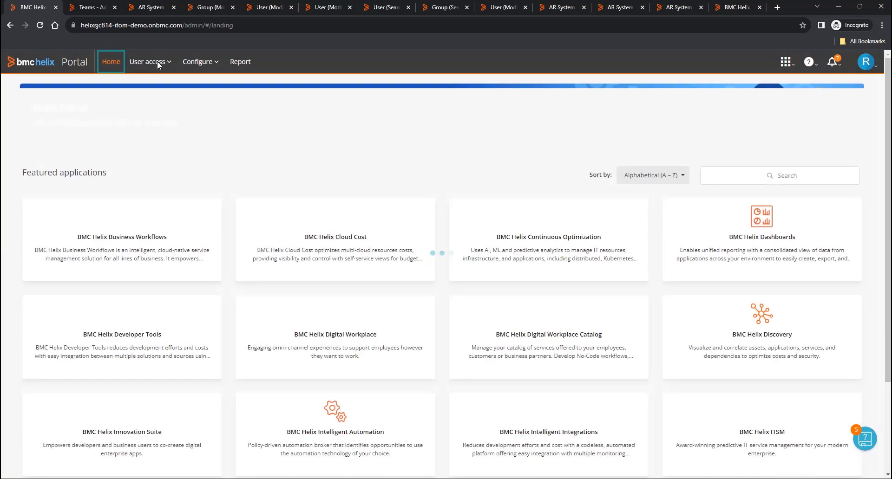
{"action": "left_click", "coordinate": [157, 62]}
{"action": "left_click", "coordinate": [156, 96]}
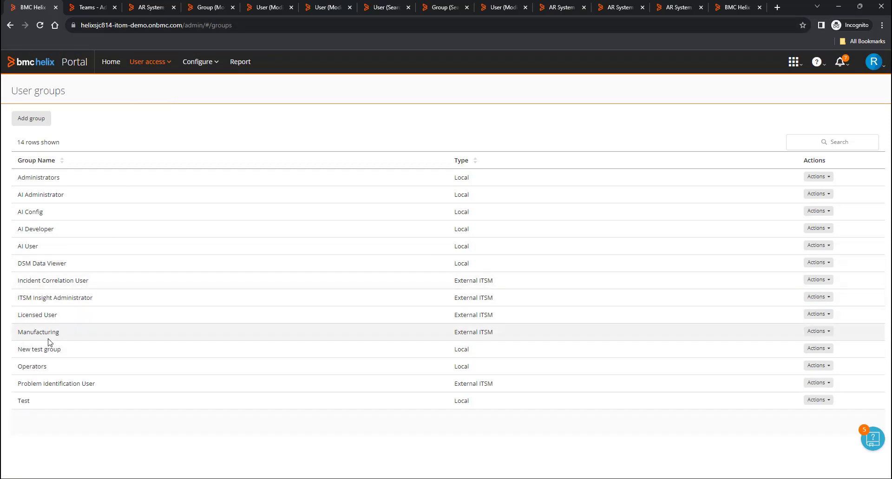
- Edit the Reporting Viewer role to add the Manufacturing group, giving it 5 assigned groups
{"action": "left_click", "coordinate": [169, 71]}
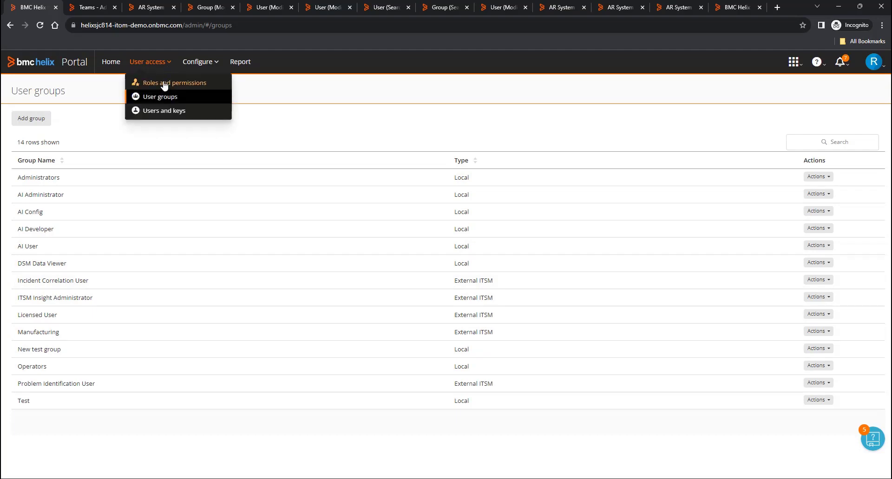
{"action": "left_click", "coordinate": [164, 85]}
{"action": "scroll", "coordinate": [149, 265], "scroll_direction": "down", "scroll_amount": 2}
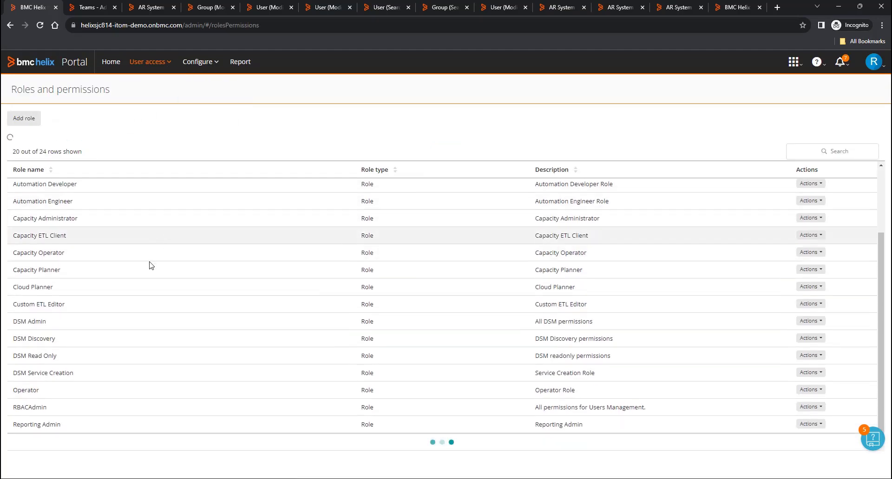
{"action": "scroll", "coordinate": [714, 415], "scroll_direction": "down", "scroll_amount": 2}
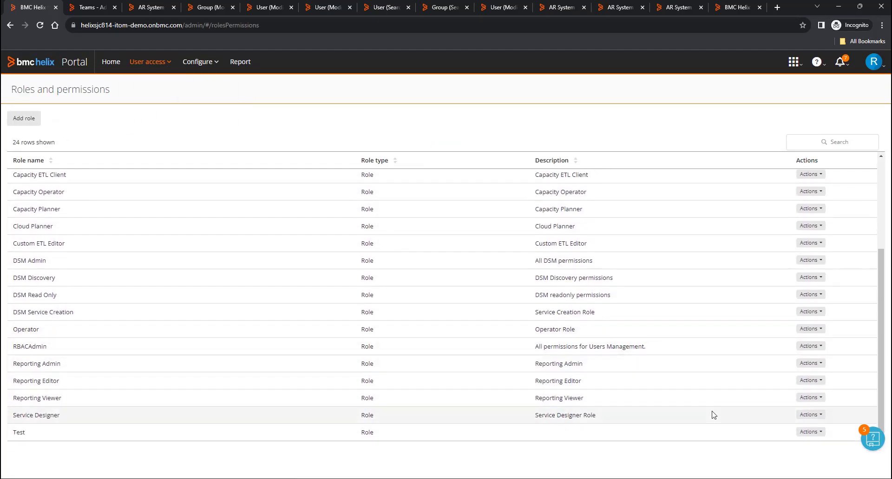
{"action": "left_click", "coordinate": [810, 398]}
{"action": "left_click", "coordinate": [773, 413]}
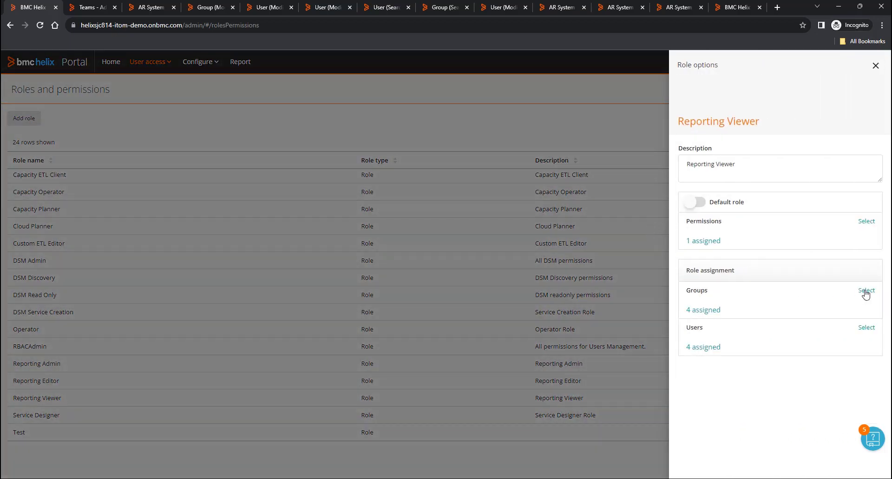
{"action": "left_click", "coordinate": [865, 292]}
{"action": "left_click", "coordinate": [688, 291]}
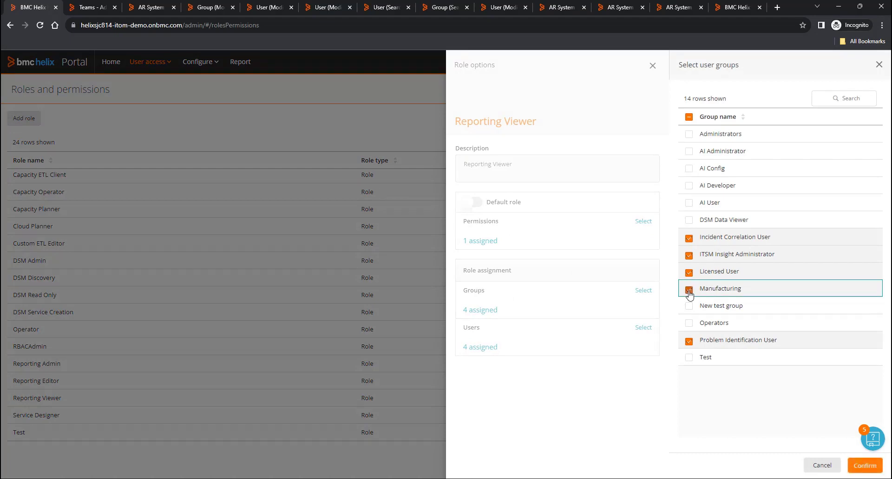
{"action": "left_click", "coordinate": [865, 465]}
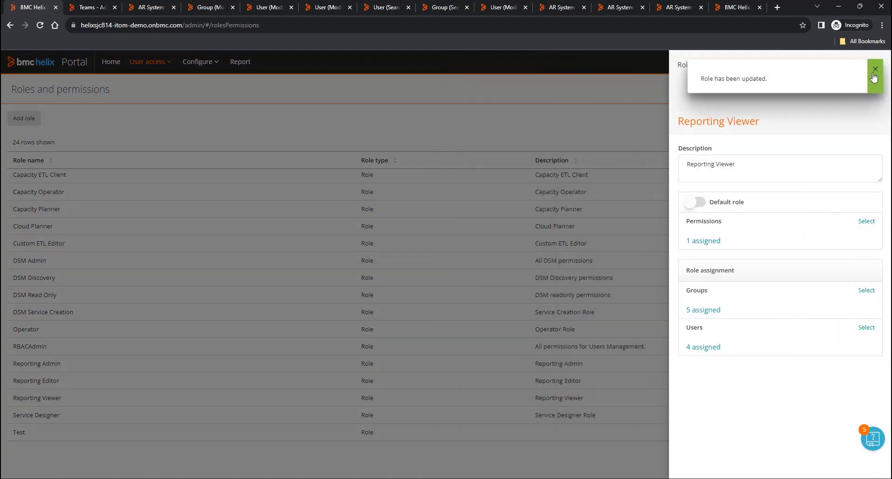
{"action": "left_click", "coordinate": [873, 74]}
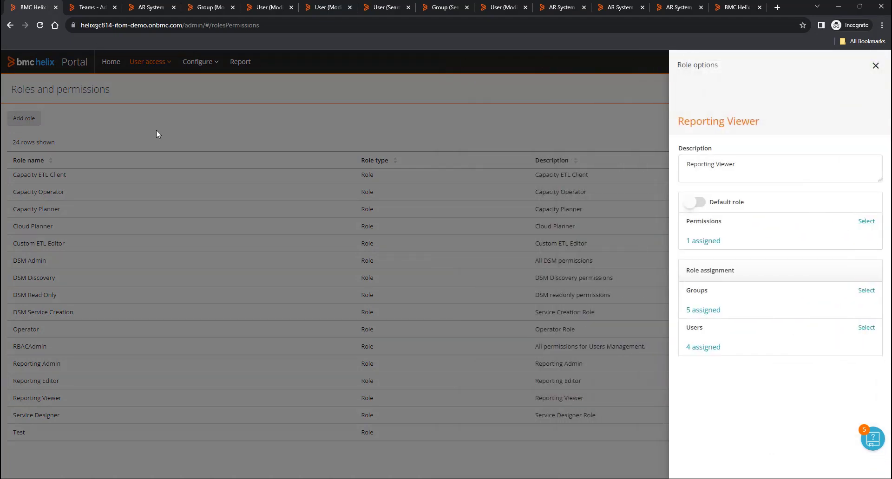
{"action": "left_click", "coordinate": [92, 9]}
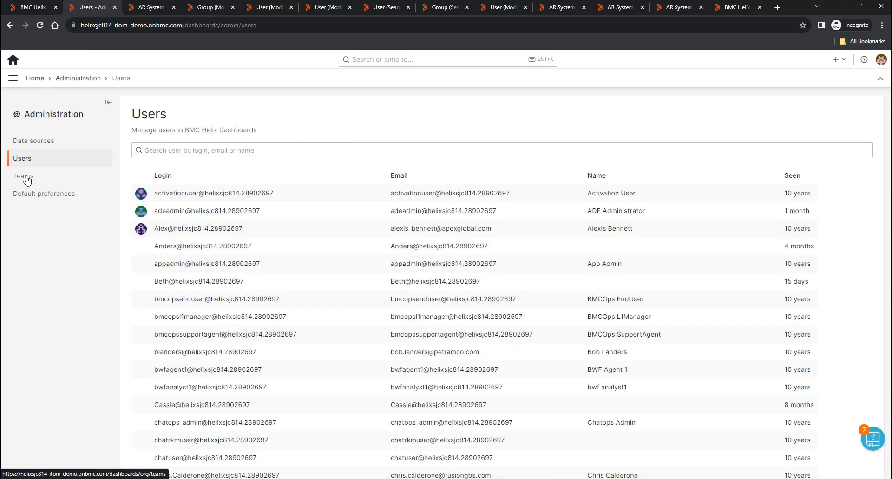
- Confirm Manufacturing is listed as a sixth Dashboards team with 10 members
{"action": "left_click", "coordinate": [26, 178]}
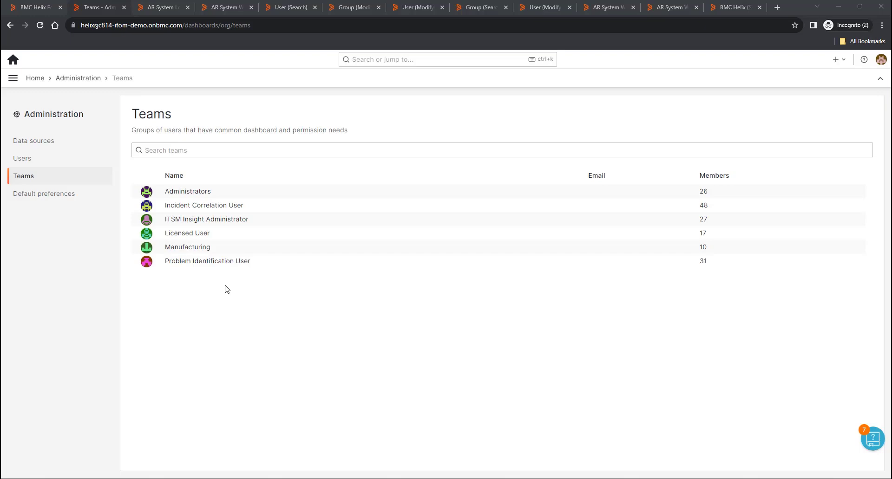
{"action": "left_click", "coordinate": [227, 9]}
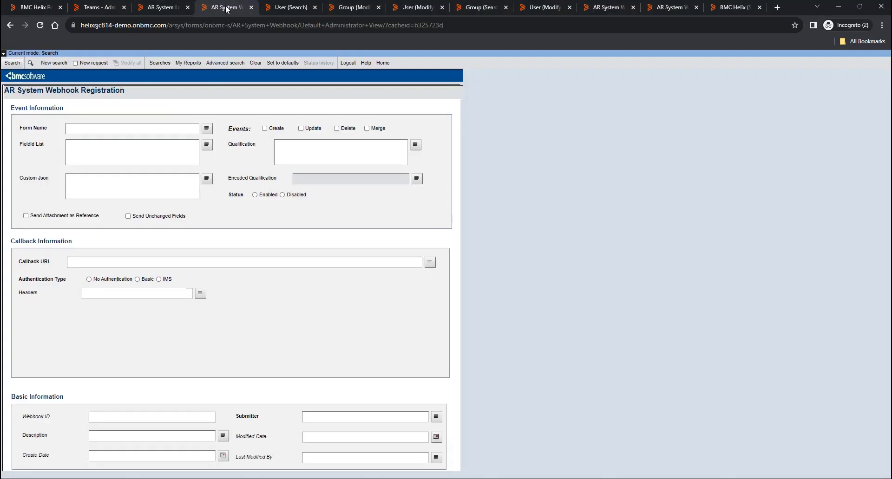
- Start a new AR System user record and fill in the test user's login details
{"action": "left_click", "coordinate": [96, 64]}
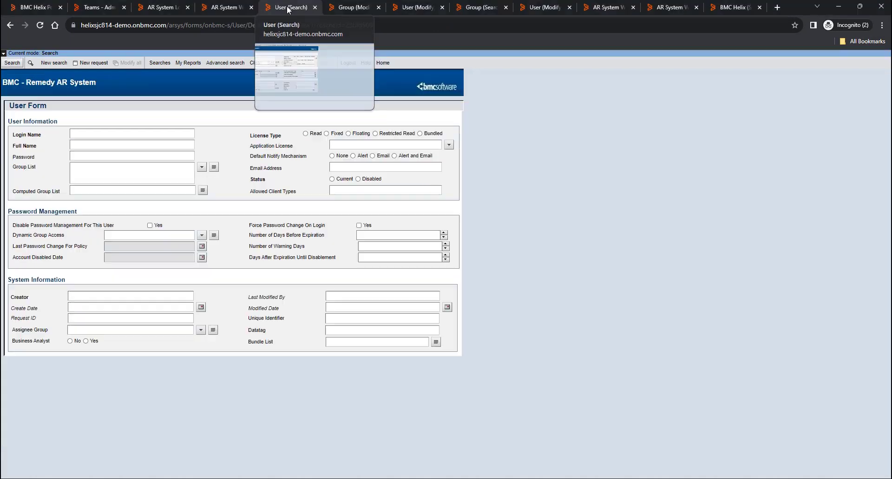
{"action": "left_click", "coordinate": [286, 9]}
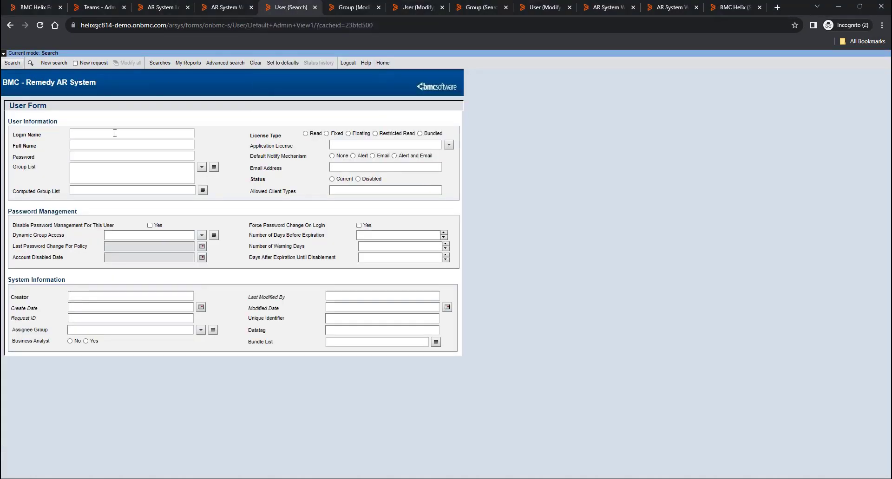
{"action": "left_click", "coordinate": [93, 63]}
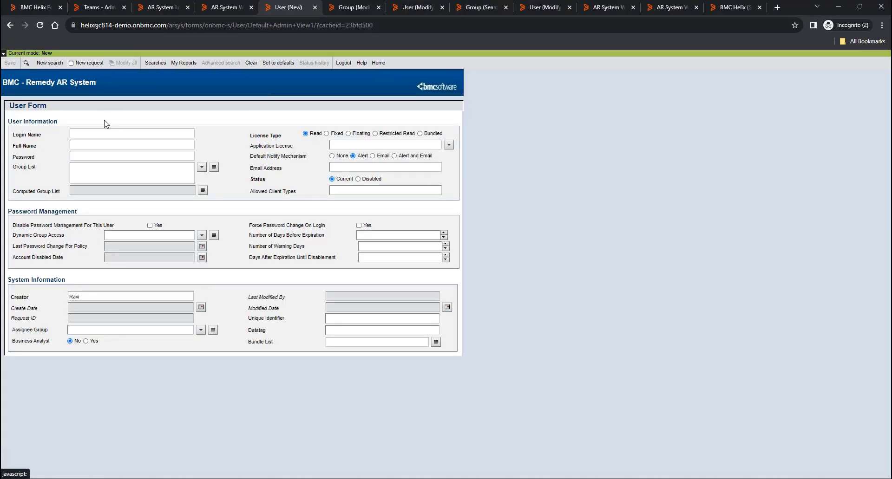
{"action": "type", "text": "test"}
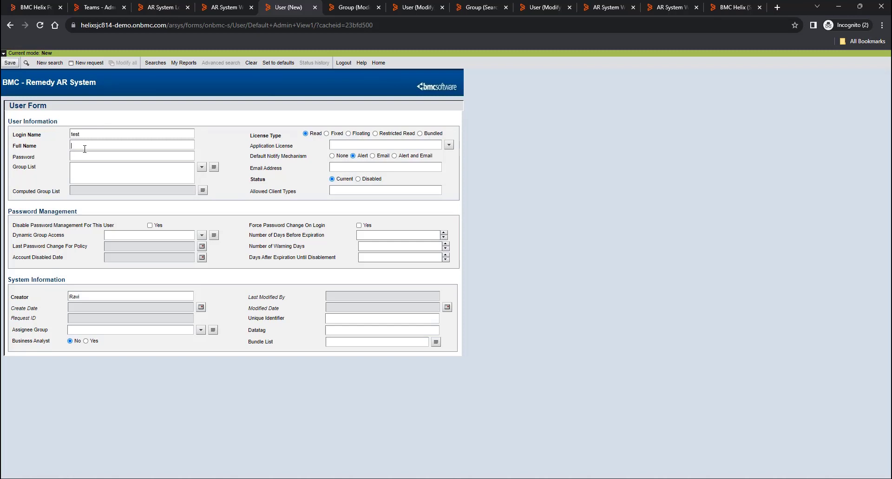
{"action": "type", "text": "test"}
{"action": "left_click", "coordinate": [349, 7]}
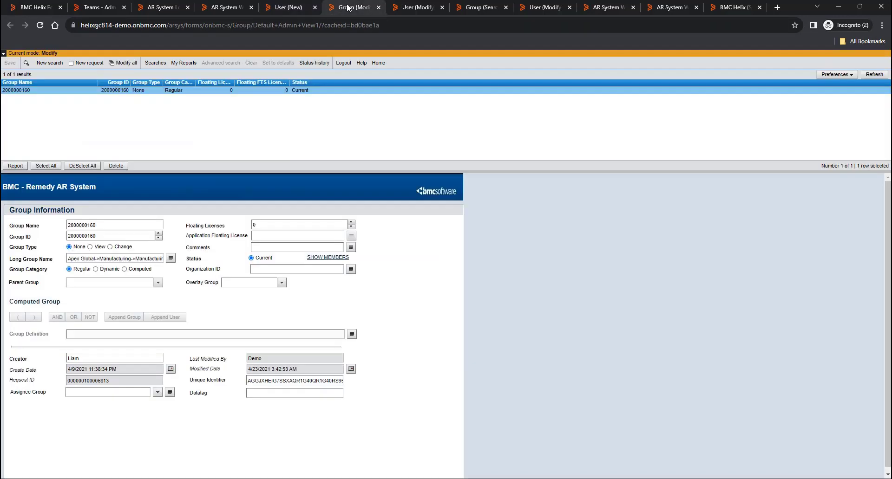
{"action": "left_click_drag", "start_coordinate": [111, 224], "coordinate": [41, 228]}
{"action": "key", "text": "ctrl+c"}
{"action": "left_click", "coordinate": [288, 8]}
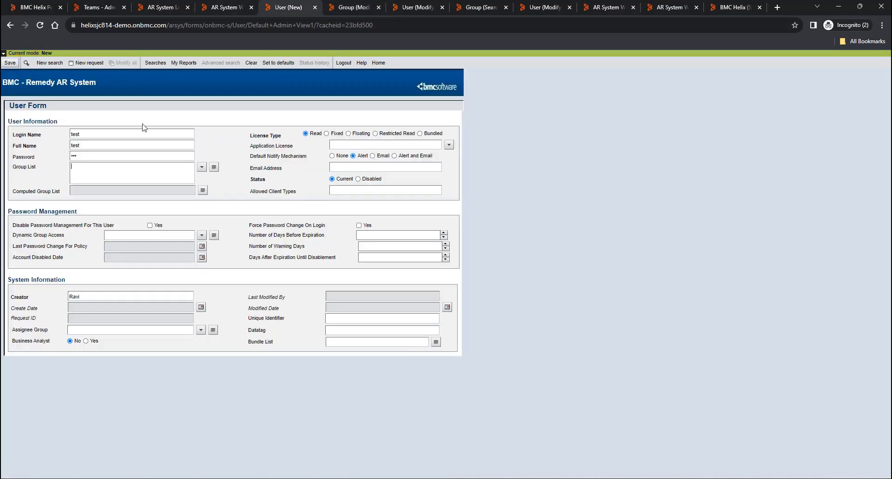
{"action": "left_click", "coordinate": [94, 168]}
{"action": "key", "text": "ctrl+v"}
{"action": "left_click", "coordinate": [9, 63]}
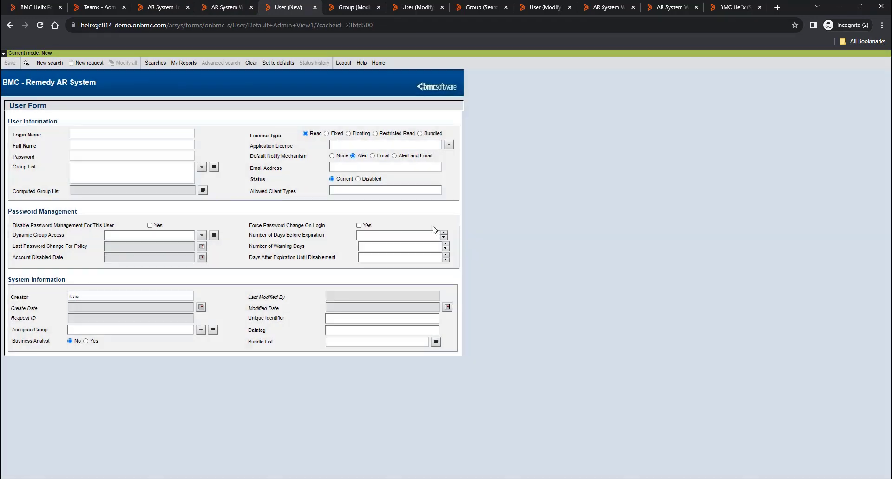
{"action": "left_click", "coordinate": [352, 7]}
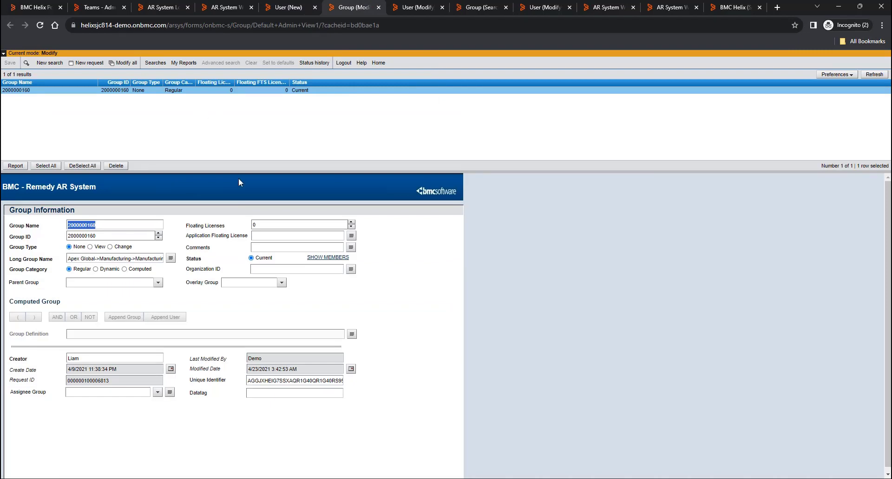
{"action": "left_click", "coordinate": [326, 257]}
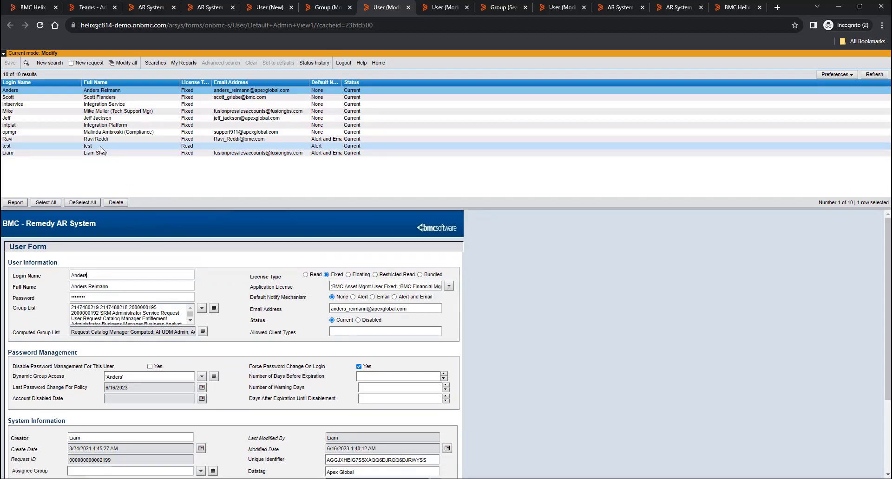
- Reload Helix Portal and edit the Manufacturing user group to list its 9 assigned users
{"action": "left_click", "coordinate": [33, 7]}
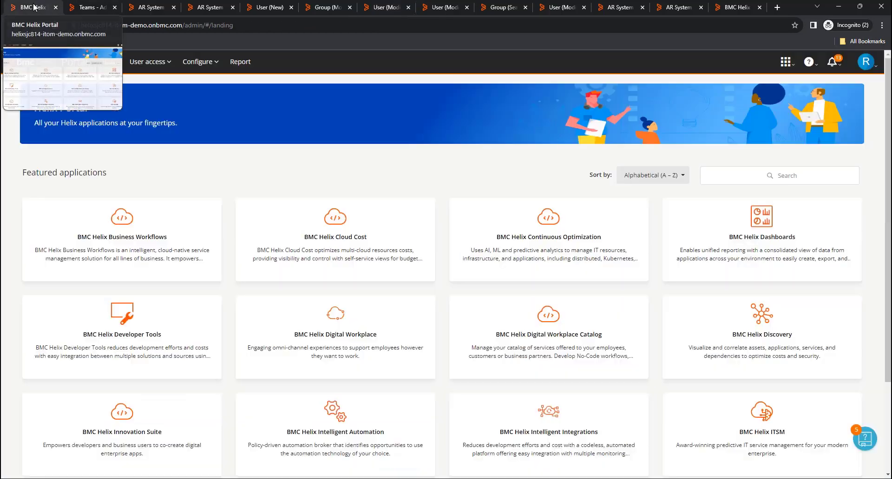
{"action": "left_click", "coordinate": [40, 26]}
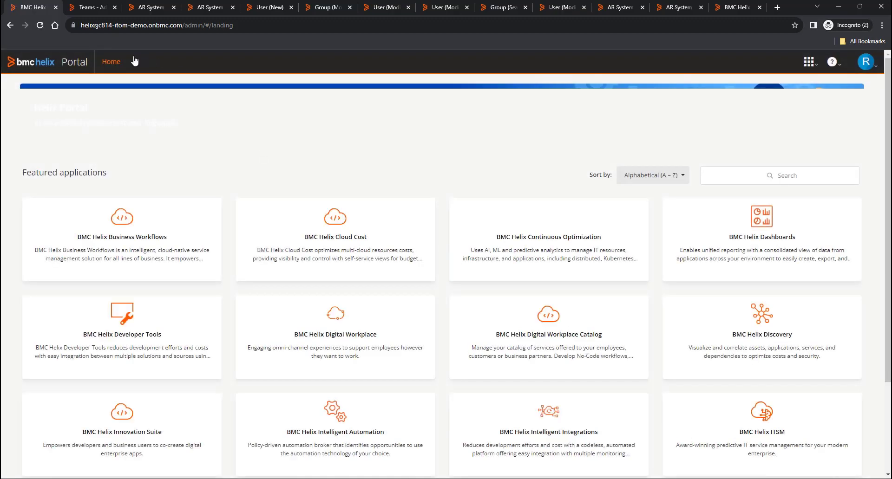
{"action": "left_click", "coordinate": [150, 62]}
{"action": "left_click", "coordinate": [146, 94]}
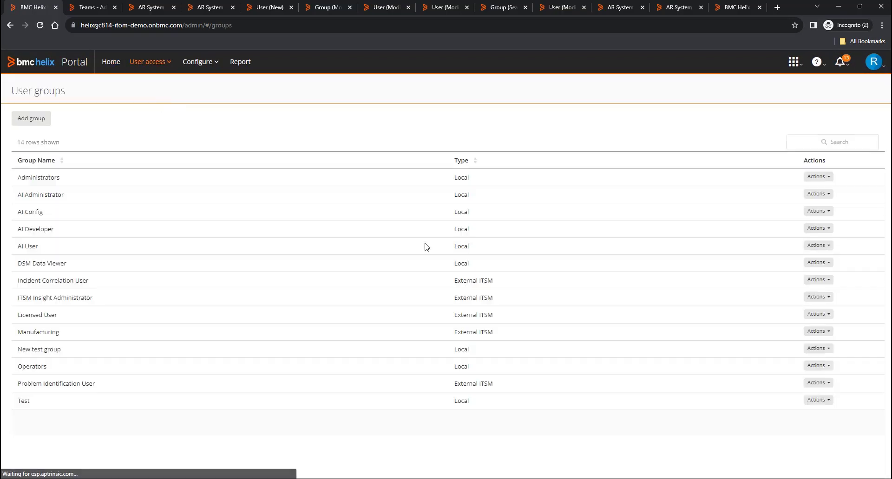
{"action": "left_click", "coordinate": [830, 335]}
{"action": "left_click", "coordinate": [783, 348]}
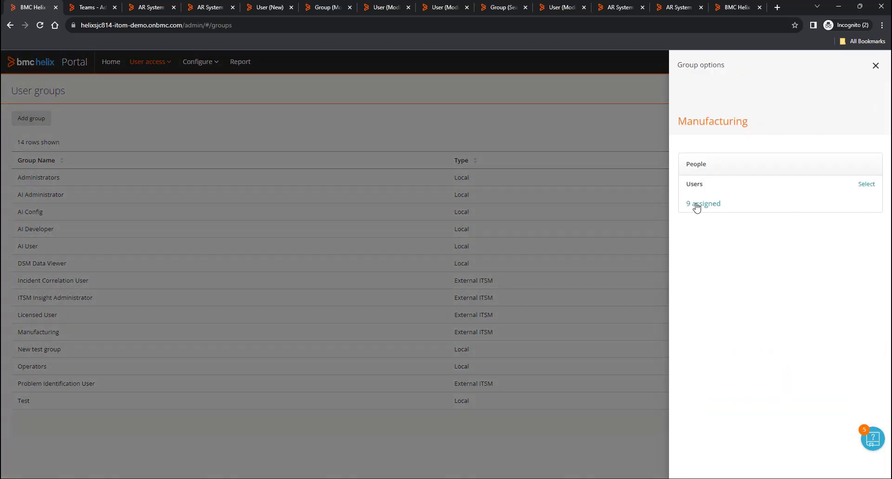
{"action": "left_click", "coordinate": [711, 205]}
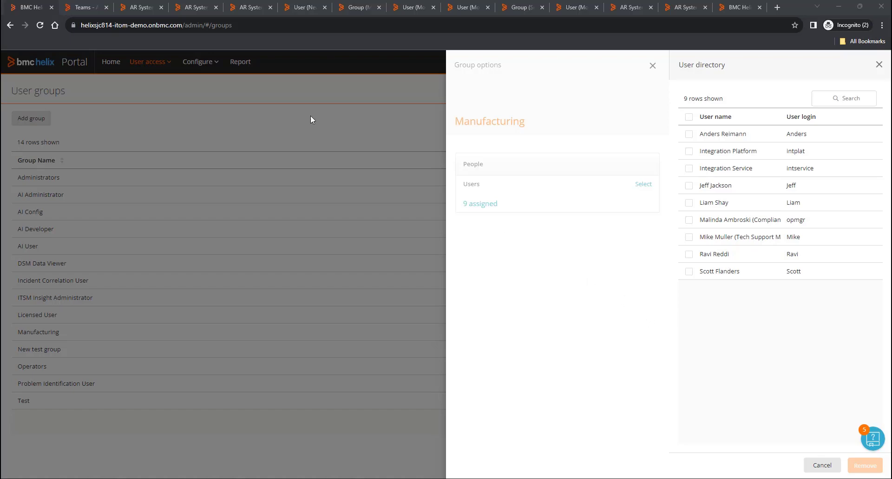
- Start a new Webhook Registration request, review the Licensed User - Add webhook, then the logical user groupings
{"action": "left_click", "coordinate": [194, 9]}
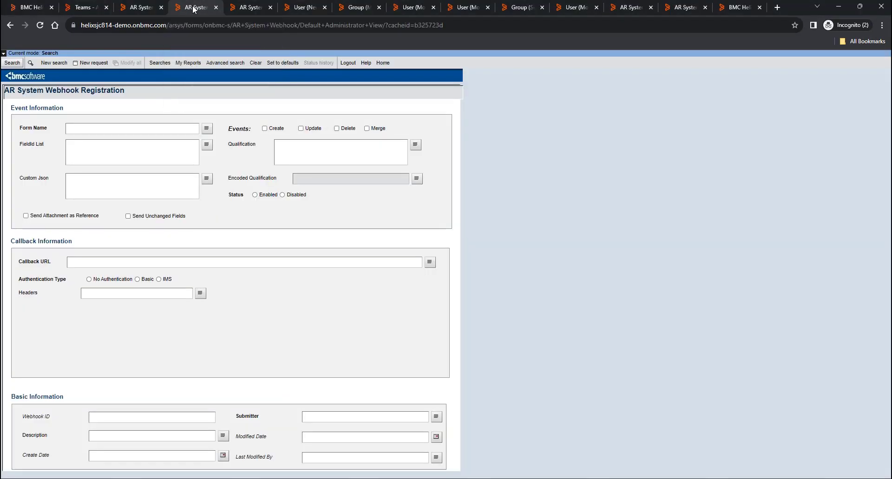
{"action": "left_click", "coordinate": [91, 65]}
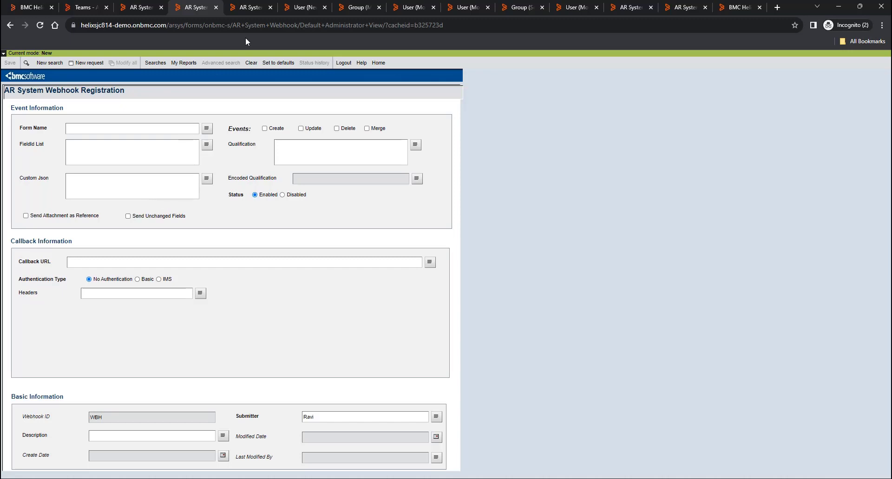
{"action": "left_click", "coordinate": [247, 8]}
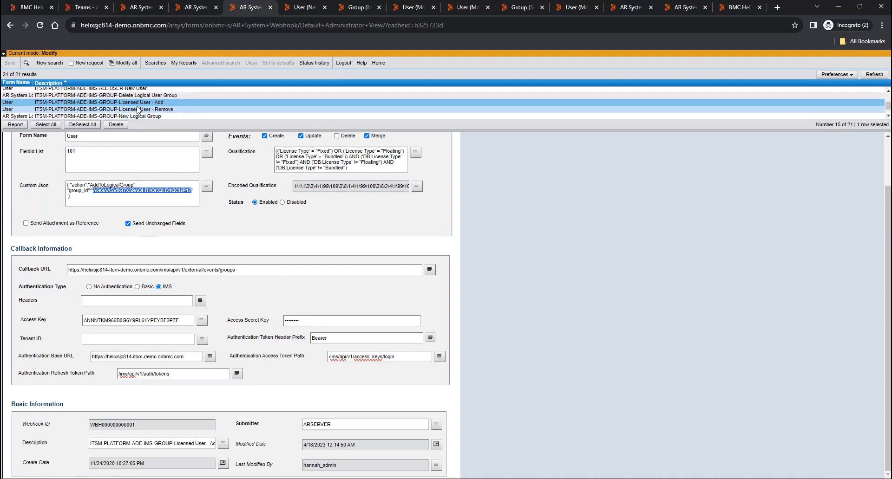
{"action": "scroll", "coordinate": [344, 247], "scroll_direction": "up", "scroll_amount": 2}
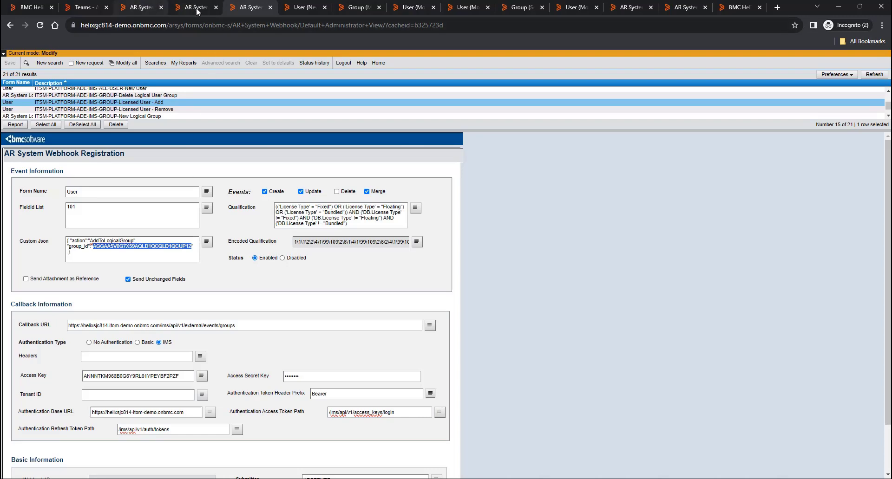
{"action": "left_click", "coordinate": [144, 8]}
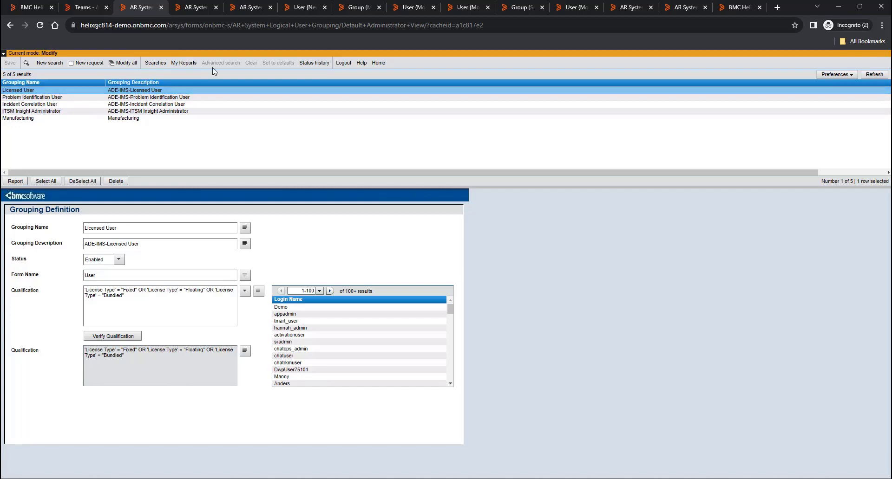
- Return to the Licensed User - Add webhook record with its AddToLogicalGroup custom JSON
{"action": "left_click", "coordinate": [251, 10]}
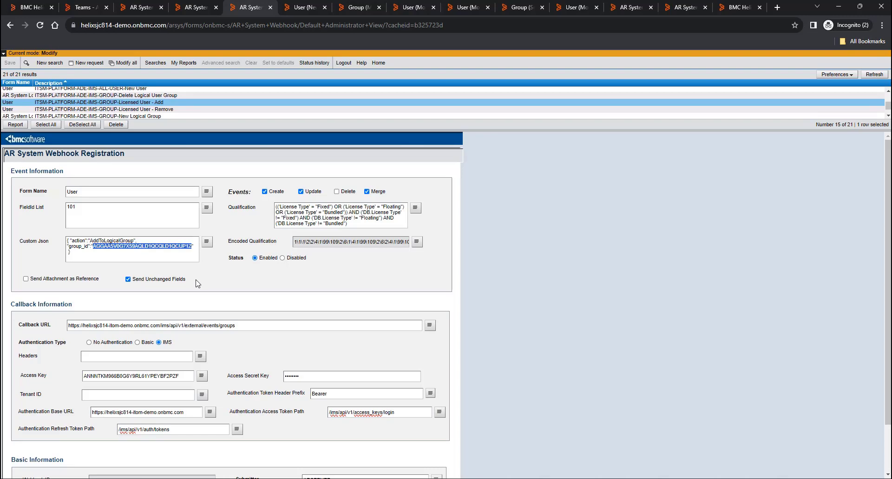
- Select the group_id in the webhook's Custom Json, then switch to the Manufacturing logical user grouping
{"action": "scroll", "coordinate": [197, 283], "scroll_direction": "down", "scroll_amount": 1}
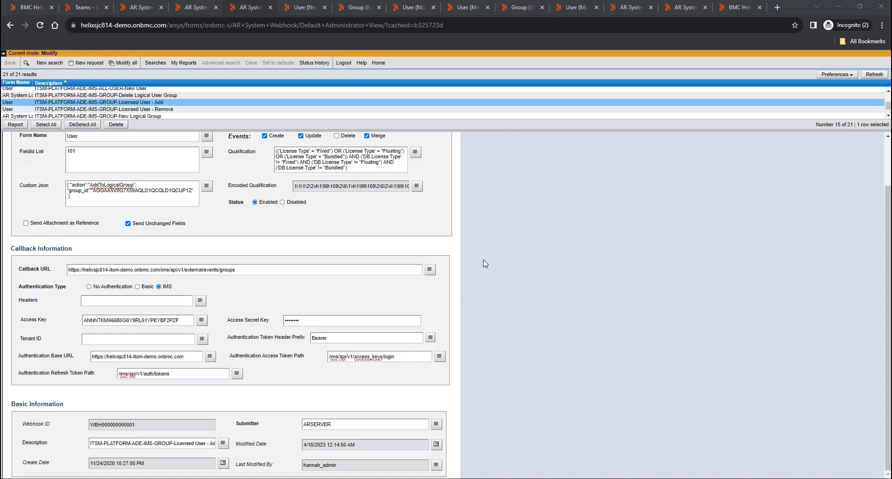
{"action": "left_click_drag", "start_coordinate": [96, 195], "coordinate": [160, 187]}
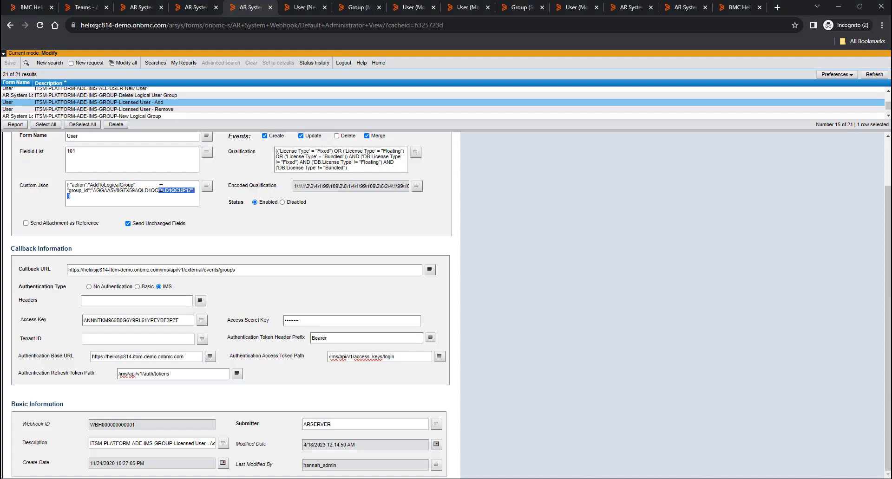
{"action": "left_click", "coordinate": [138, 8]}
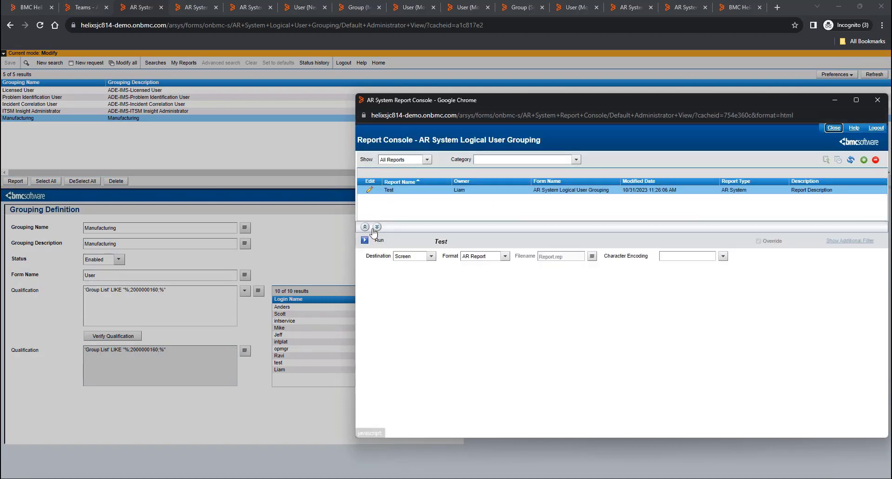
- Run the Test report, select the Record GUID value in its output, and close the Report Console
{"action": "left_click", "coordinate": [364, 242]}
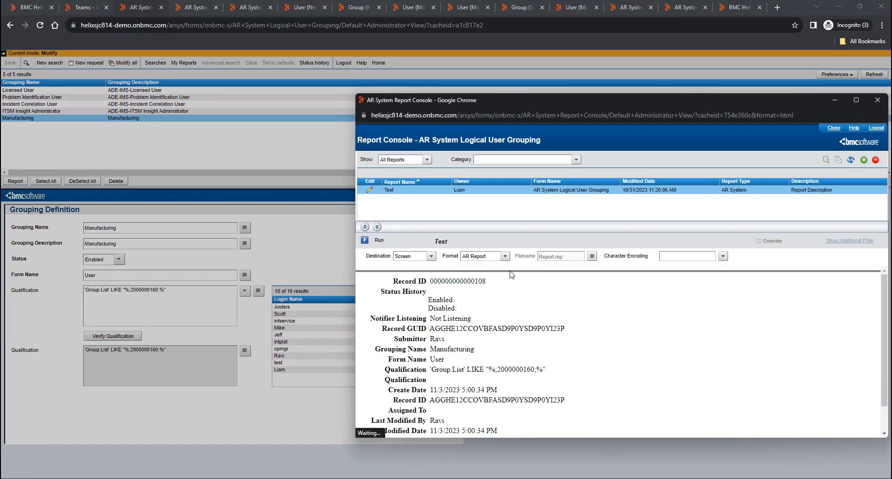
{"action": "left_click_drag", "start_coordinate": [410, 400], "coordinate": [417, 399]}
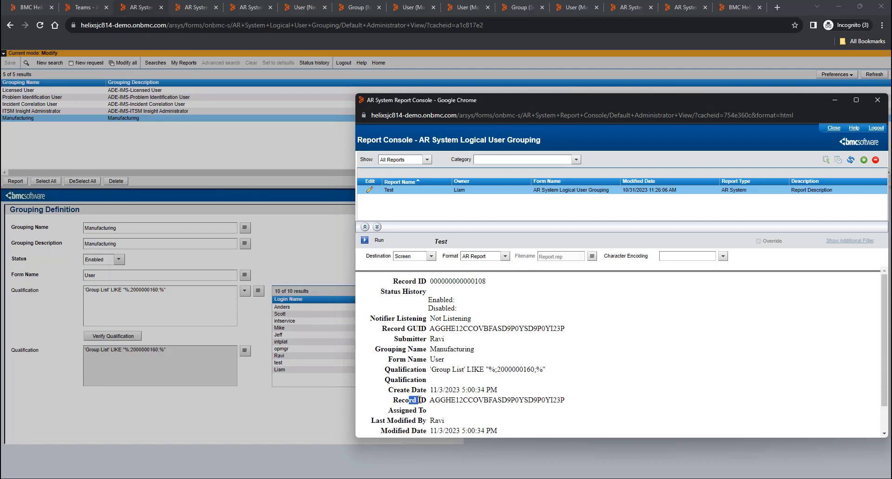
{"action": "left_click_drag", "start_coordinate": [416, 328], "coordinate": [382, 328]}
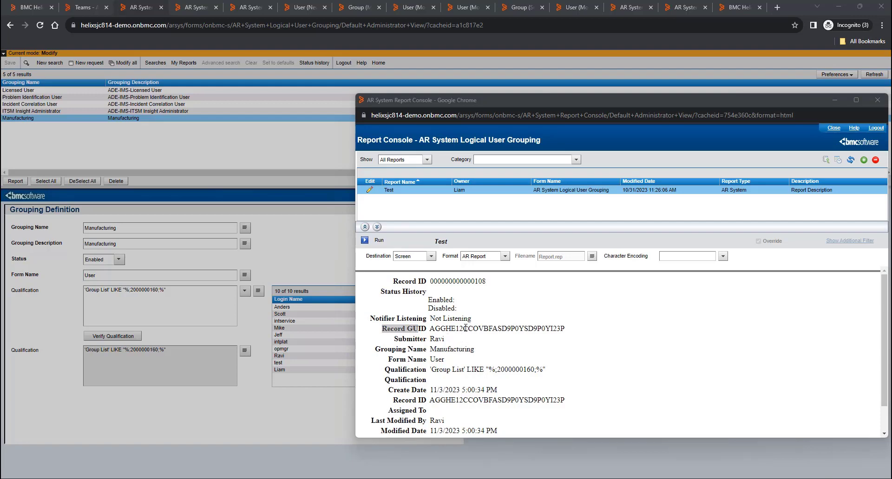
{"action": "double_click", "coordinate": [497, 329]}
{"action": "left_click", "coordinate": [878, 99]}
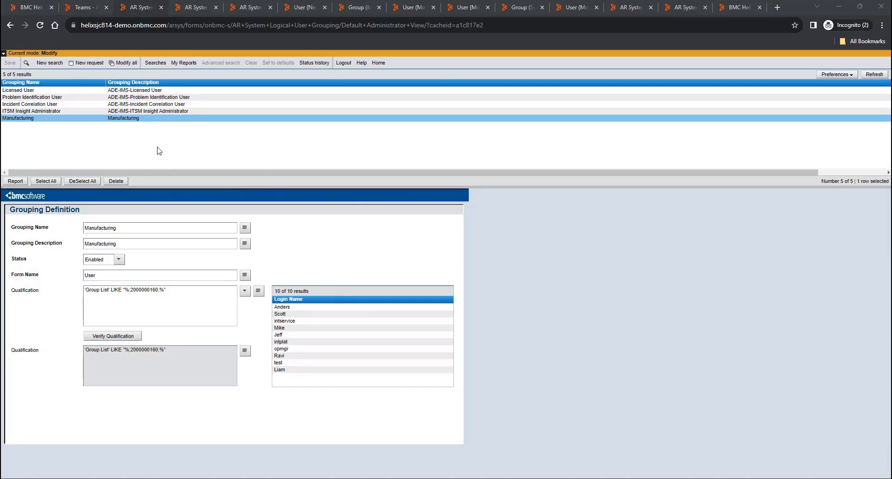
- Close the Manufacturing user directory and open the Access keys list under User access > Users and keys
{"action": "left_click", "coordinate": [30, 10]}
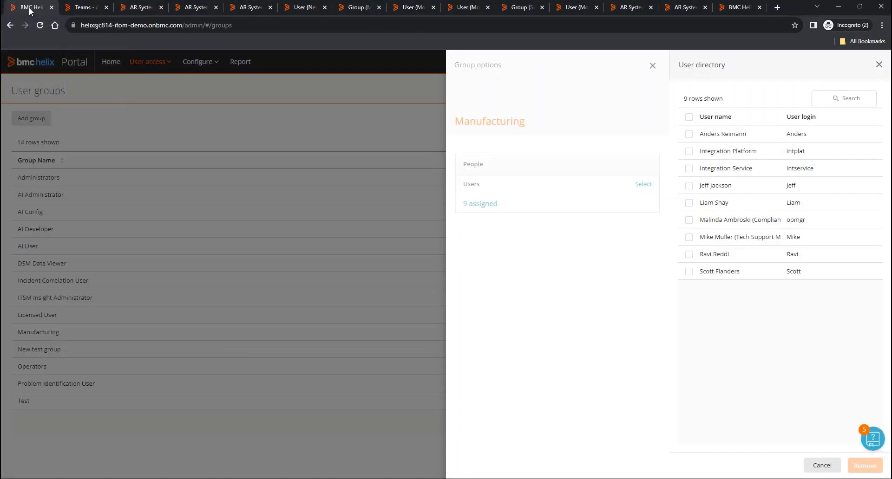
{"action": "left_click", "coordinate": [880, 65]}
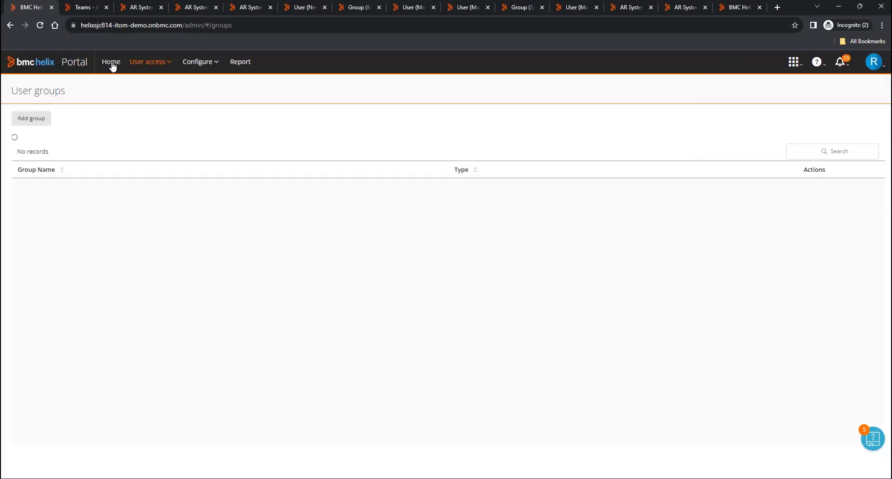
{"action": "left_click", "coordinate": [111, 67]}
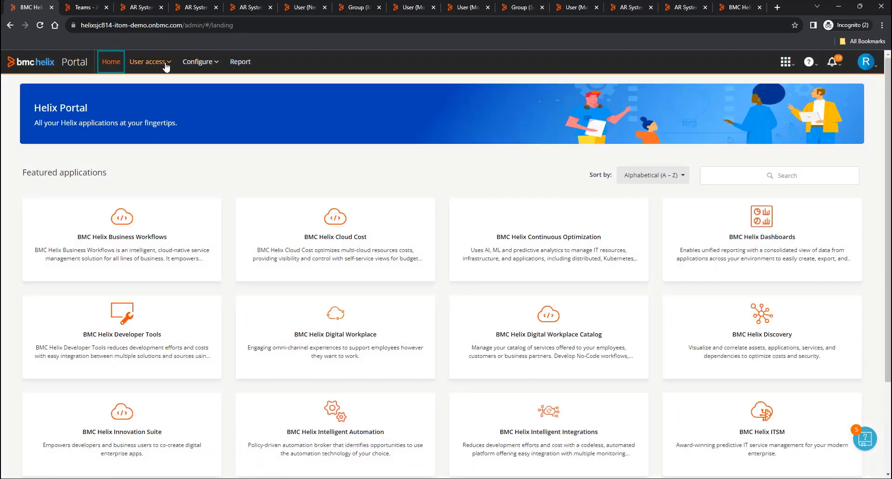
{"action": "left_click", "coordinate": [166, 67]}
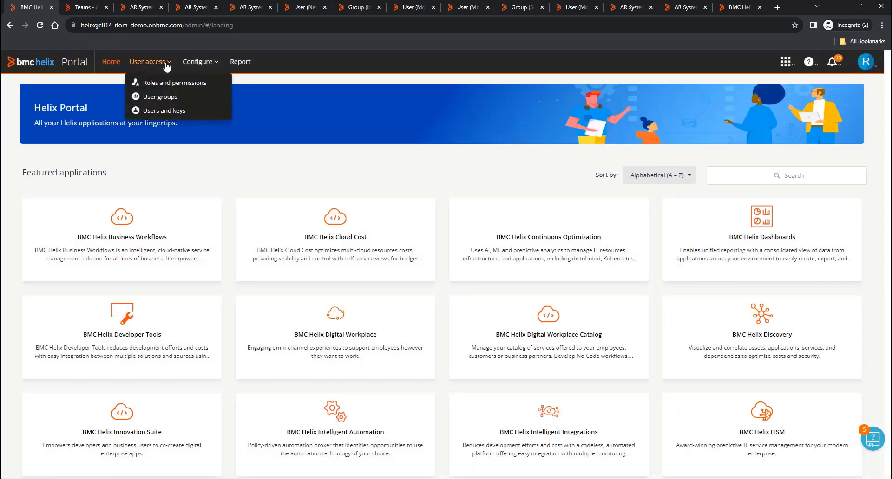
{"action": "left_click", "coordinate": [166, 113]}
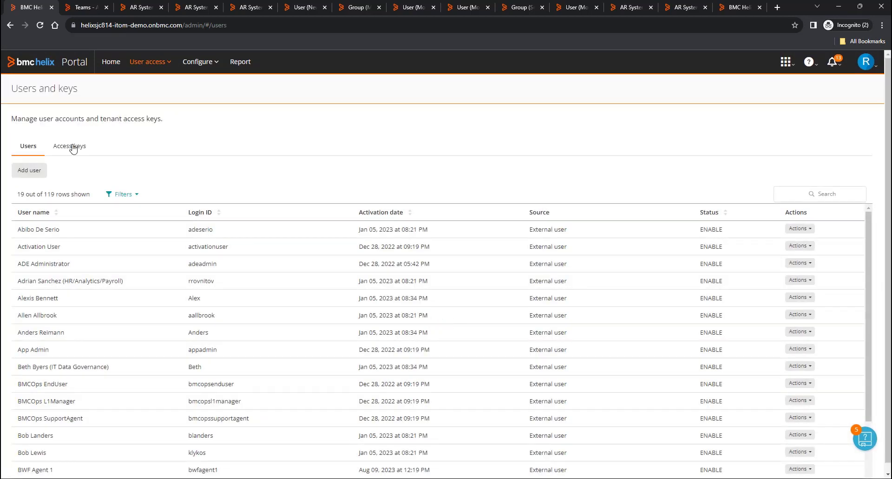
{"action": "left_click", "coordinate": [70, 148]}
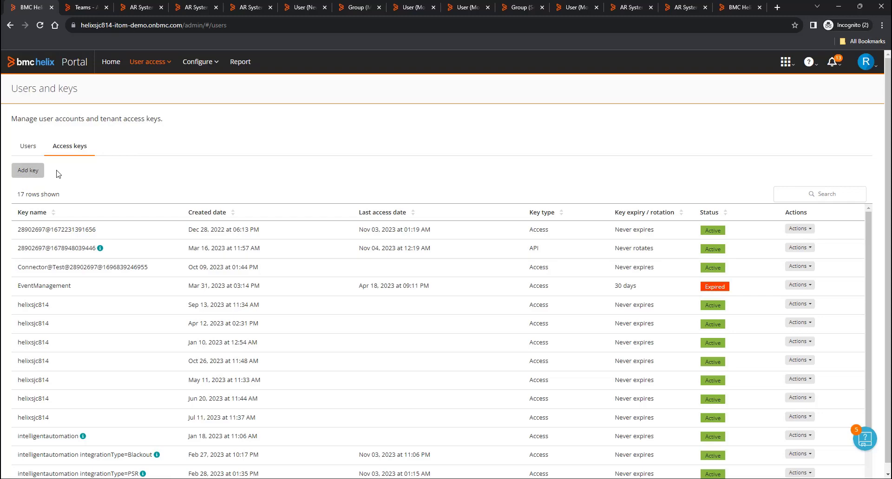
- Create an access key named 'WEbinar' with a 30-day expiry
{"action": "left_click", "coordinate": [34, 175]}
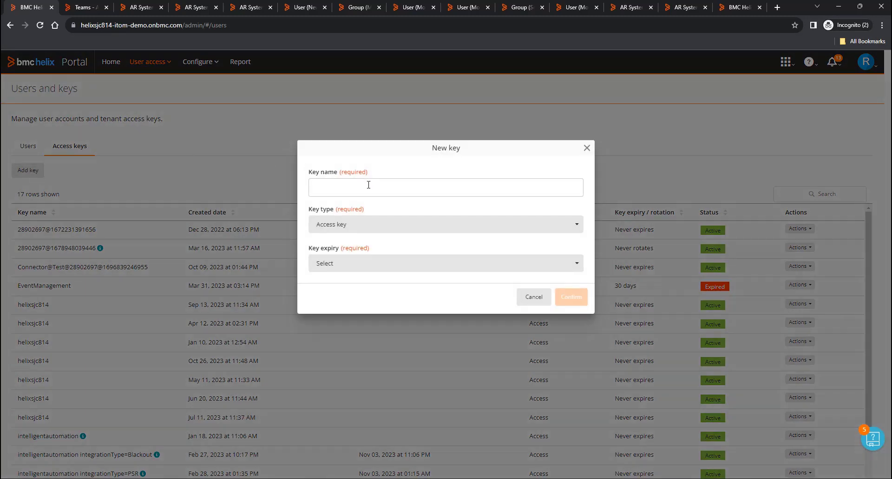
{"action": "left_click", "coordinate": [377, 190]}
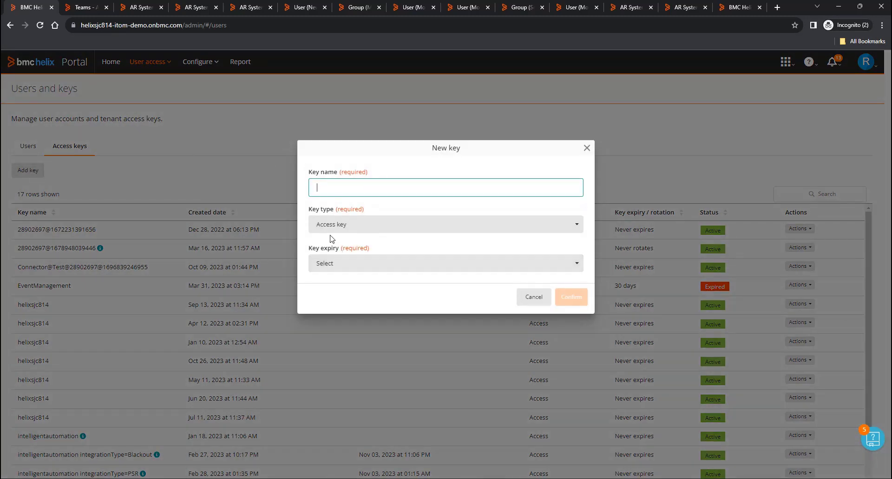
{"action": "type", "text": "WEbinar"}
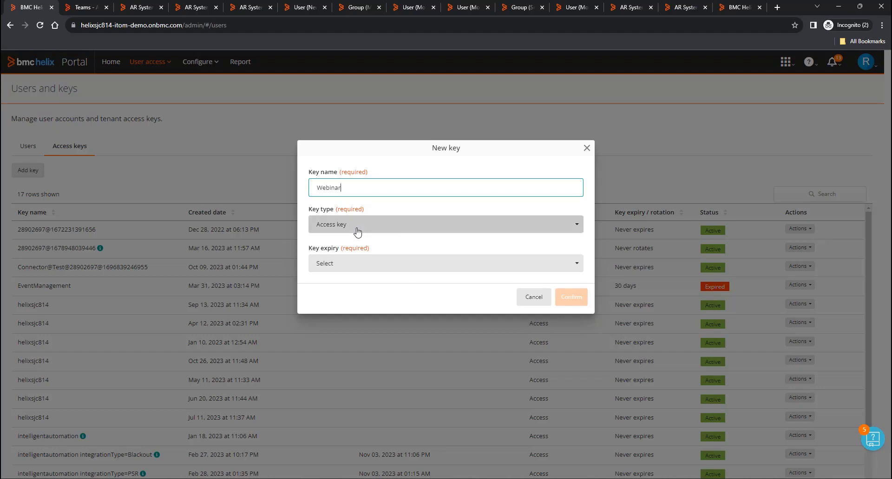
{"action": "left_click", "coordinate": [364, 269]}
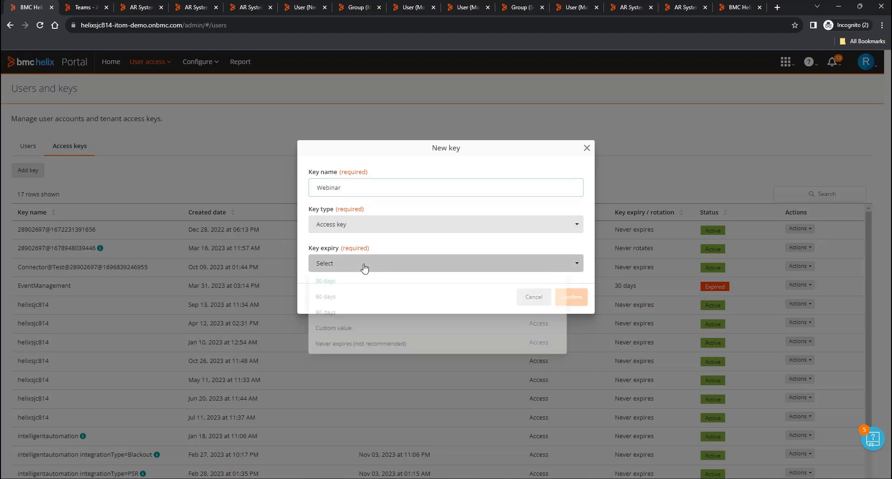
{"action": "left_click", "coordinate": [348, 287]}
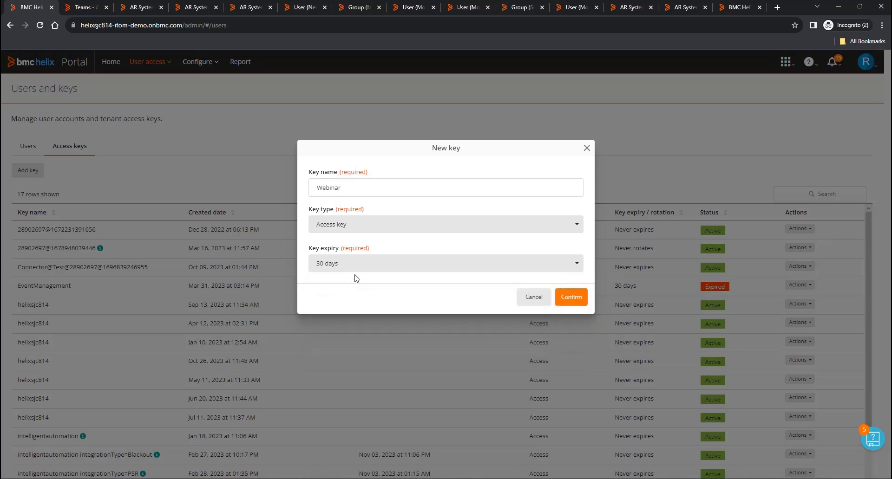
{"action": "left_click", "coordinate": [367, 264]}
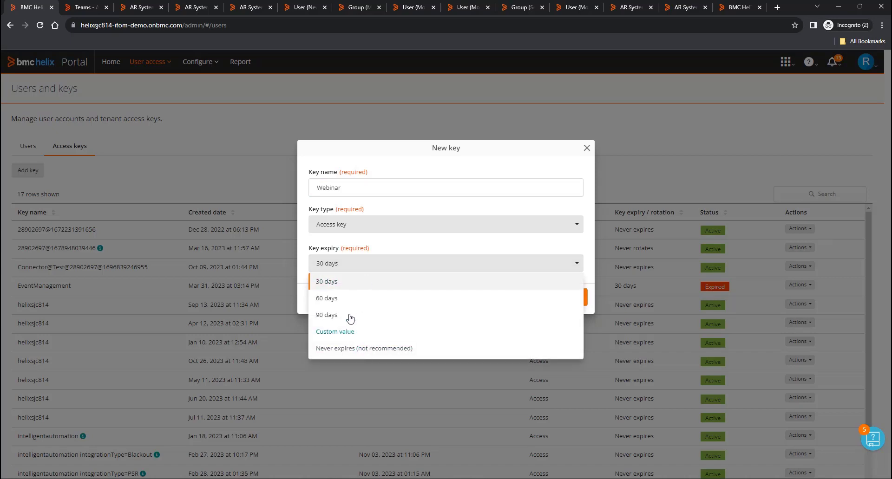
{"action": "left_click", "coordinate": [379, 149]}
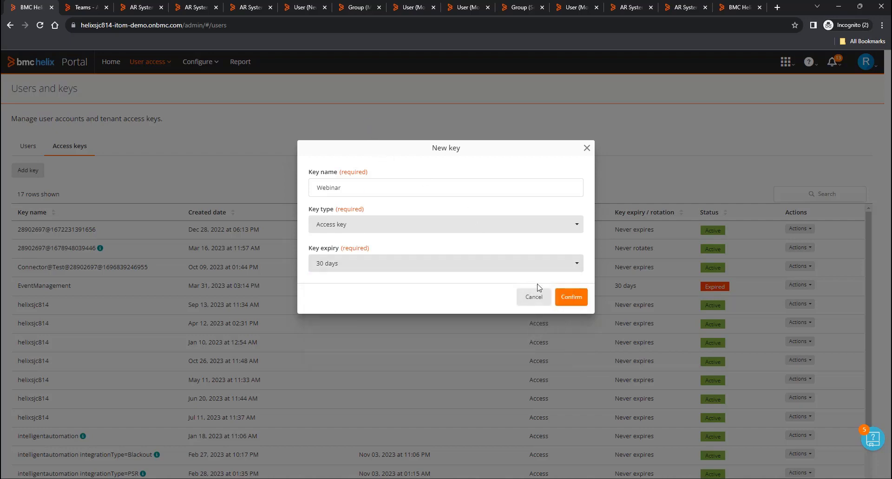
{"action": "left_click", "coordinate": [573, 298]}
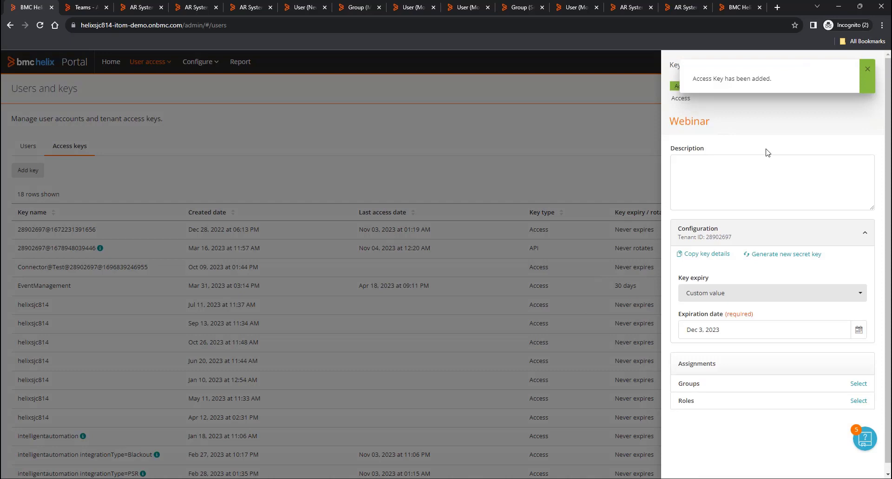
- Copy the Webinar key's tenant ID and key details, then close the key details panel
{"action": "left_click", "coordinate": [702, 258]}
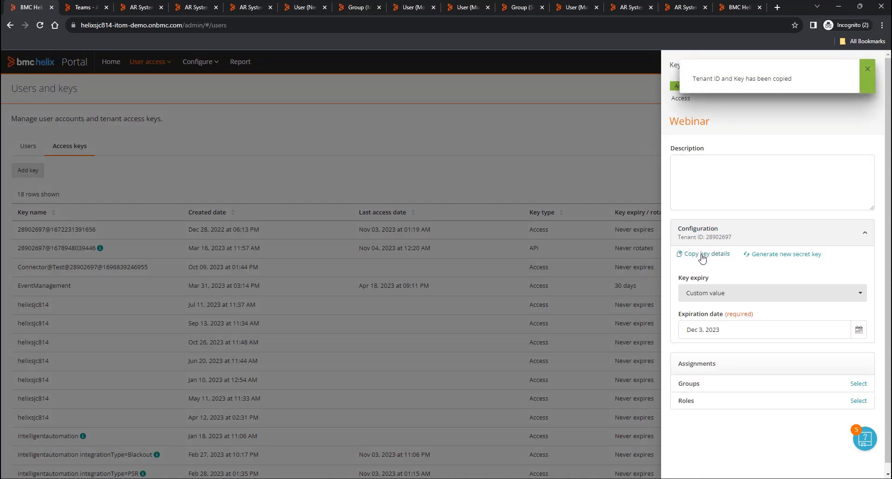
{"action": "left_click", "coordinate": [867, 75]}
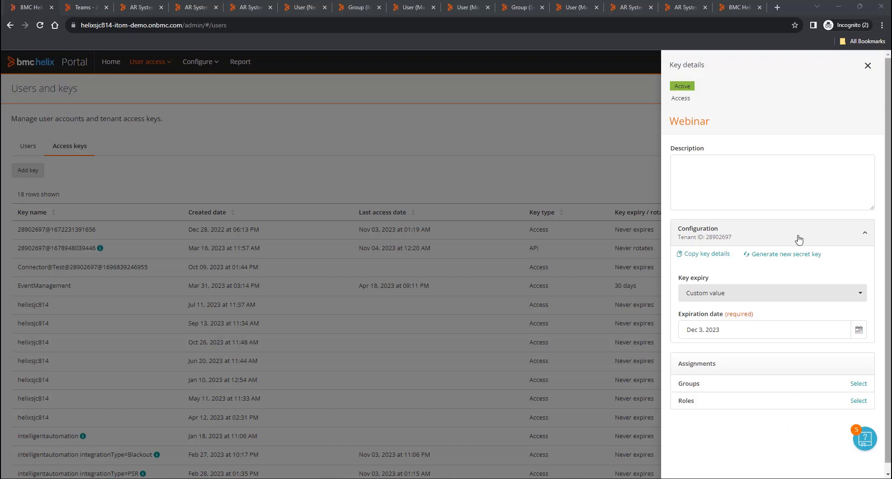
{"action": "left_click", "coordinate": [867, 66]}
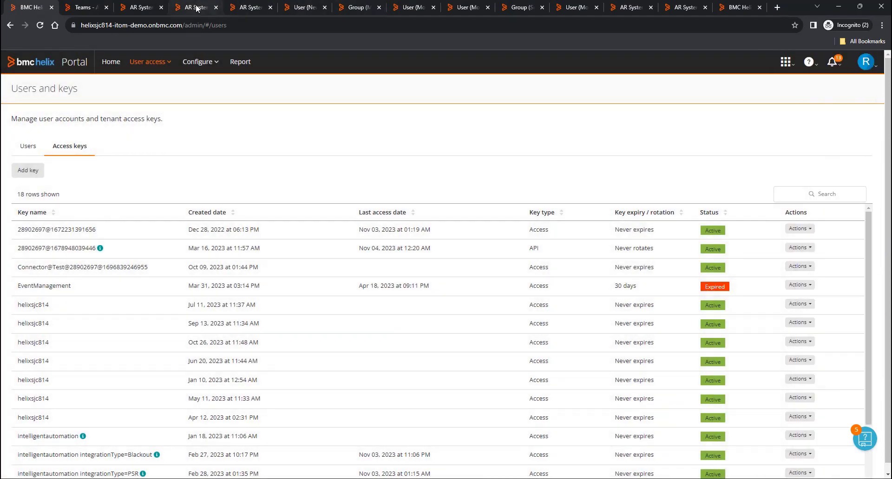
- Set the new webhook to watch Form Name User, FieldId 101, on Create, Update and Merge
{"action": "left_click", "coordinate": [197, 8]}
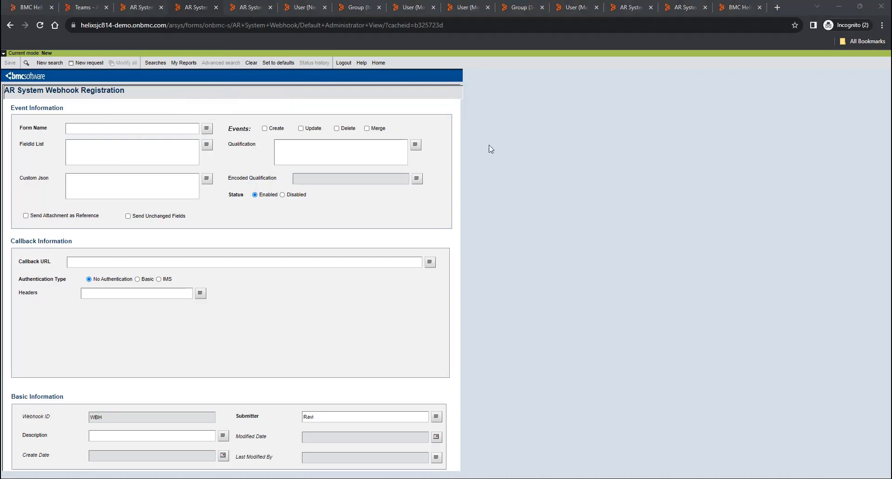
{"action": "left_click", "coordinate": [169, 130]}
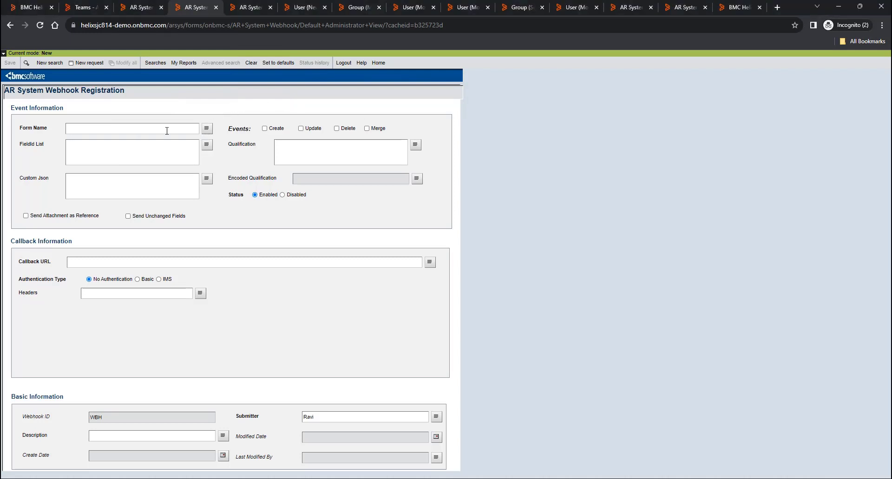
{"action": "type", "text": "User"}
{"action": "left_click", "coordinate": [135, 144]}
{"action": "type", "text": "101"}
{"action": "left_click", "coordinate": [265, 129]}
{"action": "left_click", "coordinate": [300, 129]}
{"action": "left_click", "coordinate": [366, 129]}
- Paste the AddToLogicalGroup Custom Json and the Group List qualification into the webhook
{"action": "key", "text": "alt+Tab"}
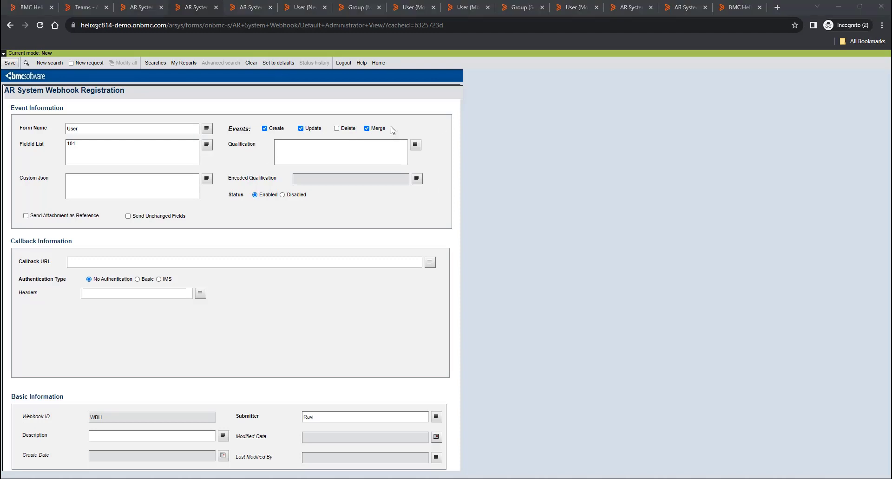
{"action": "left_click", "coordinate": [72, 185]}
{"action": "key", "text": "ctrl+v"}
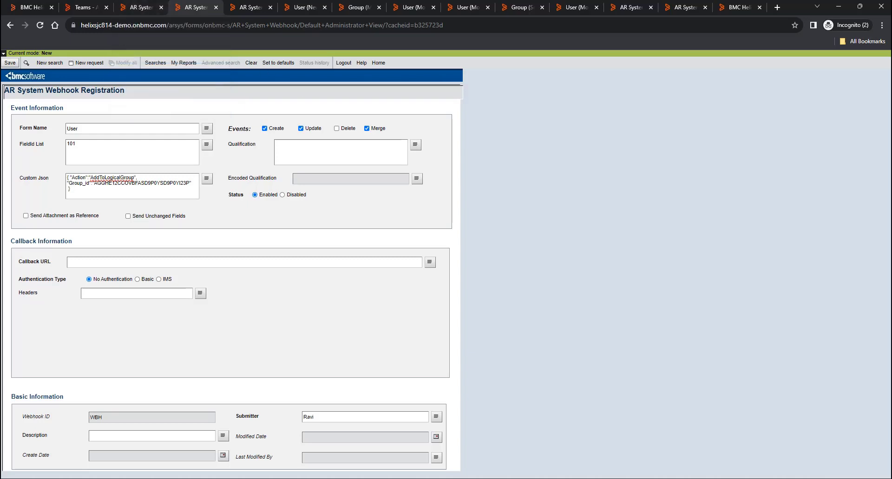
{"action": "key", "text": "alt+Tab"}
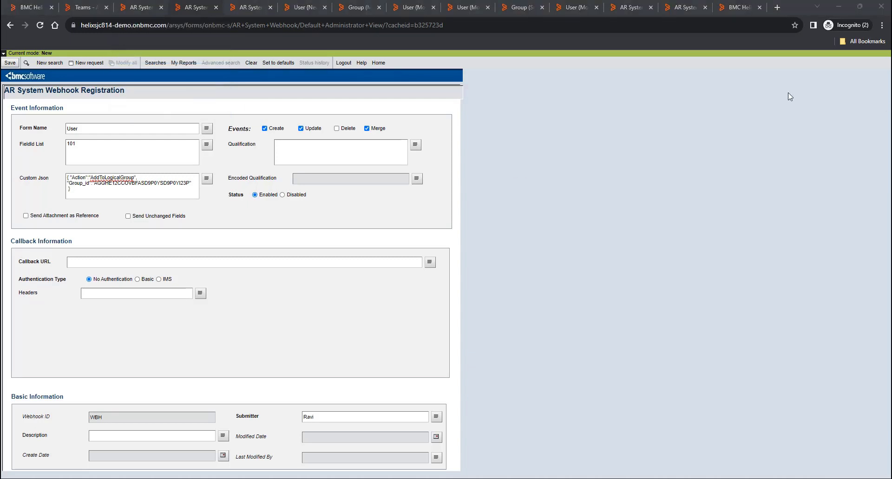
{"action": "left_click", "coordinate": [293, 154]}
{"action": "key", "text": "ctrl+v"}
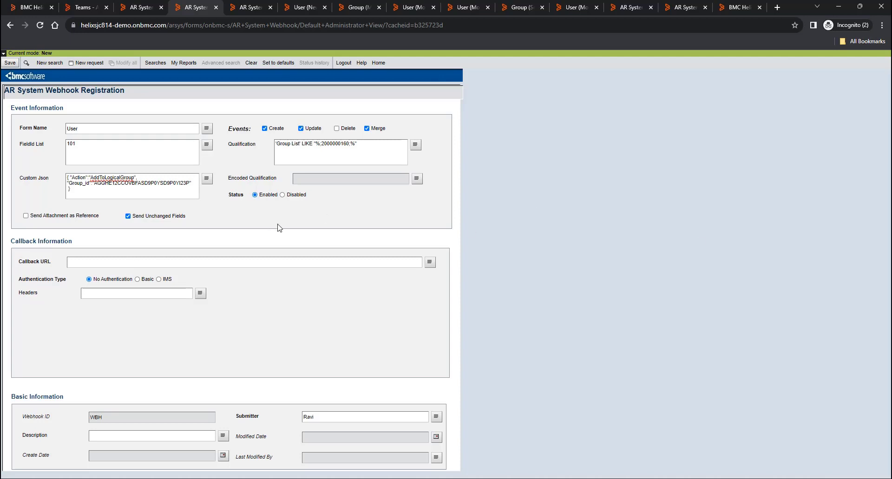
- Copy the groups events callback URL from the existing webhook and choose IMS authentication
{"action": "left_click", "coordinate": [250, 7]}
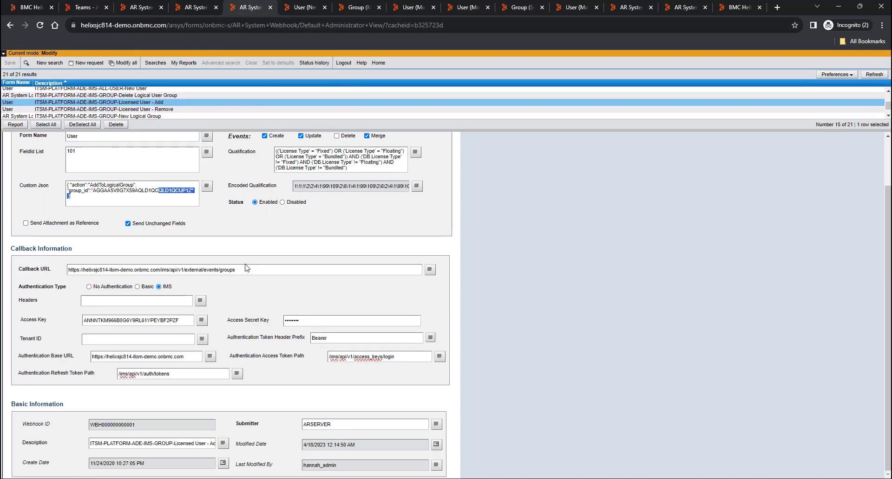
{"action": "left_click_drag", "start_coordinate": [247, 269], "coordinate": [67, 270]}
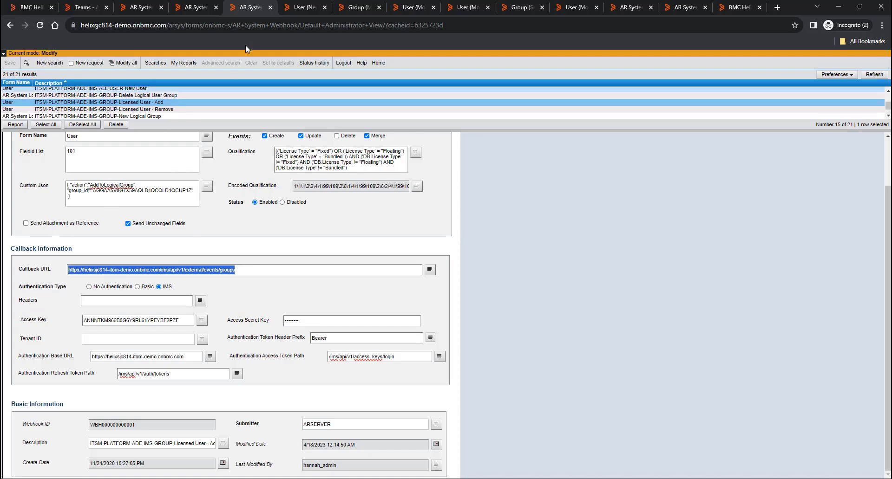
{"action": "left_click", "coordinate": [191, 6]}
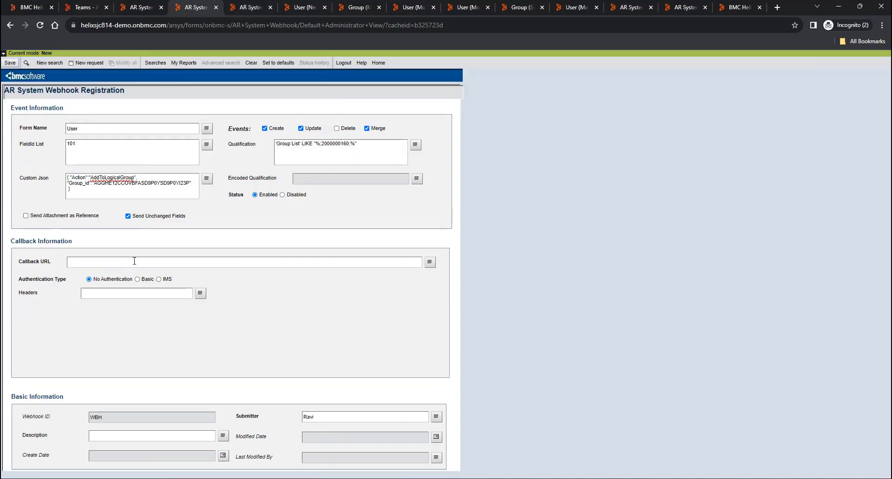
{"action": "left_click", "coordinate": [134, 261]}
{"action": "key", "text": "ctrl+v"}
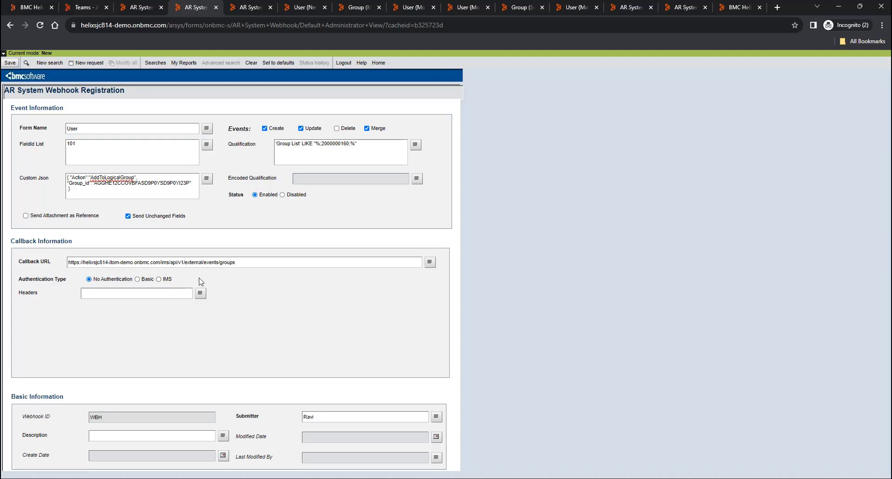
{"action": "left_click", "coordinate": [159, 280]}
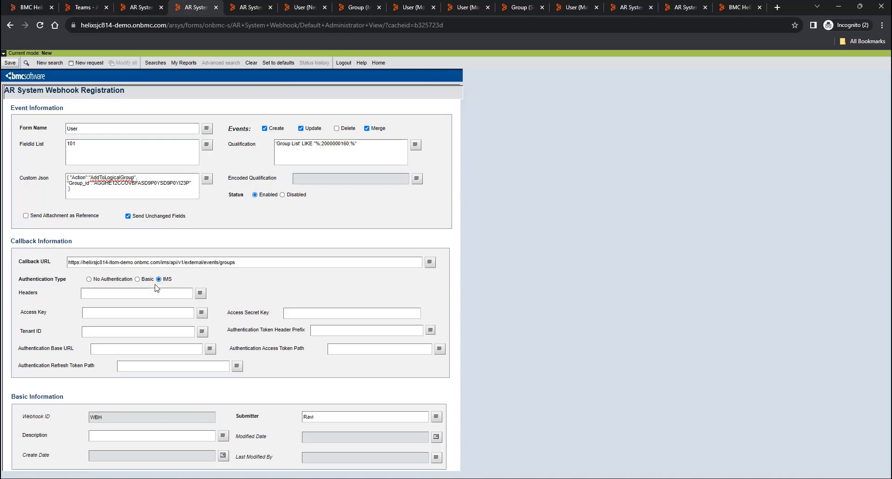
- Paste the IMS access key, access secret key and tenant ID into the new webhook
{"action": "left_click", "coordinate": [113, 313]}
{"action": "key", "text": "ctrl+v"}
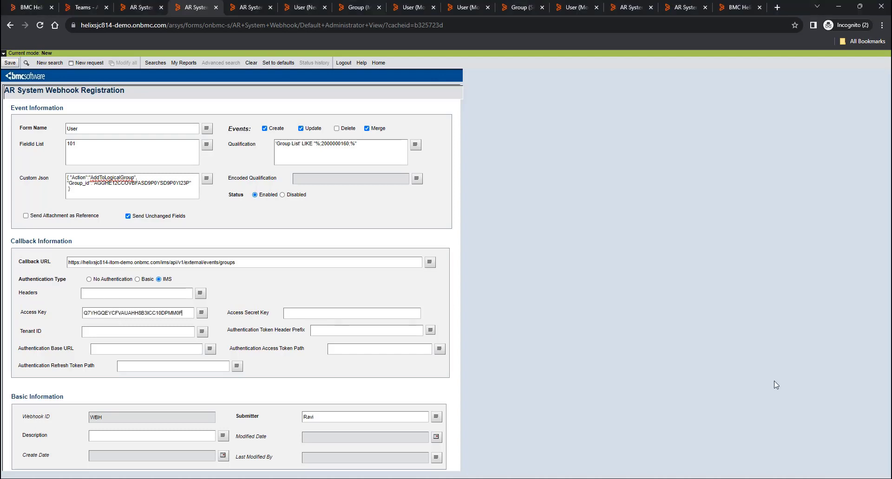
{"action": "key", "text": "alt+Tab"}
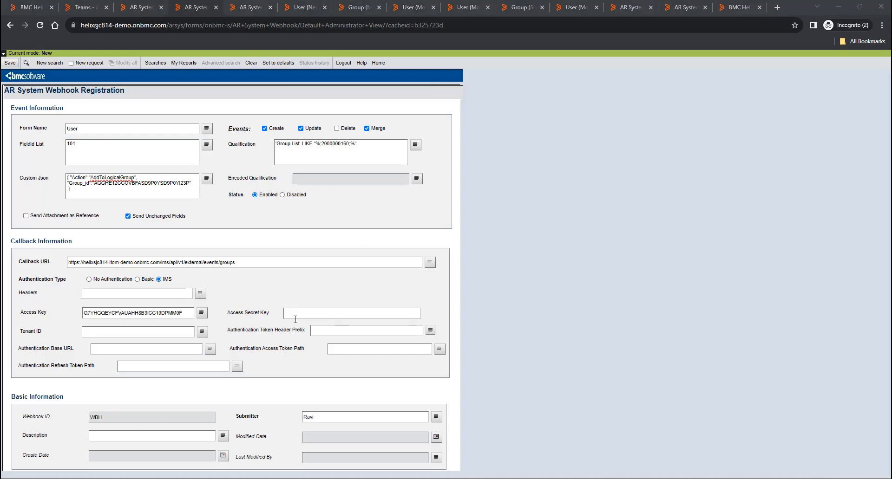
{"action": "key", "text": "ctrl+v"}
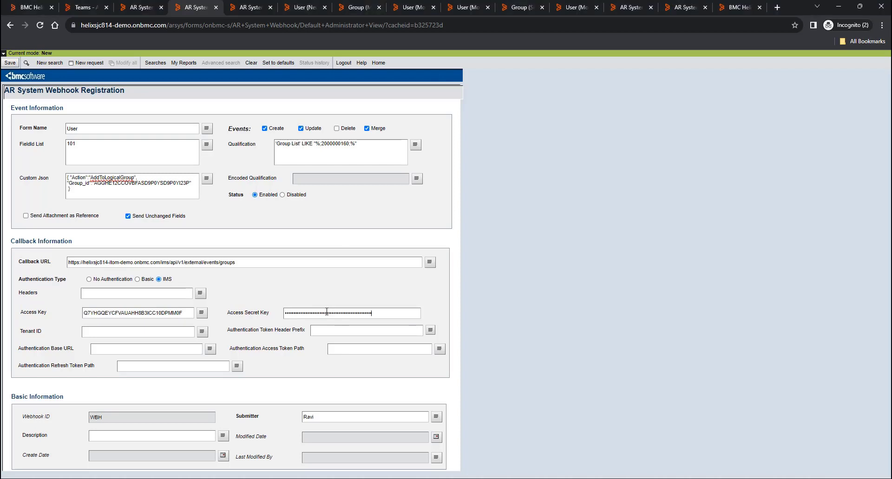
{"action": "key", "text": "alt+Tab"}
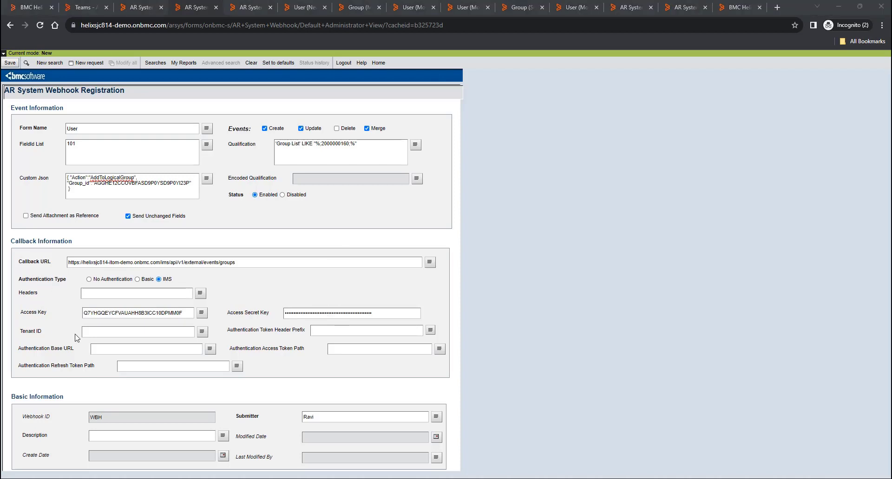
{"action": "left_click", "coordinate": [99, 333]}
{"action": "key", "text": "ctrl+v"}
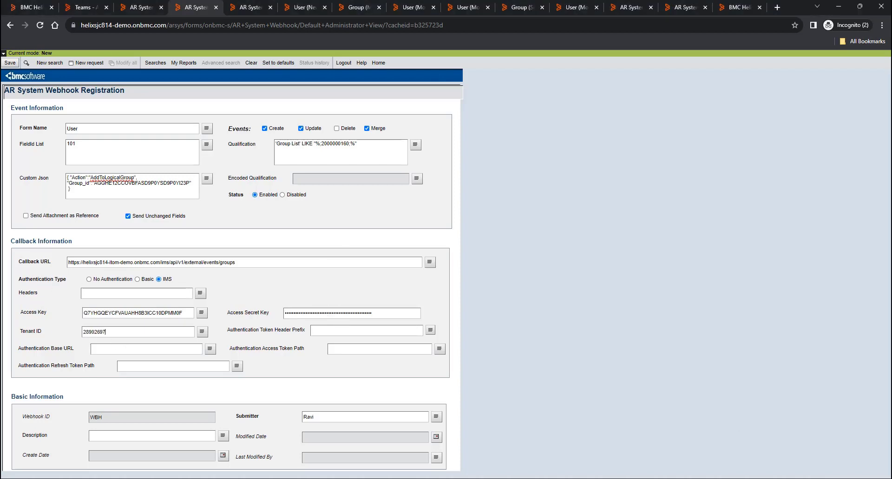
{"action": "key", "text": "alt+Tab"}
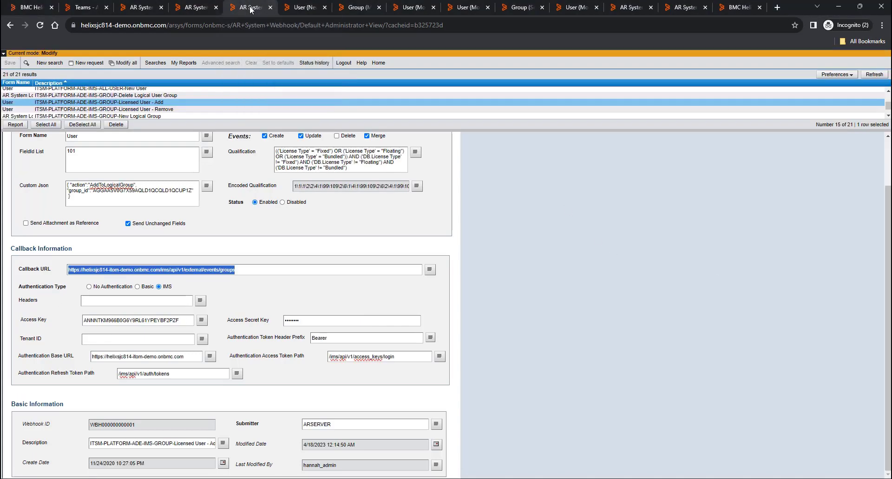
- Copy the Bearer token header prefix and the access token path from the existing webhook
{"action": "left_click", "coordinate": [251, 6]}
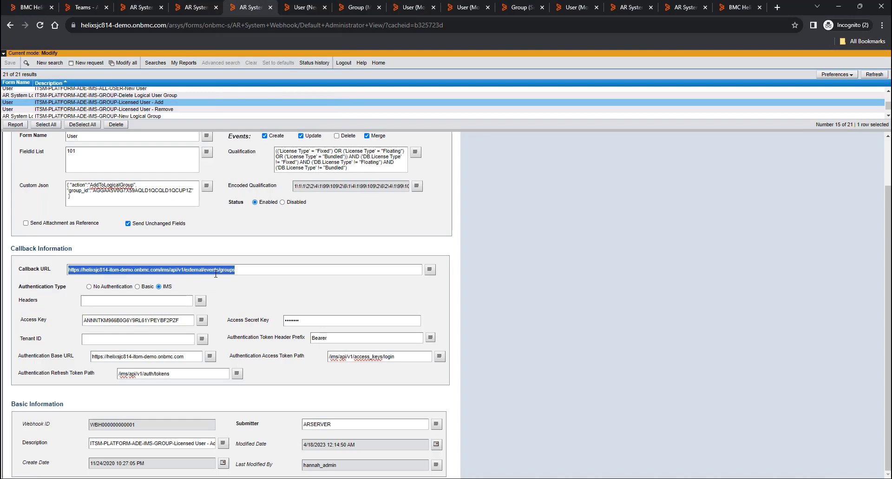
{"action": "double_click", "coordinate": [320, 338]}
{"action": "key", "text": "ctrl+c"}
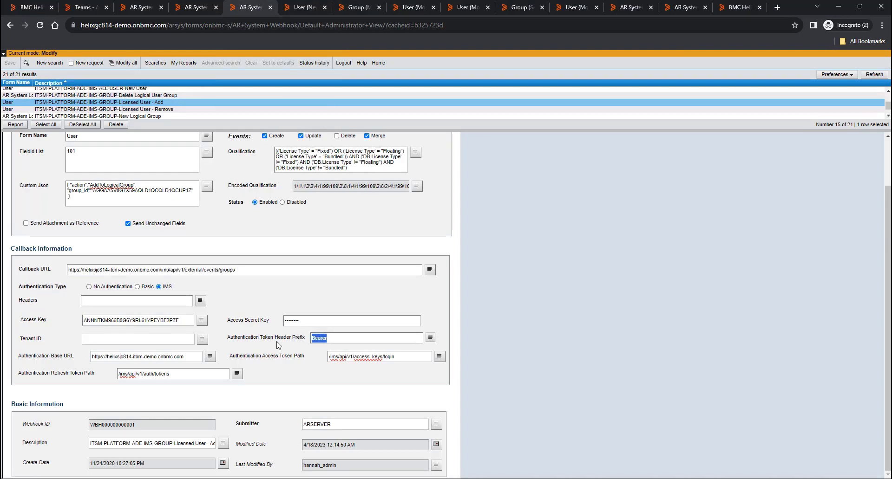
{"action": "left_click", "coordinate": [192, 10]}
{"action": "left_click", "coordinate": [331, 330]}
{"action": "key", "text": "ctrl+v"}
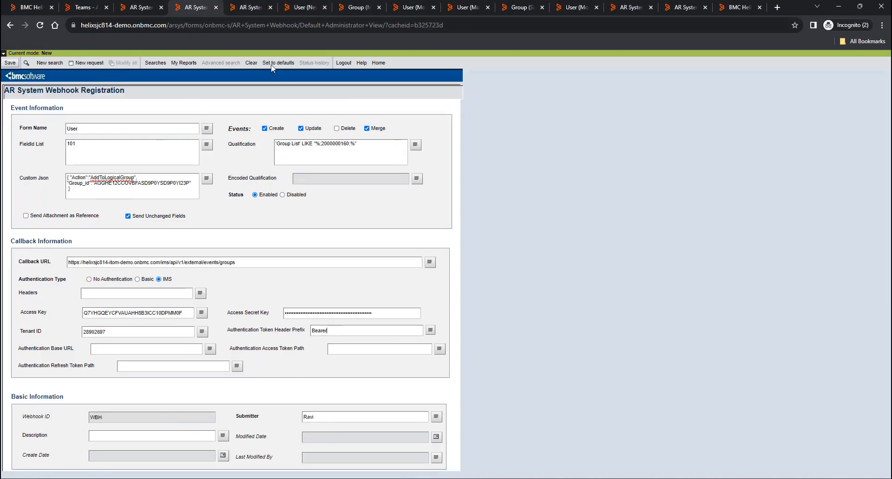
{"action": "left_click", "coordinate": [248, 7]}
{"action": "left_click_drag", "start_coordinate": [398, 356], "coordinate": [328, 357]}
{"action": "key", "text": "ctrl+c"}
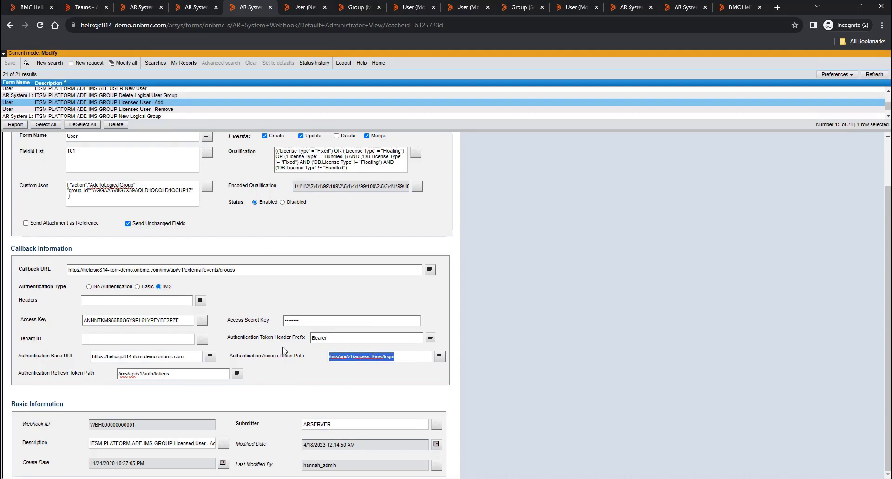
{"action": "left_click", "coordinate": [195, 7]}
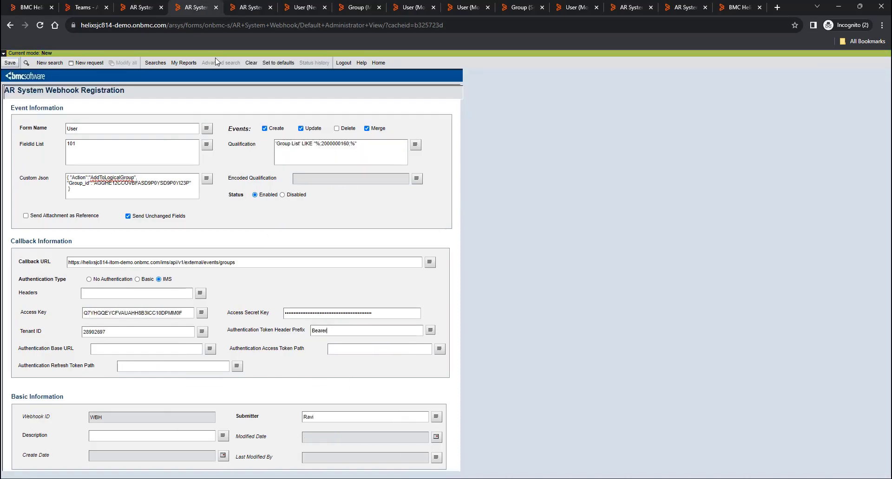
{"action": "left_click", "coordinate": [337, 349]}
{"action": "key", "text": "ctrl+v"}
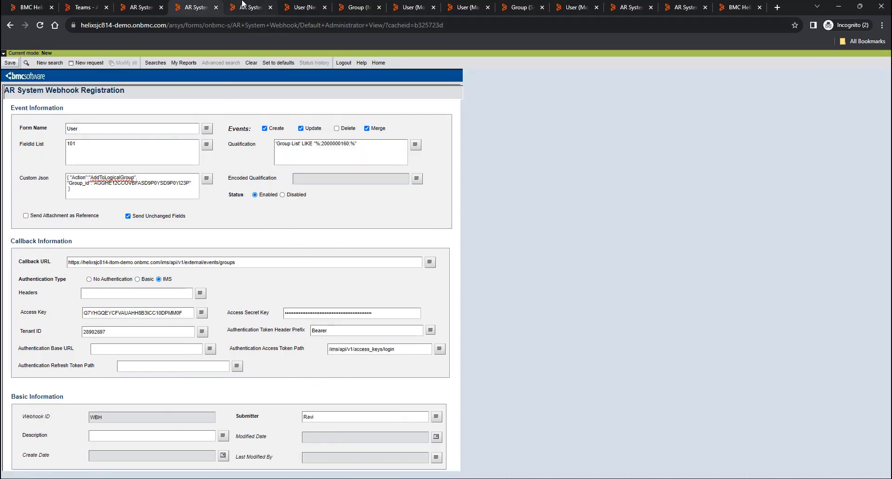
- Copy the authentication base URL and refresh token path, then view the Manufacturing logical user grouping
{"action": "left_click", "coordinate": [248, 7]}
{"action": "left_click_drag", "start_coordinate": [192, 358], "coordinate": [6, 356]}
{"action": "key", "text": "ctrl+c"}
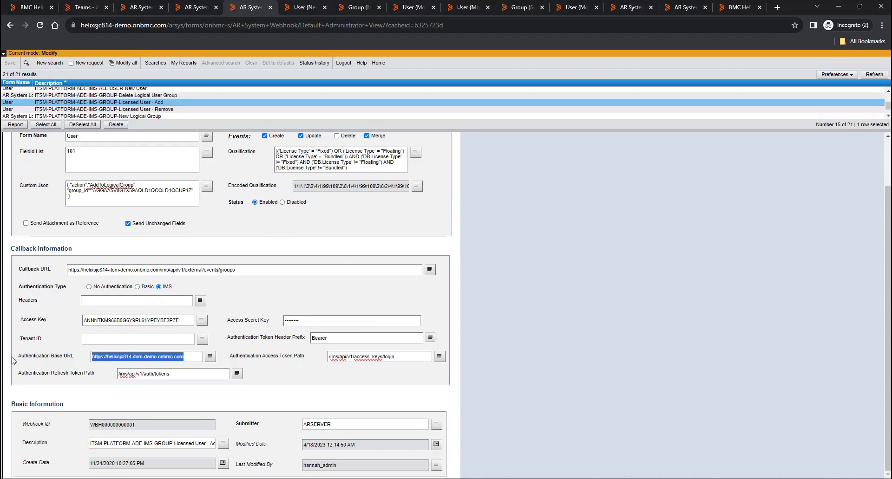
{"action": "left_click", "coordinate": [185, 9]}
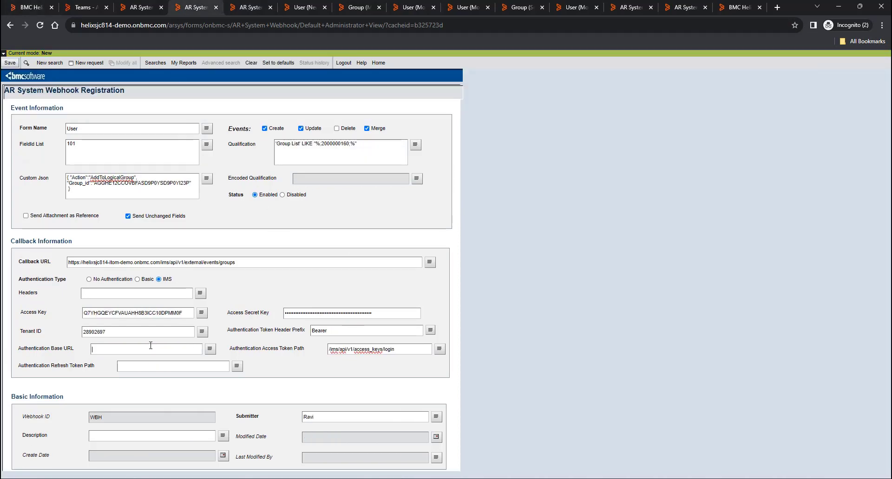
{"action": "key", "text": "ctrl+v"}
{"action": "key", "text": "ctrl+Tab"}
{"action": "left_click", "coordinate": [168, 376]}
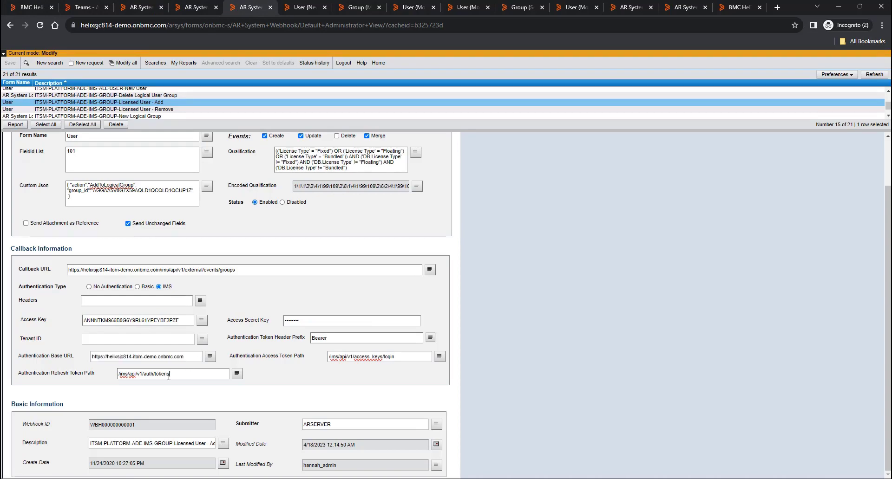
{"action": "left_click_drag", "start_coordinate": [169, 377], "coordinate": [88, 380]}
{"action": "key", "text": "ctrl+c"}
{"action": "left_click", "coordinate": [190, 7]}
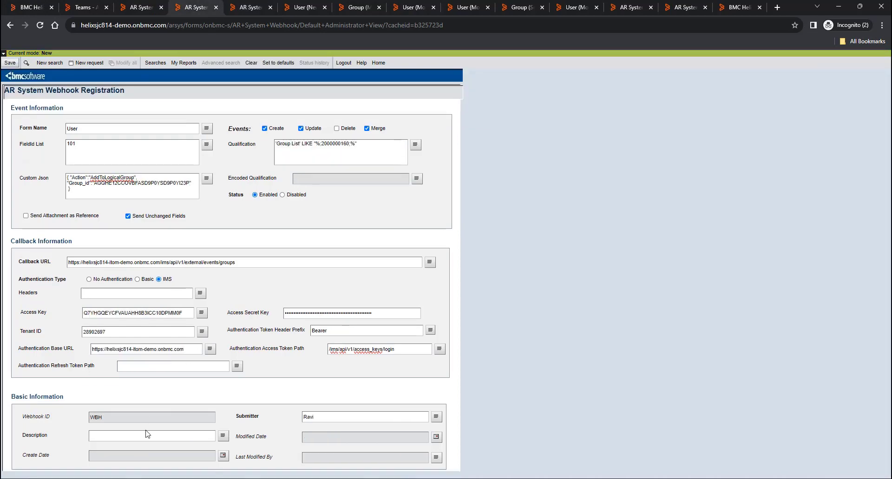
{"action": "left_click", "coordinate": [159, 368]}
{"action": "key", "text": "ctrl+v"}
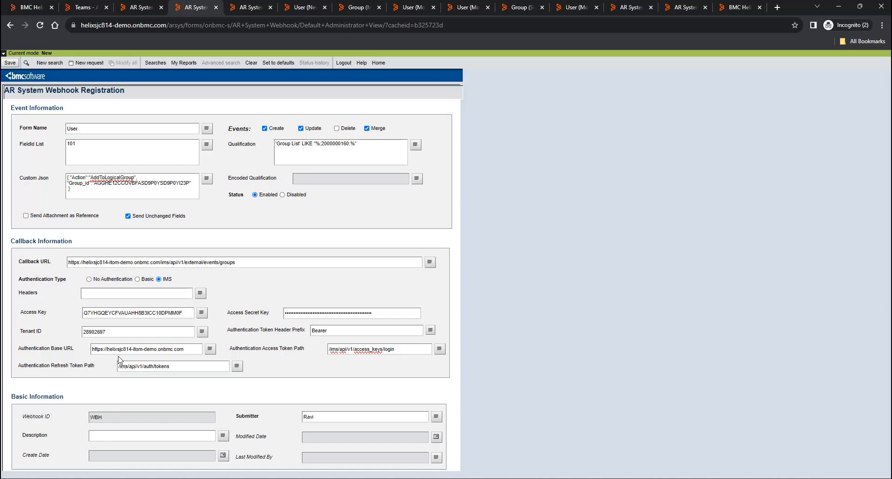
{"action": "left_click", "coordinate": [134, 7]}
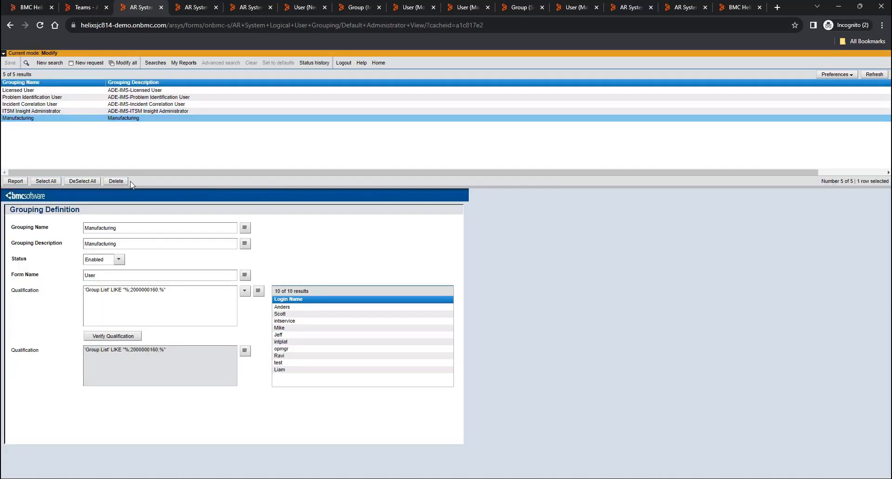
- Set the webhook description to 'Manufacturing - Update' from the copied grouping name and save
{"action": "double_click", "coordinate": [132, 227]}
{"action": "key", "text": "ctrl+c"}
{"action": "left_click", "coordinate": [197, 7]}
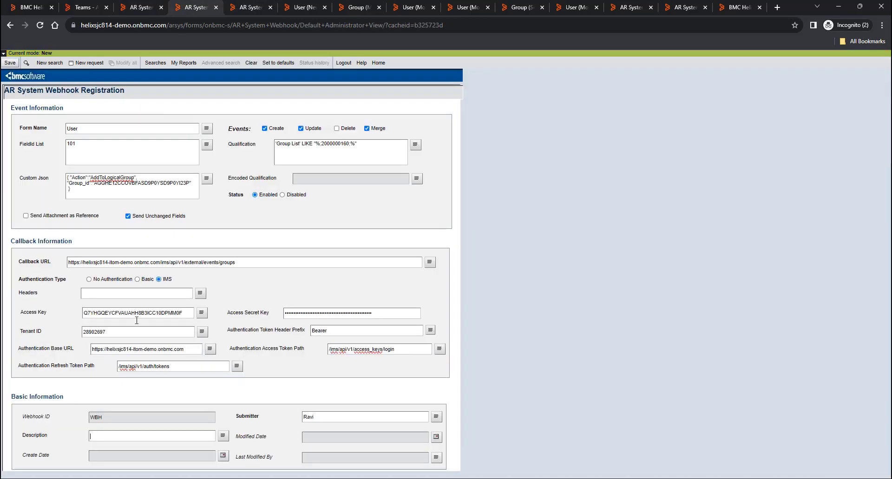
{"action": "left_click", "coordinate": [115, 437]}
{"action": "key", "text": "ctrl+v"}
{"action": "left_click", "coordinate": [9, 64]}
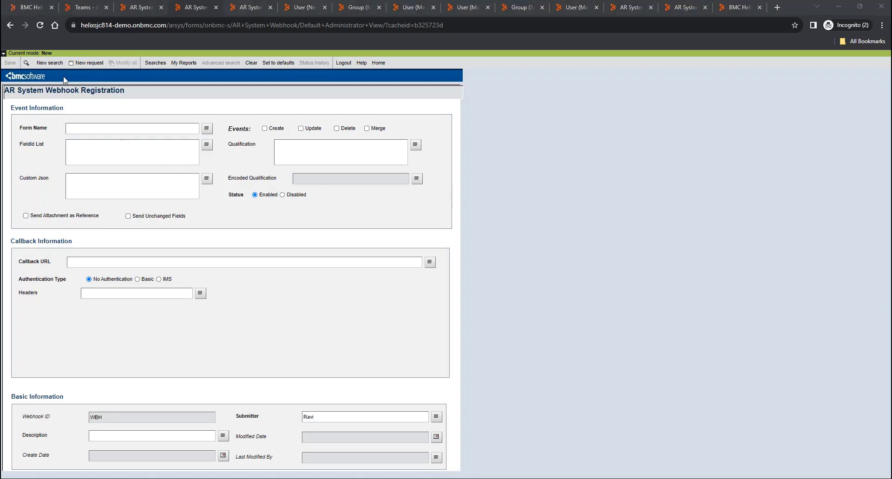
- List all 22 webhook registrations and open the Manufacturing - Update webhook to review its form
{"action": "left_click", "coordinate": [50, 63]}
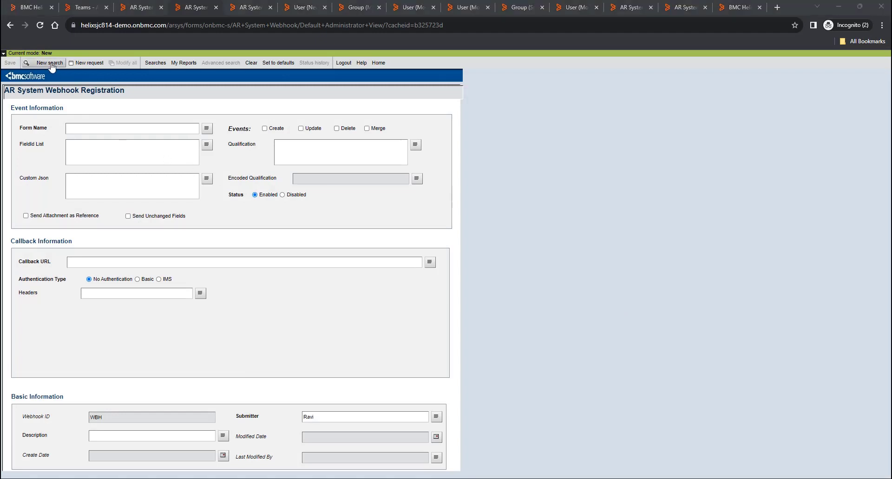
{"action": "left_click", "coordinate": [97, 129]}
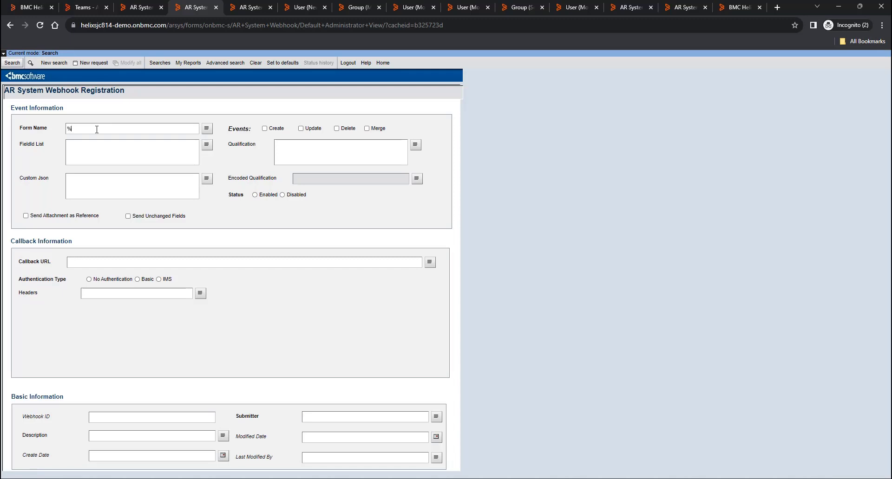
{"action": "left_click", "coordinate": [12, 62]}
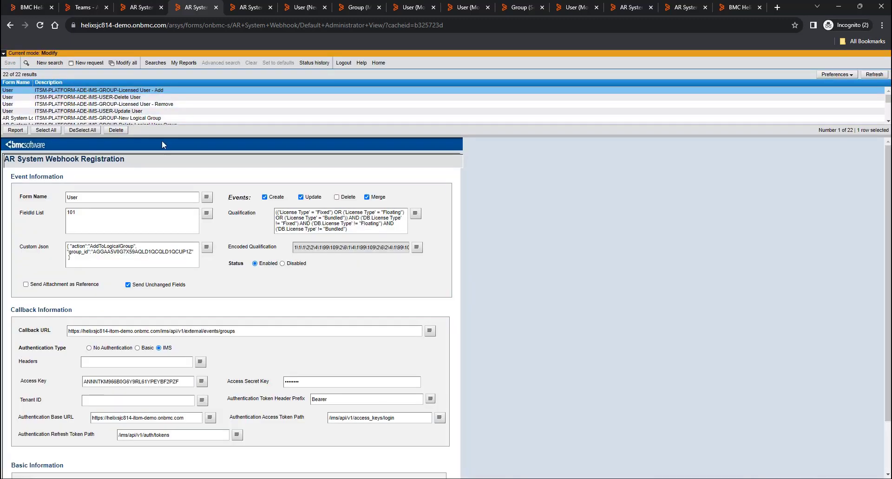
{"action": "left_click_drag", "start_coordinate": [171, 137], "coordinate": [166, 318]}
{"action": "left_click", "coordinate": [85, 237]}
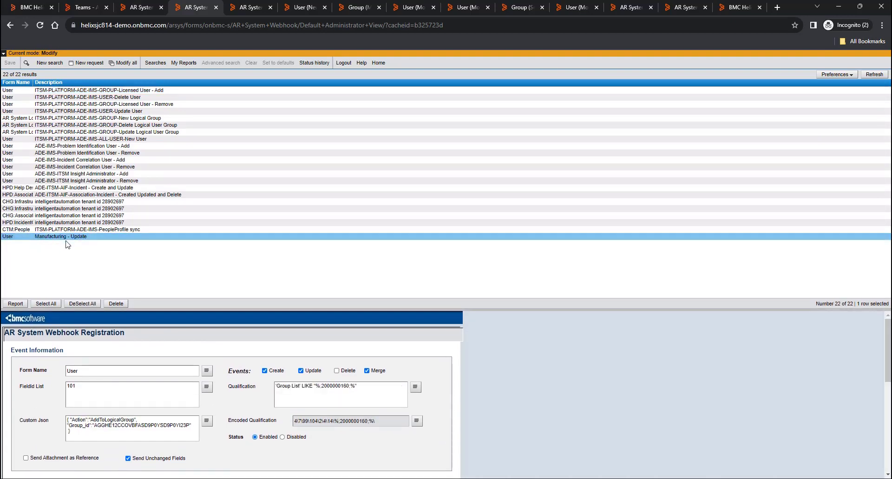
{"action": "scroll", "coordinate": [312, 371], "scroll_direction": "down", "scroll_amount": 5}
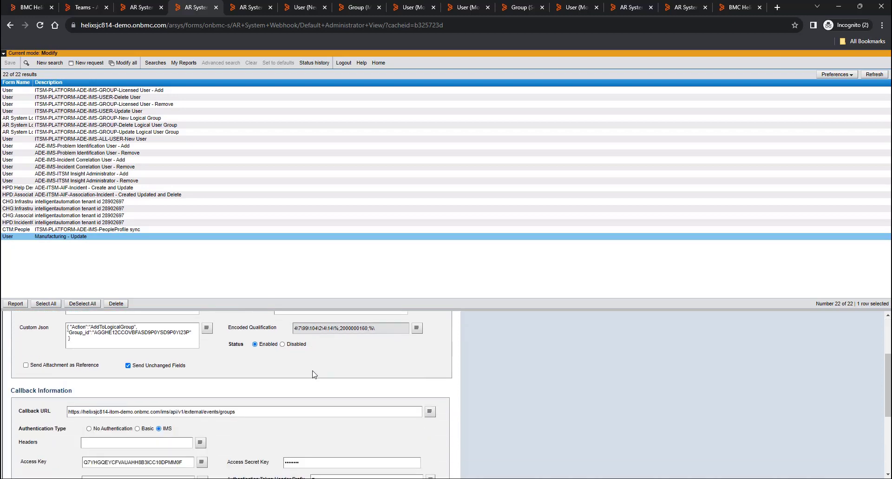
{"action": "scroll", "coordinate": [352, 367], "scroll_direction": "down", "scroll_amount": 1}
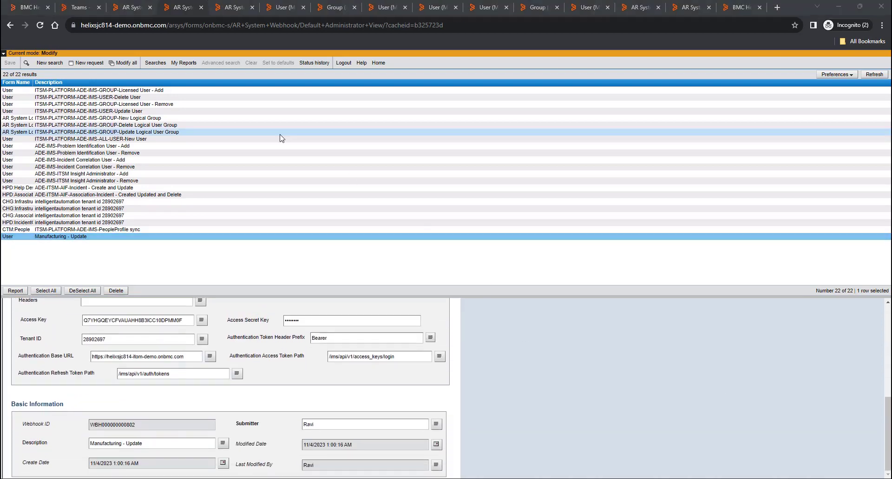
- Edit the Manufacturing group in Portal and review its 10 assigned users, including the test user
{"action": "left_click", "coordinate": [24, 8]}
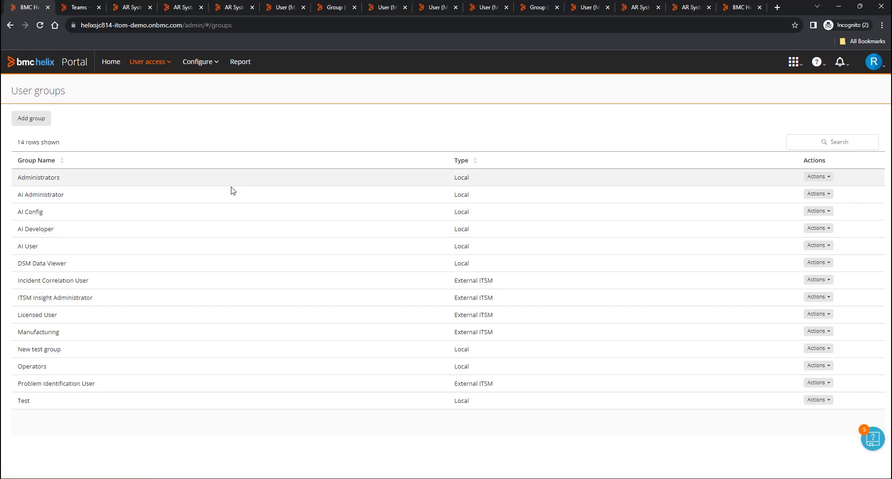
{"action": "left_click", "coordinate": [819, 331]}
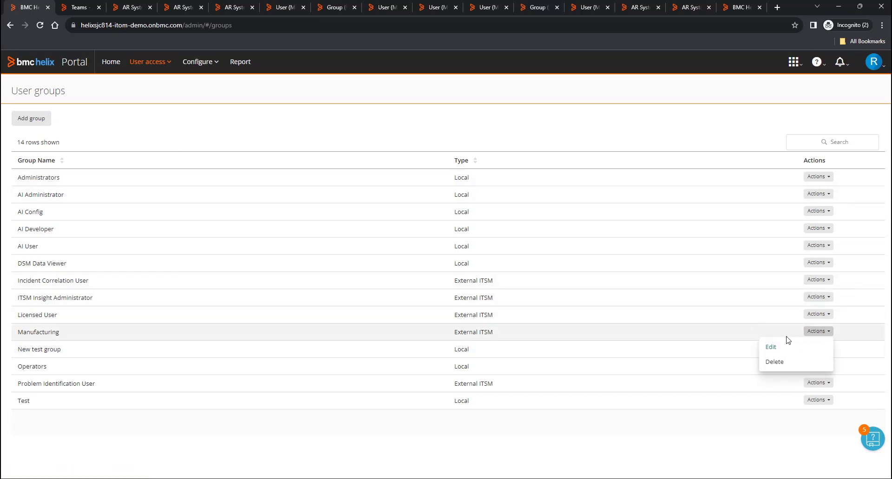
{"action": "left_click", "coordinate": [772, 346]}
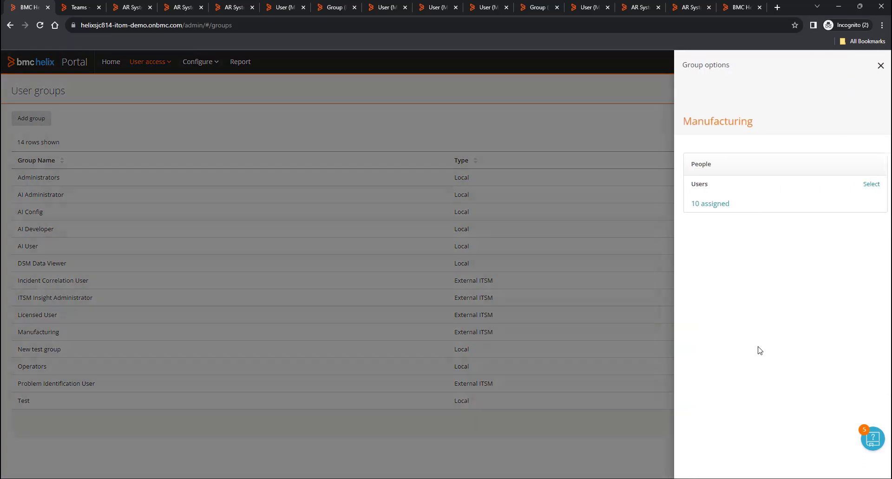
{"action": "left_click", "coordinate": [703, 204]}
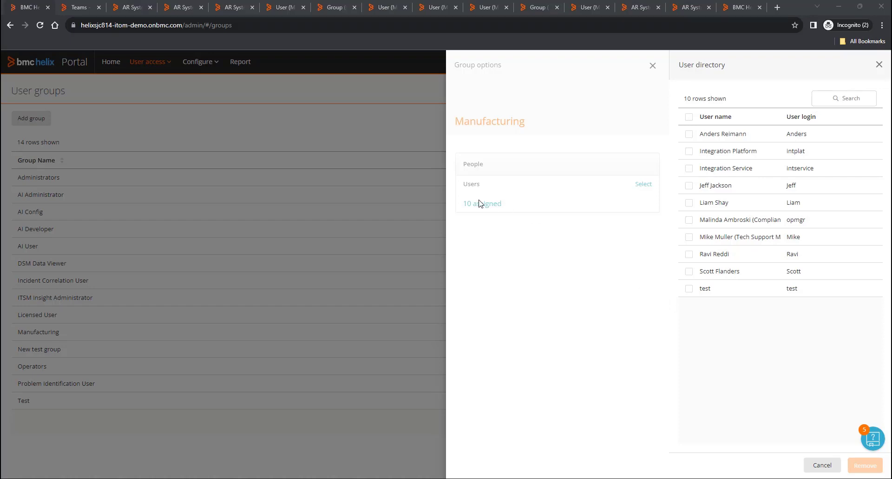
{"action": "left_click", "coordinate": [878, 65]}
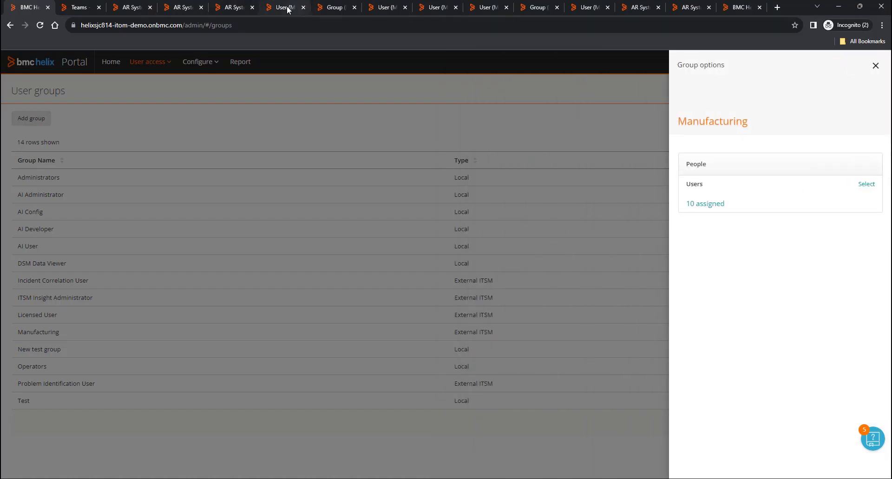
{"action": "left_click", "coordinate": [285, 8]}
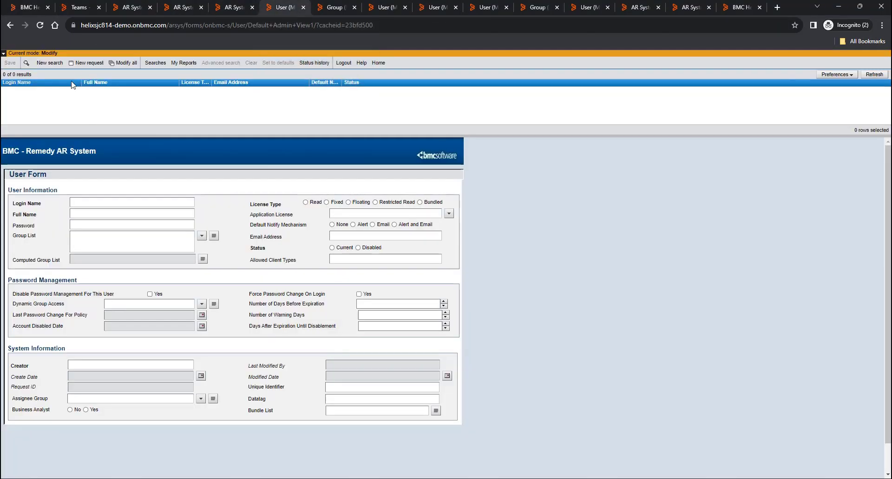
- Search for the test user record in Remedy and delete it, confirming with OK
{"action": "left_click", "coordinate": [48, 68]}
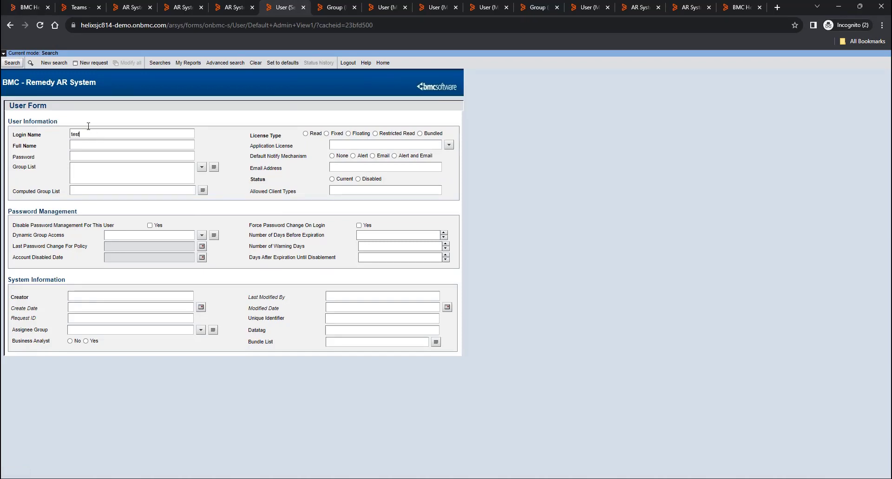
{"action": "left_click", "coordinate": [9, 66]}
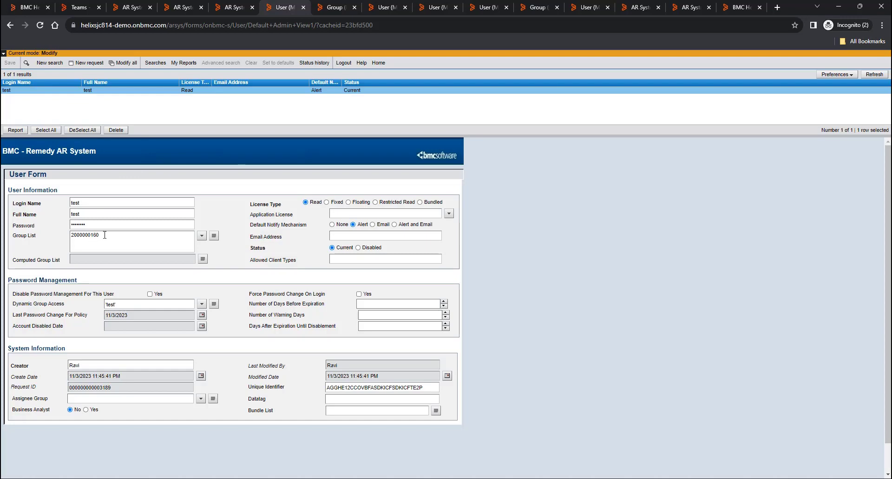
{"action": "left_click", "coordinate": [116, 130]}
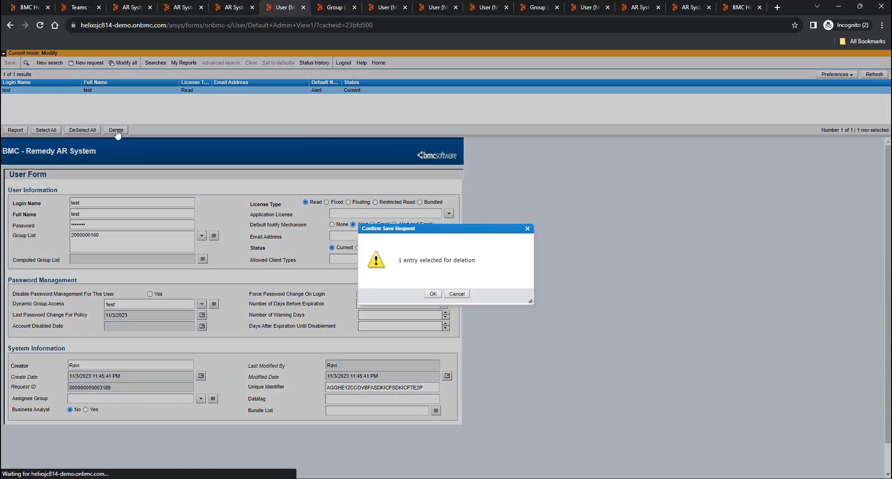
{"action": "left_click", "coordinate": [433, 294]}
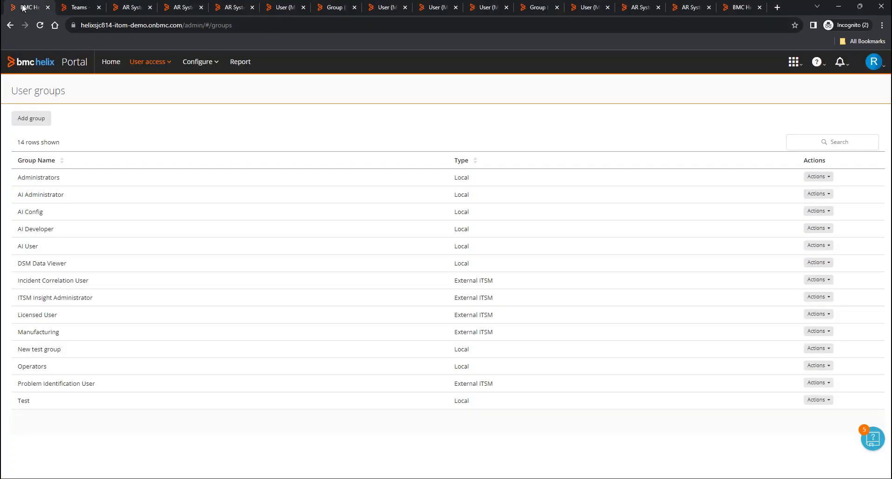
{"action": "left_click", "coordinate": [26, 7]}
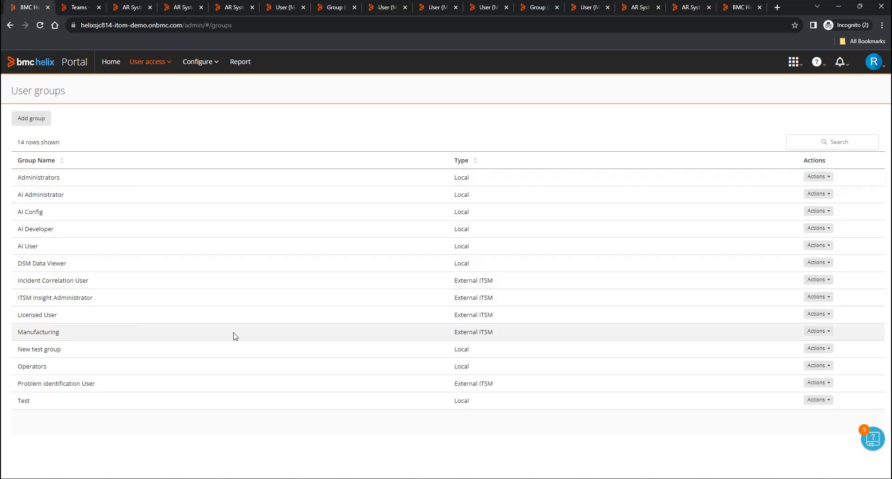
{"action": "left_click", "coordinate": [816, 332]}
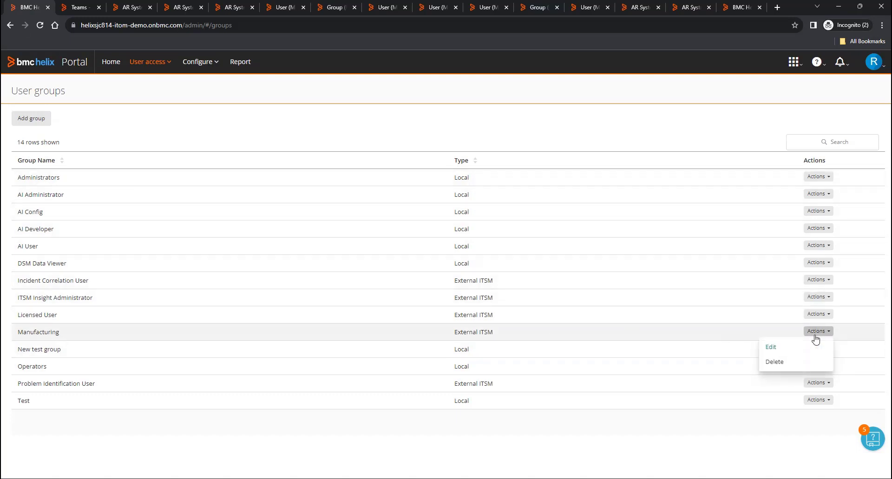
{"action": "left_click", "coordinate": [778, 349]}
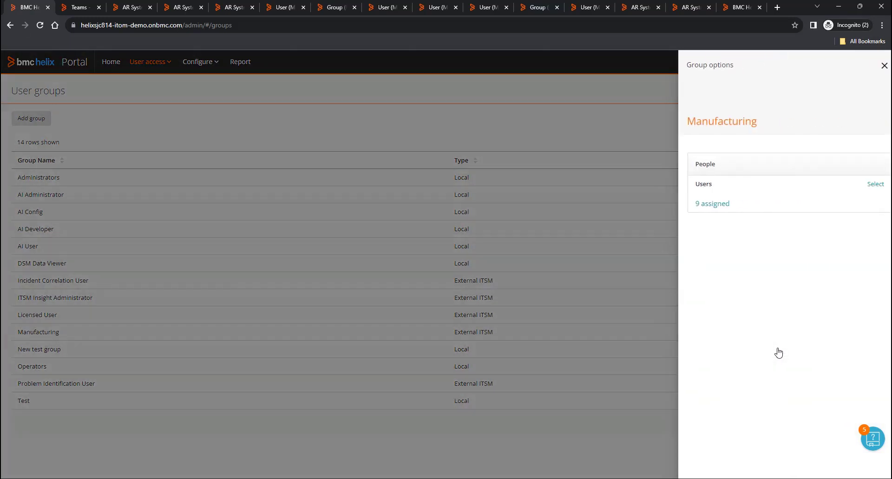
{"action": "left_click", "coordinate": [705, 204]}
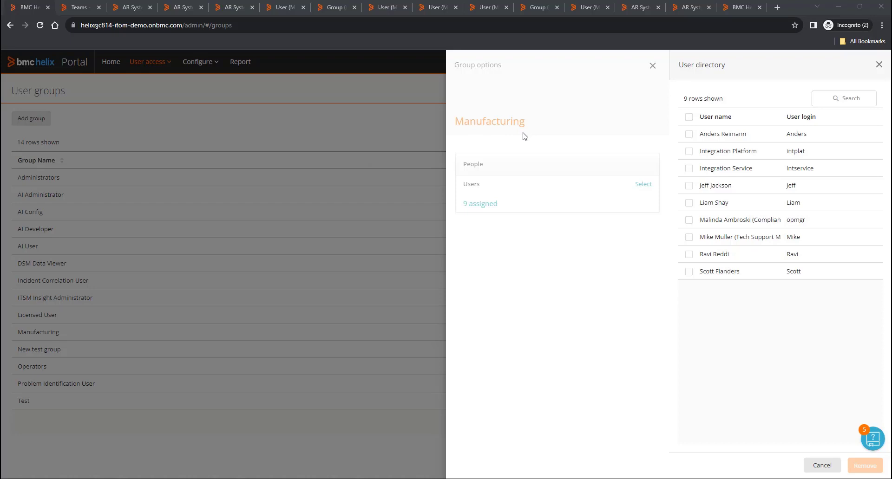
{"action": "left_click", "coordinate": [879, 65]}
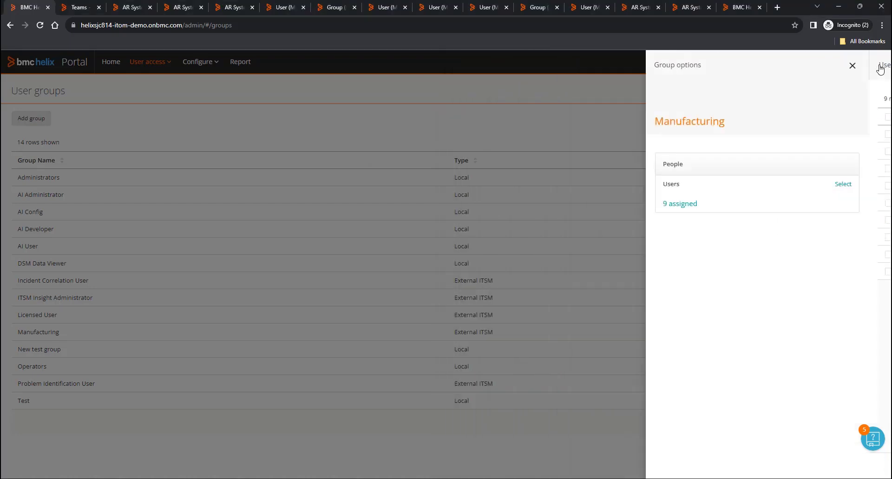
{"action": "left_click", "coordinate": [879, 66]}
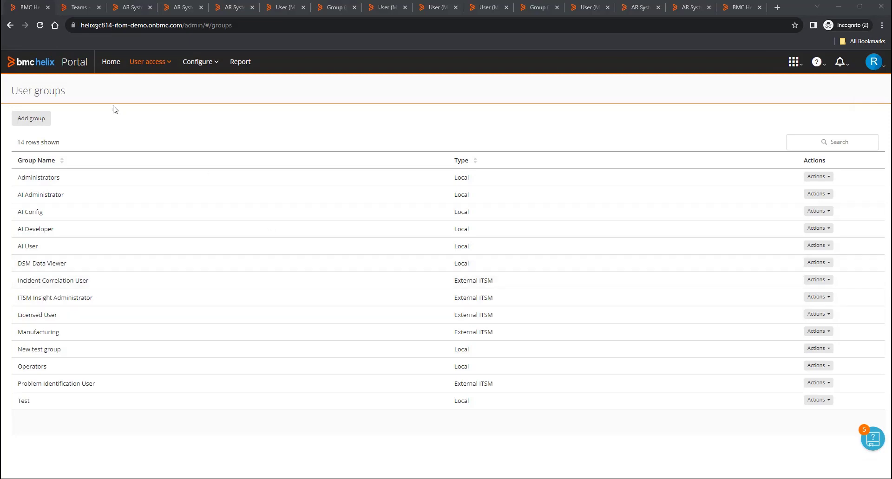
- Edit the Reporting Editor role under Roles and permissions and add the Manufacturing group to it
{"action": "left_click", "coordinate": [169, 66]}
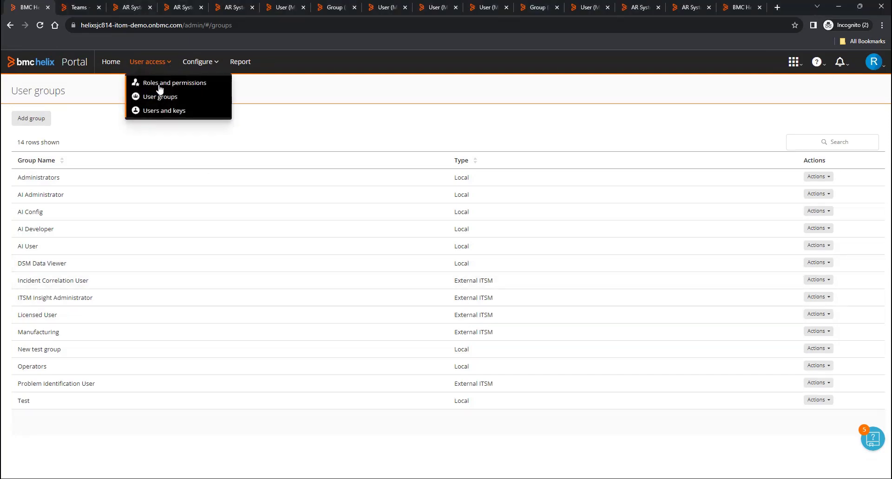
{"action": "left_click", "coordinate": [158, 86]}
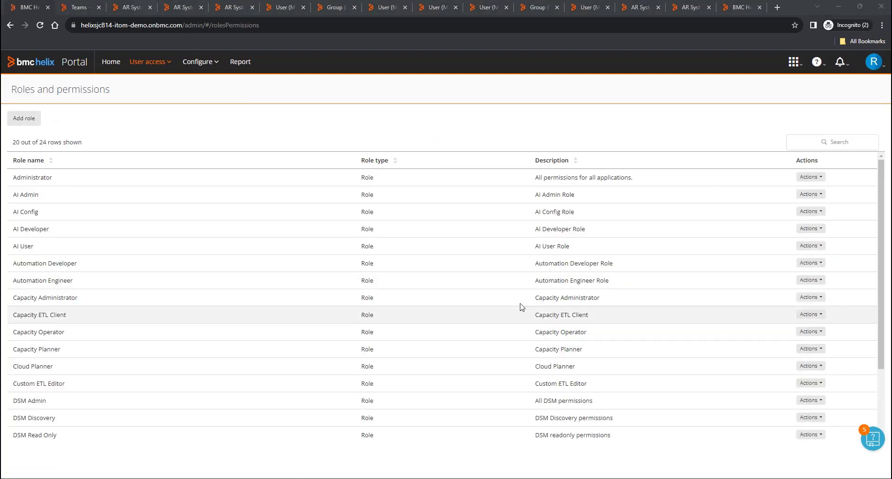
{"action": "scroll", "coordinate": [485, 304], "scroll_direction": "down", "scroll_amount": 1}
{"action": "scroll", "coordinate": [485, 304], "scroll_direction": "down", "scroll_amount": 3}
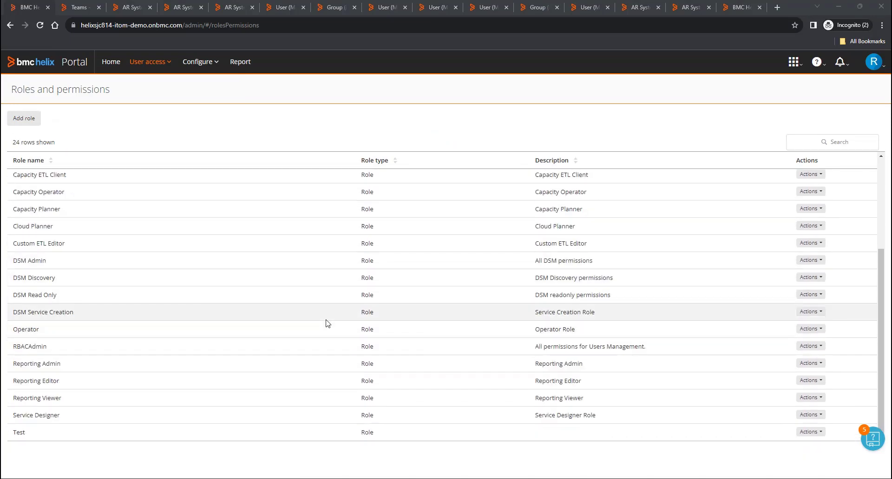
{"action": "left_click", "coordinate": [815, 383]}
{"action": "left_click", "coordinate": [776, 399]}
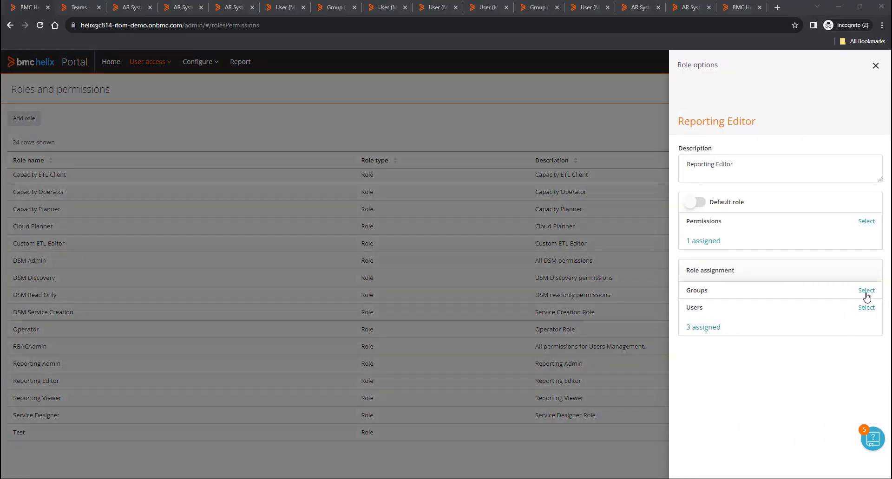
{"action": "left_click", "coordinate": [866, 293]}
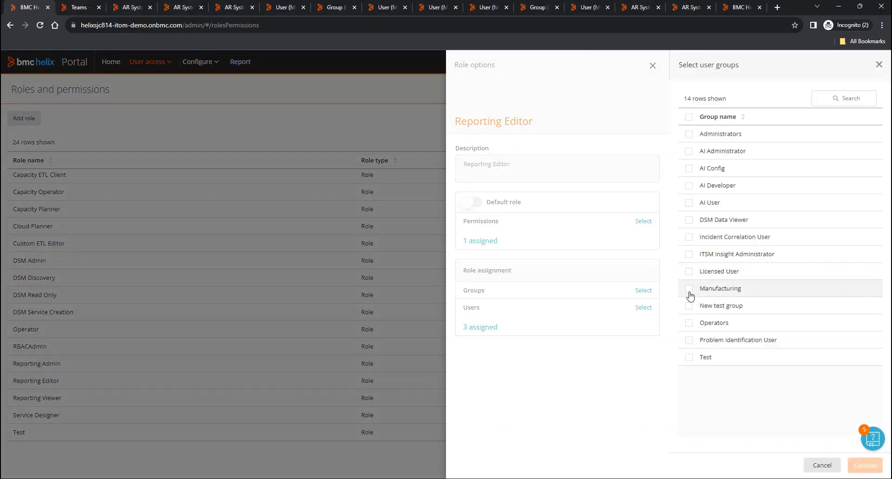
{"action": "left_click", "coordinate": [688, 290]}
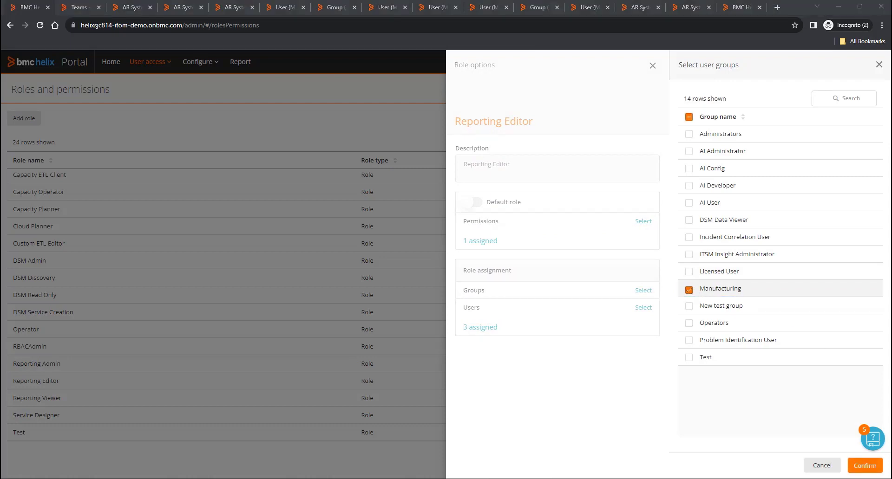
{"action": "left_click", "coordinate": [864, 466]}
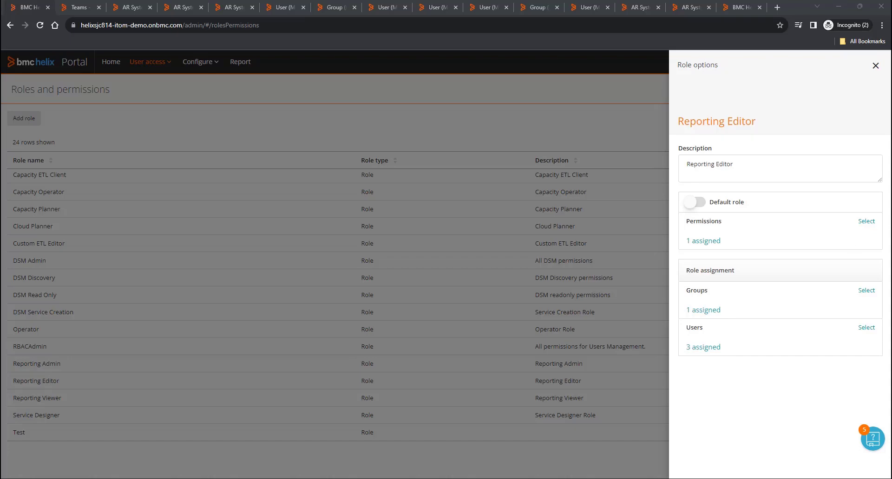
{"action": "left_click", "coordinate": [875, 65]}
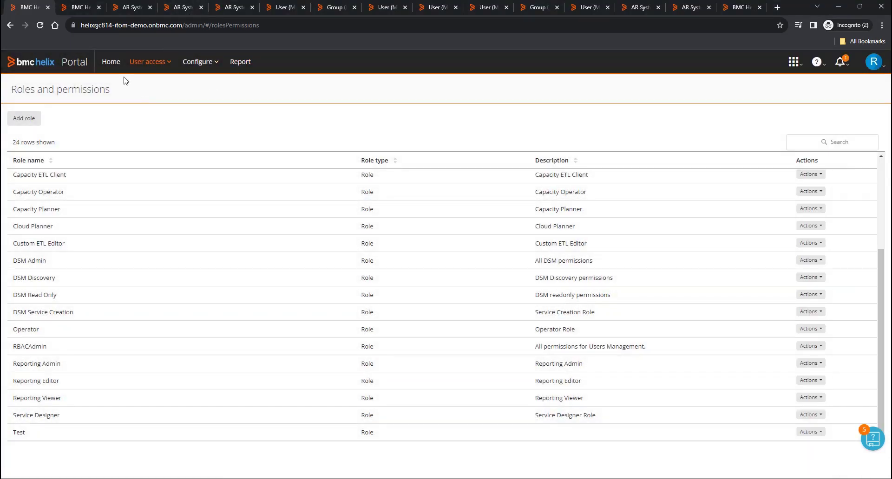
- Open the Permissions tab of the Configuration Management folder in Helix Dashboards
{"action": "left_click", "coordinate": [78, 8]}
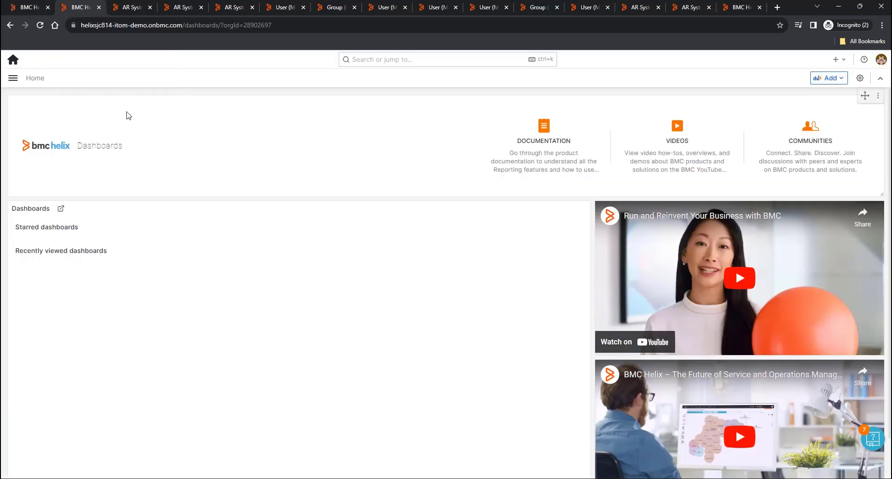
{"action": "left_click", "coordinate": [14, 80]}
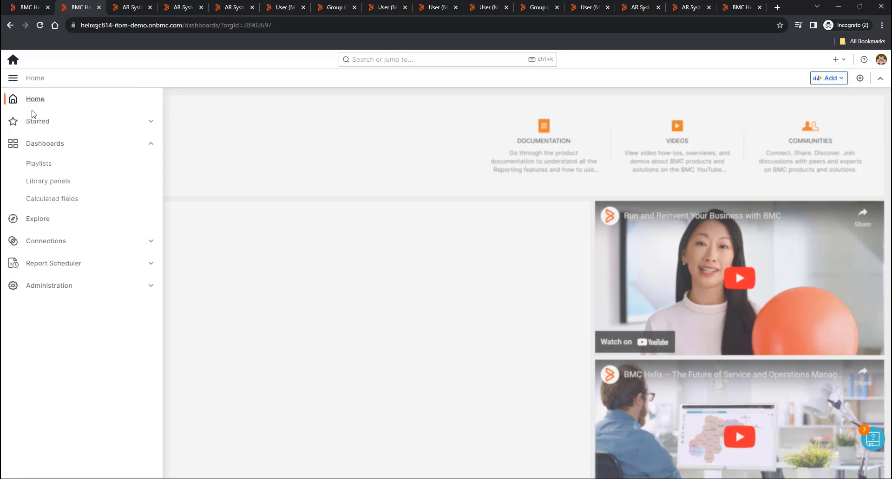
{"action": "left_click", "coordinate": [35, 145]}
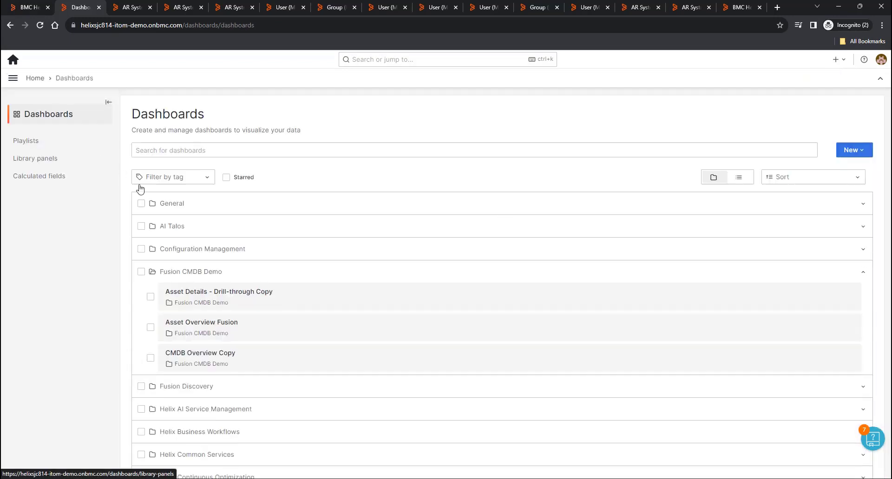
{"action": "left_click", "coordinate": [285, 250]}
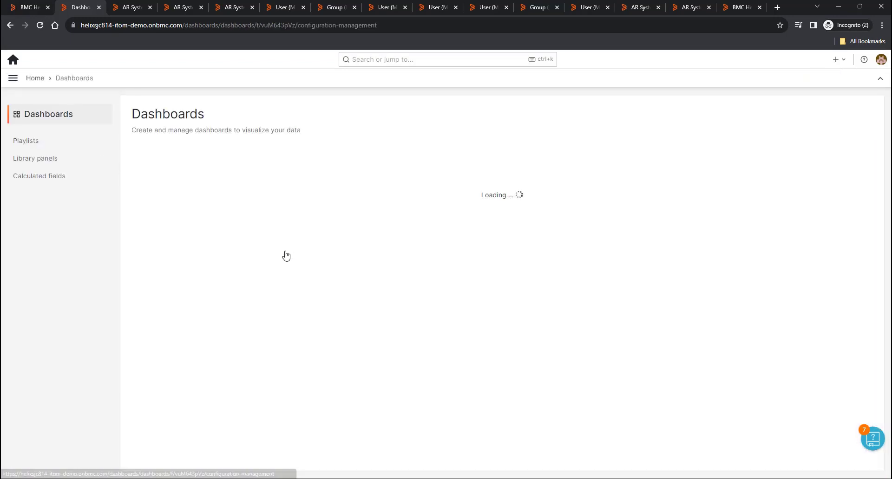
{"action": "left_click", "coordinate": [273, 158]}
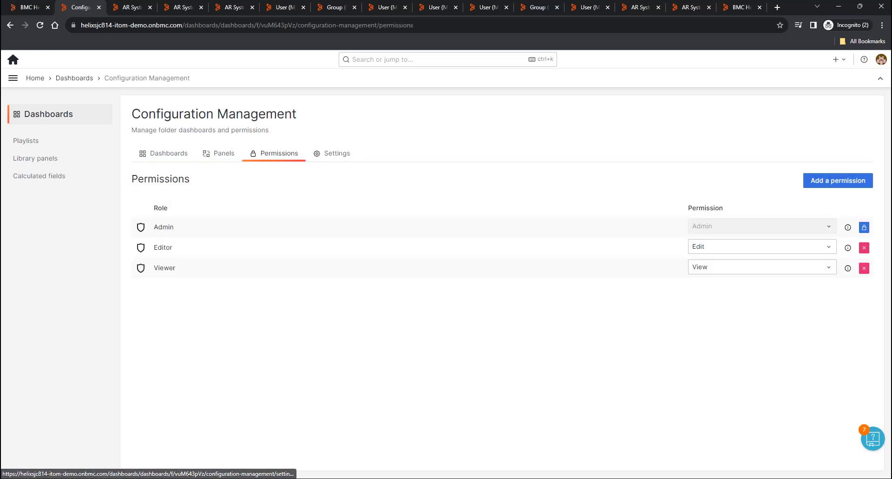
- Add a new folder permission entry for the team Manufacturing
{"action": "left_click", "coordinate": [841, 184]}
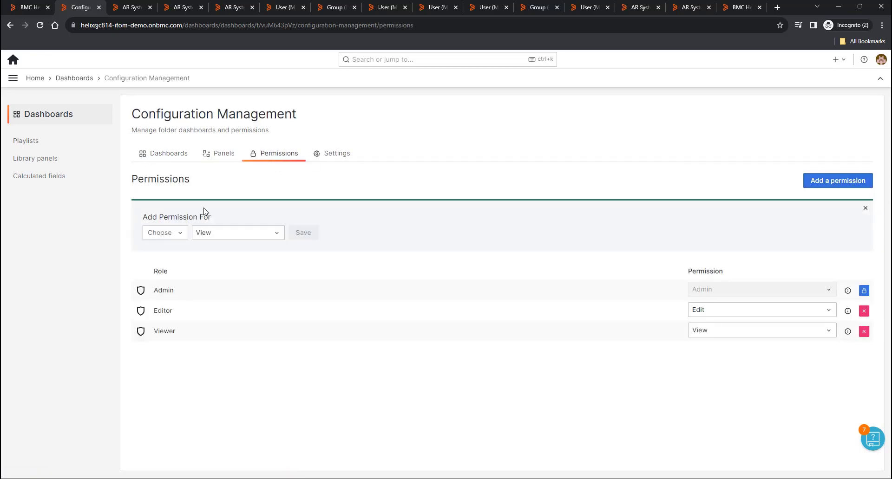
{"action": "left_click", "coordinate": [163, 235]}
{"action": "left_click", "coordinate": [156, 266]}
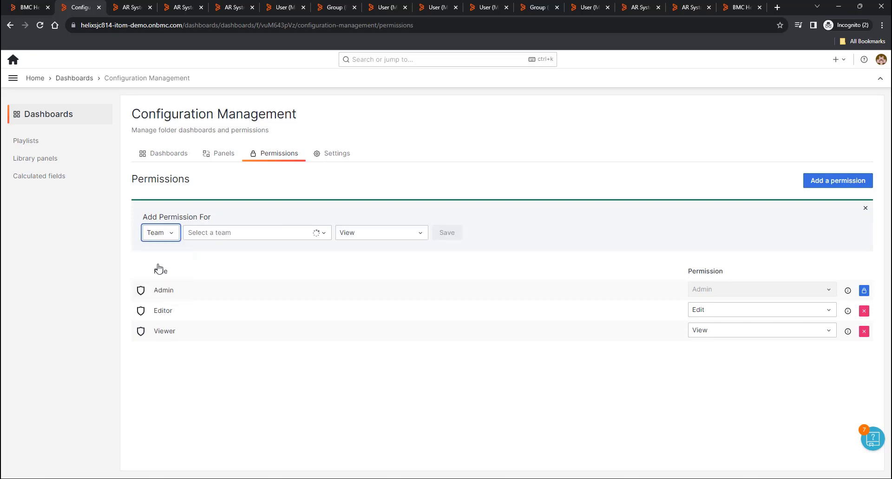
{"action": "left_click", "coordinate": [253, 237]}
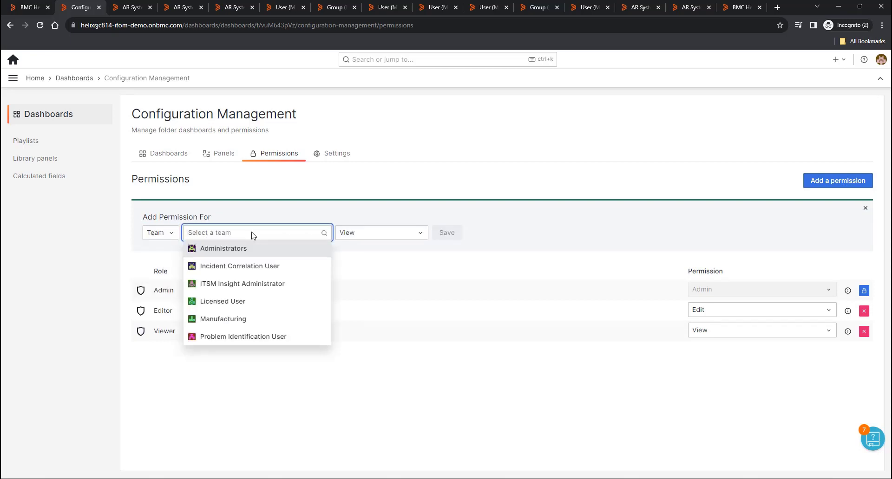
{"action": "left_click", "coordinate": [233, 320]}
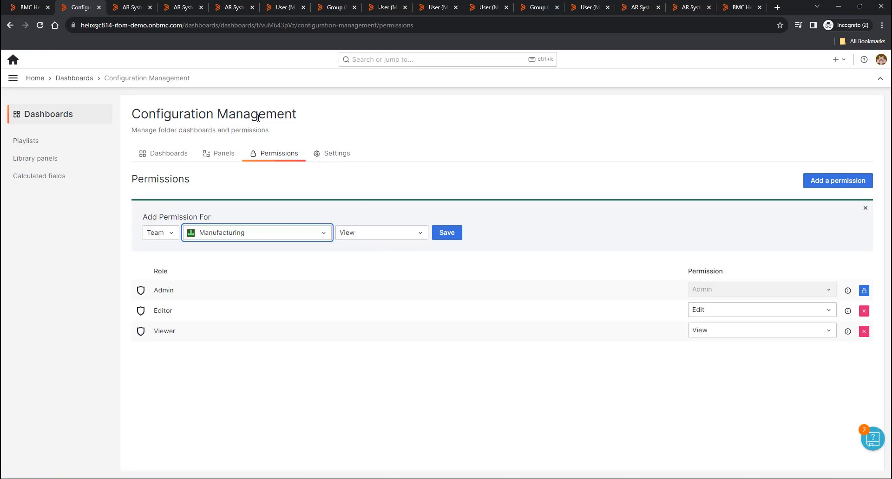
- Set the Manufacturing permission level to View, save it, and return to Dashboards Home
{"action": "left_click", "coordinate": [377, 235]}
{"action": "left_click", "coordinate": [355, 267]}
{"action": "left_click", "coordinate": [372, 236]}
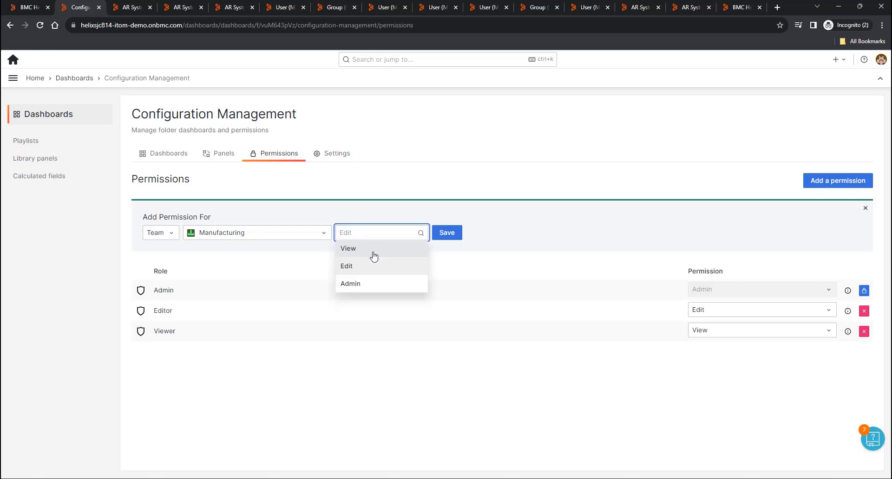
{"action": "left_click", "coordinate": [368, 284]}
{"action": "left_click", "coordinate": [376, 235]}
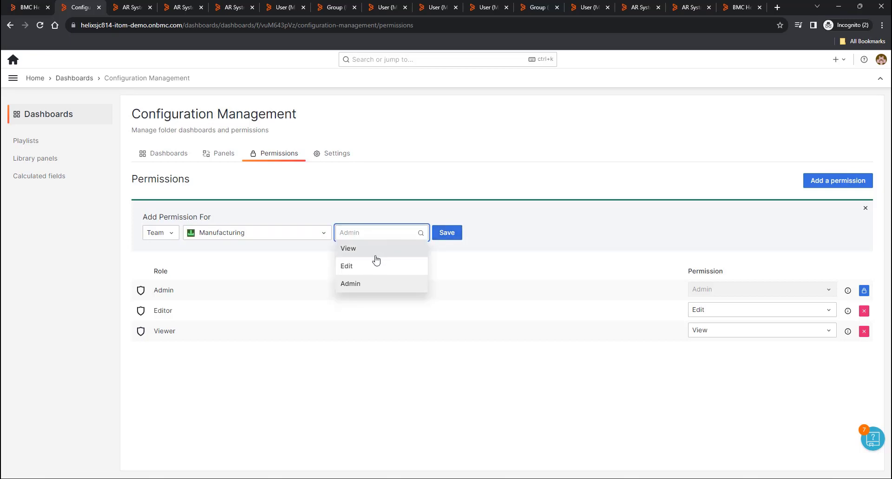
{"action": "left_click", "coordinate": [395, 251]}
{"action": "left_click", "coordinate": [455, 235]}
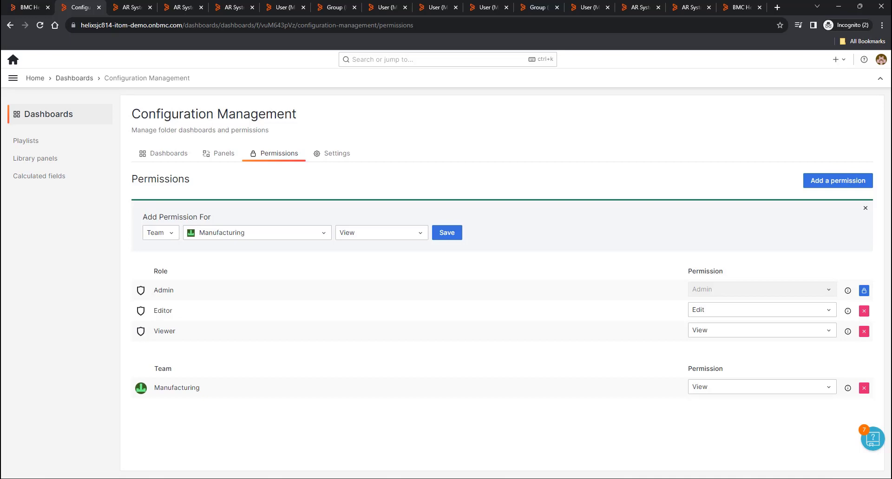
{"action": "left_click", "coordinate": [35, 79]}
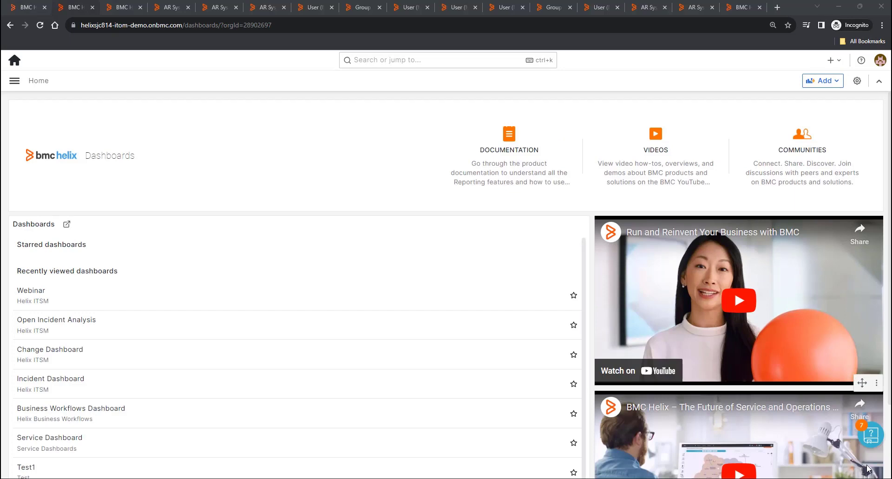
- Open the Webinar dashboard from Recently viewed, then switch to the BMC Helix ITSM tab
{"action": "left_click", "coordinate": [36, 292]}
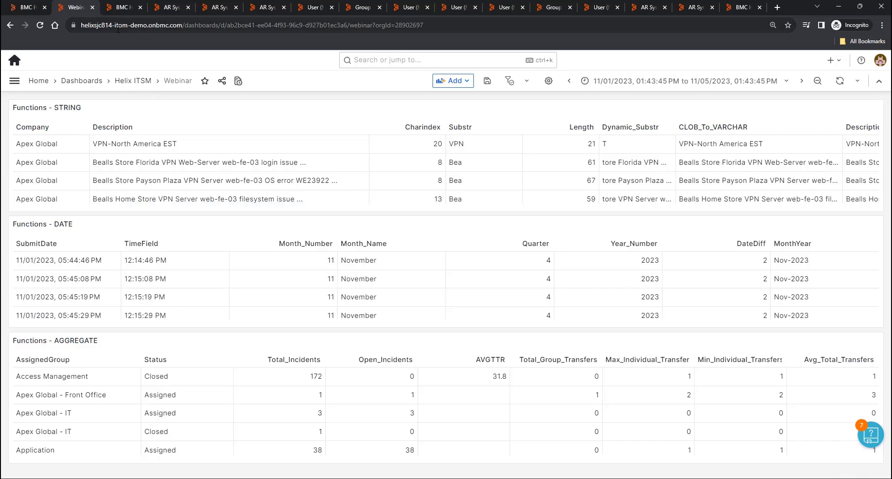
{"action": "left_click", "coordinate": [122, 8]}
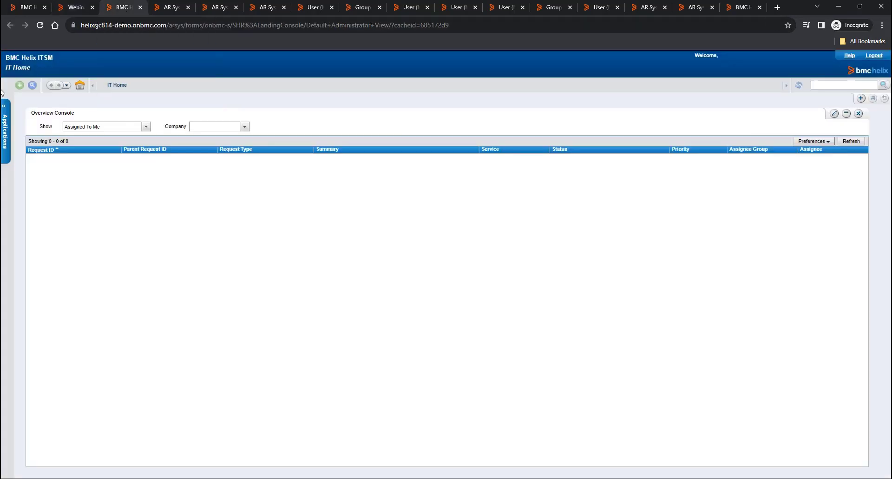
- Open the AR System JDBC Generic Db Functions form from the AR System Administration applications
{"action": "left_click", "coordinate": [6, 109]}
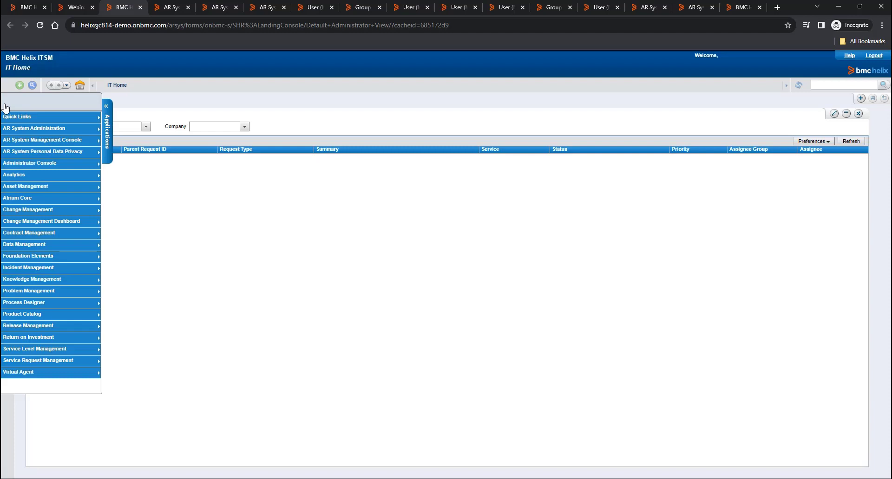
{"action": "mouse_move", "coordinate": [53, 141]}
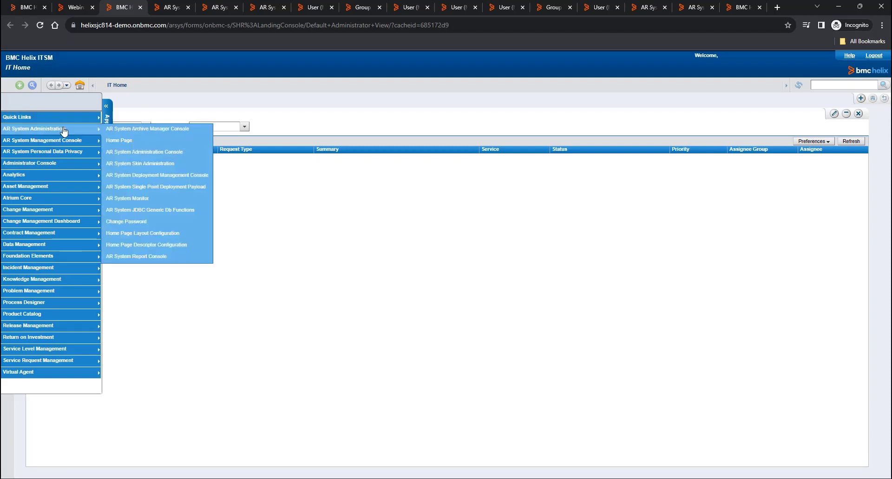
{"action": "left_click", "coordinate": [196, 211]}
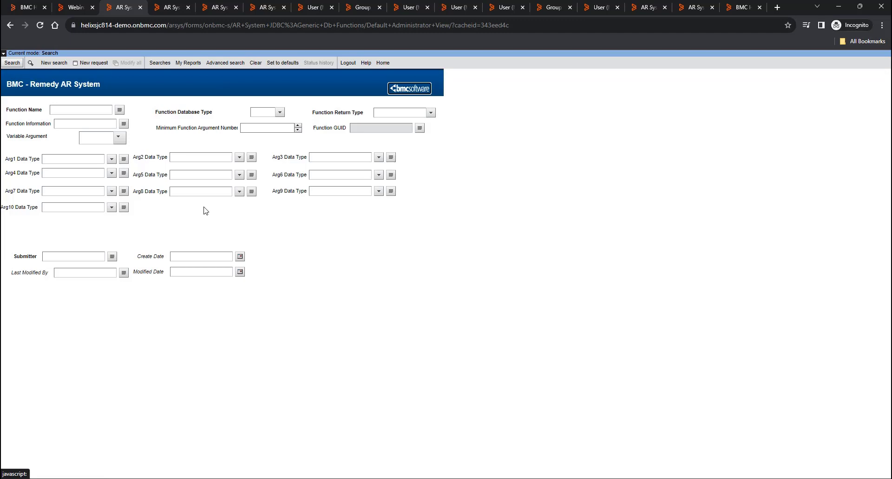
- List all 19 defined PostgreSQL functions and view the split_part details, then return to Webinar
{"action": "left_click", "coordinate": [87, 109]}
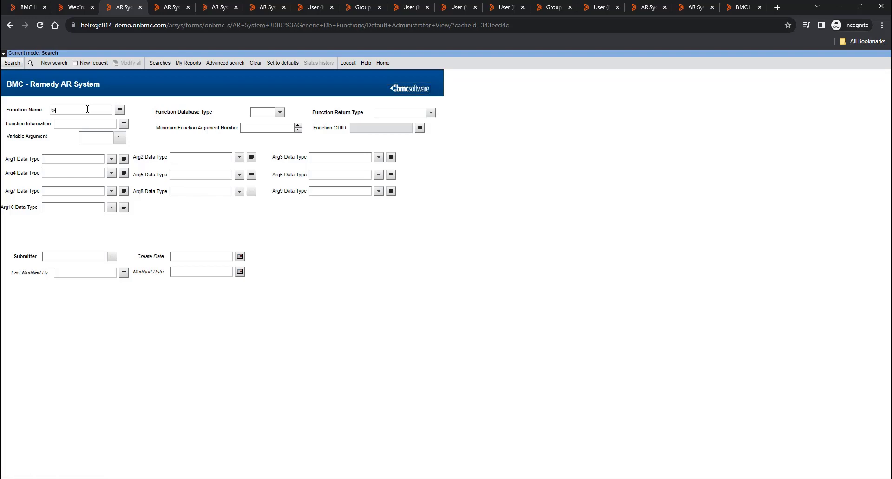
{"action": "left_click", "coordinate": [12, 62]}
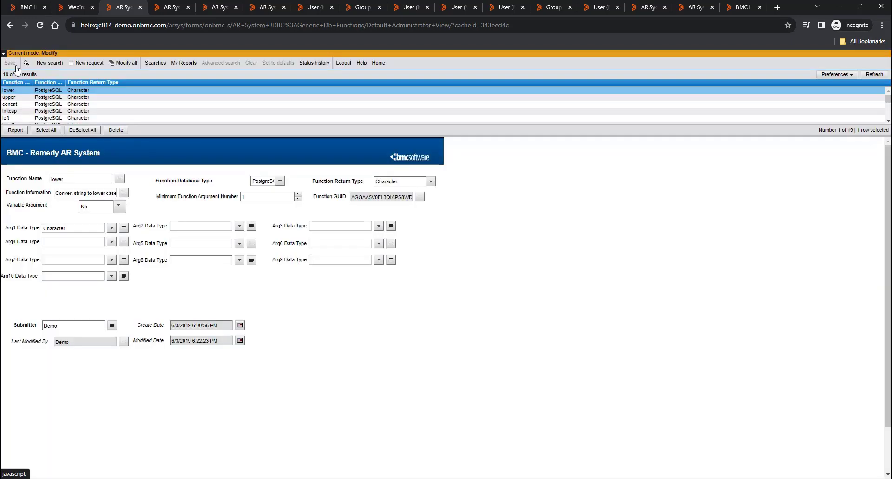
{"action": "left_click_drag", "start_coordinate": [195, 135], "coordinate": [173, 245]}
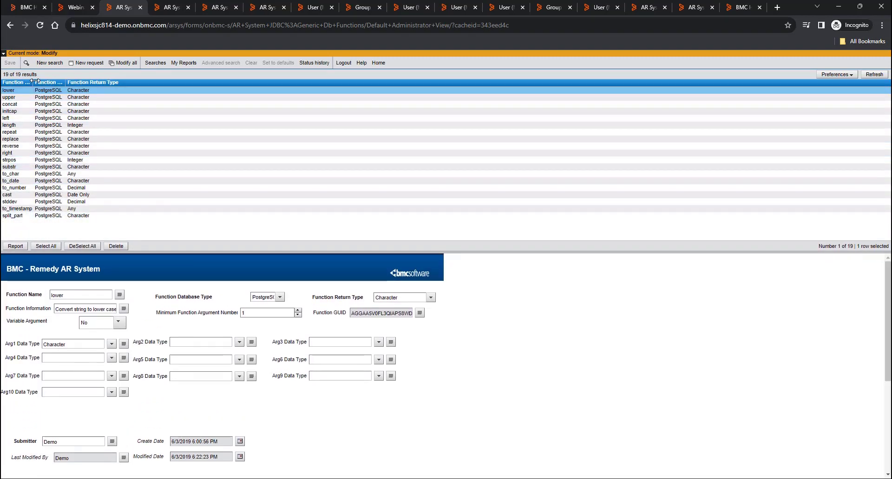
{"action": "left_click_drag", "start_coordinate": [35, 81], "coordinate": [119, 81]}
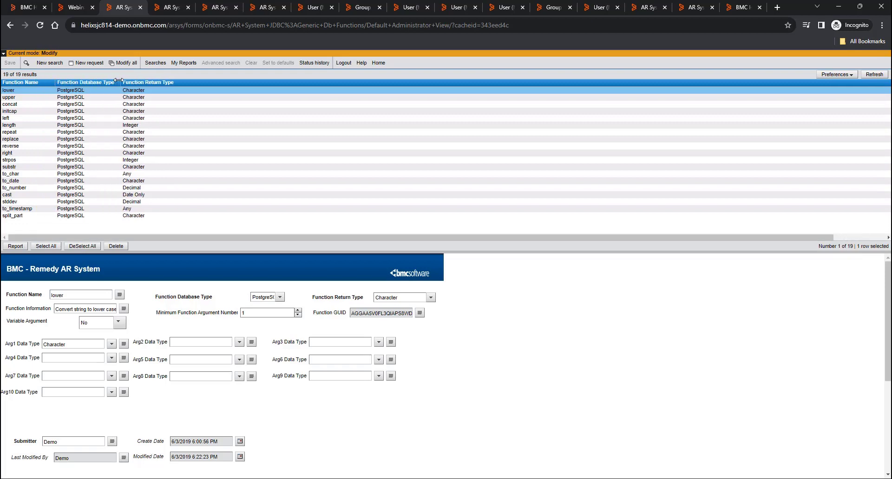
{"action": "left_click", "coordinate": [20, 216]}
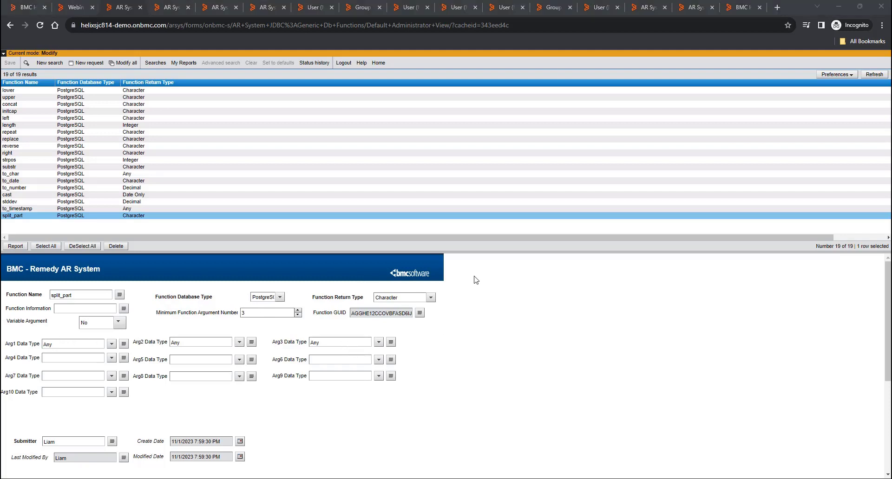
{"action": "left_click", "coordinate": [73, 9]}
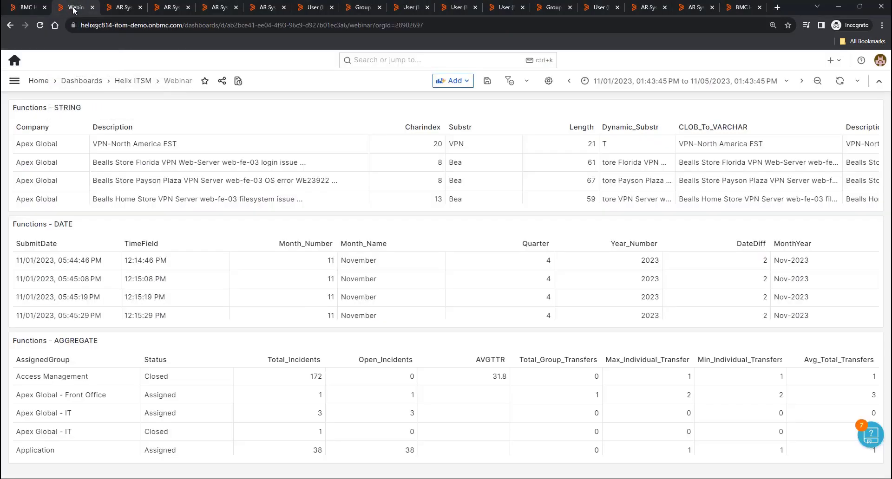
- Open the Functions - STRING panel in the panel editor after noting its Substr result VPN
{"action": "left_click", "coordinate": [273, 261]}
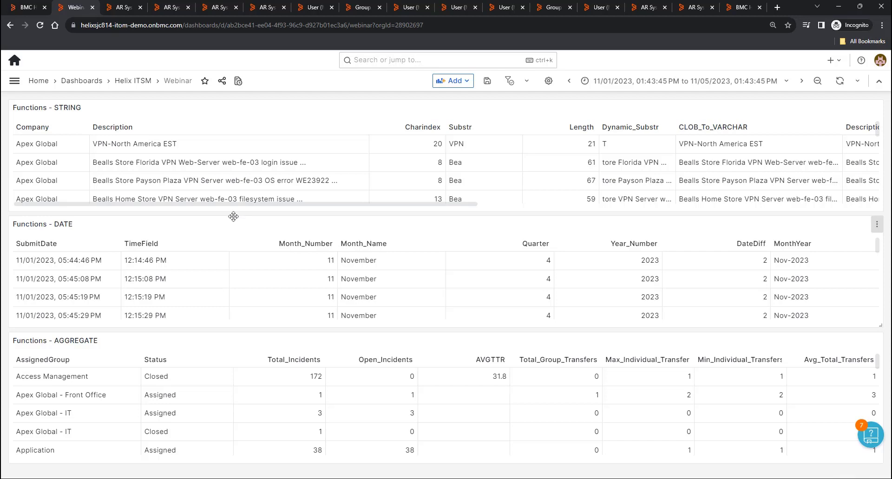
{"action": "left_click", "coordinate": [470, 146]}
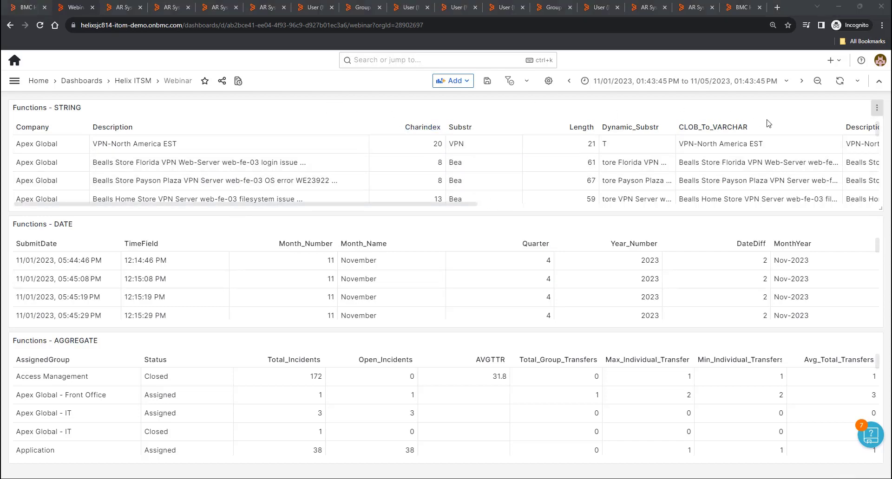
{"action": "left_click", "coordinate": [876, 108]}
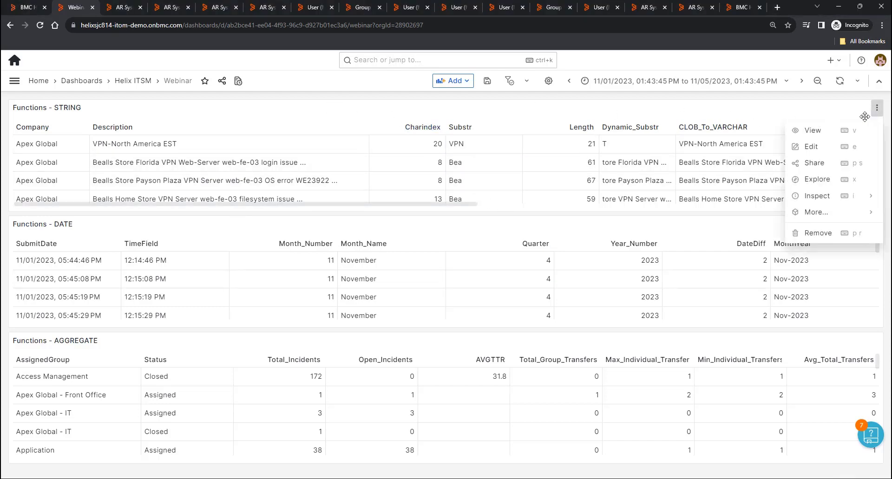
{"action": "left_click", "coordinate": [838, 147]}
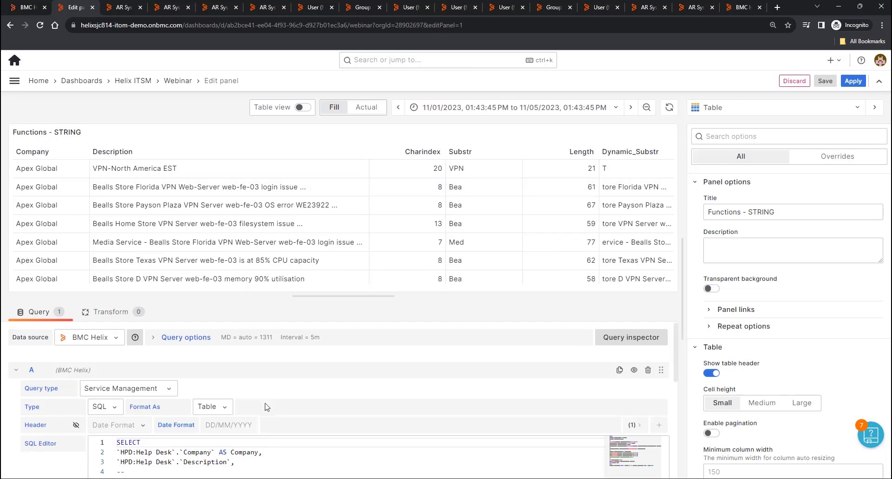
{"action": "scroll", "coordinate": [124, 353], "scroll_direction": "down", "scroll_amount": 5}
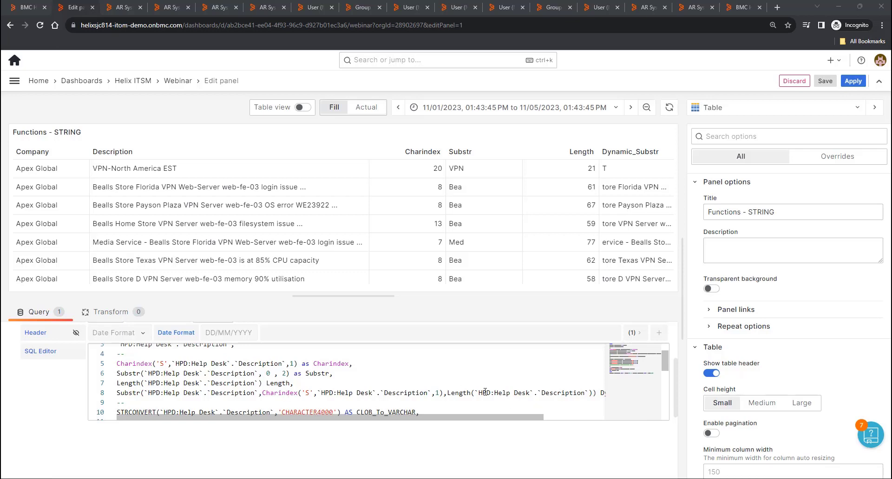
{"action": "double_click", "coordinate": [284, 374]}
{"action": "left_click_drag", "start_coordinate": [257, 285], "coordinate": [279, 294]}
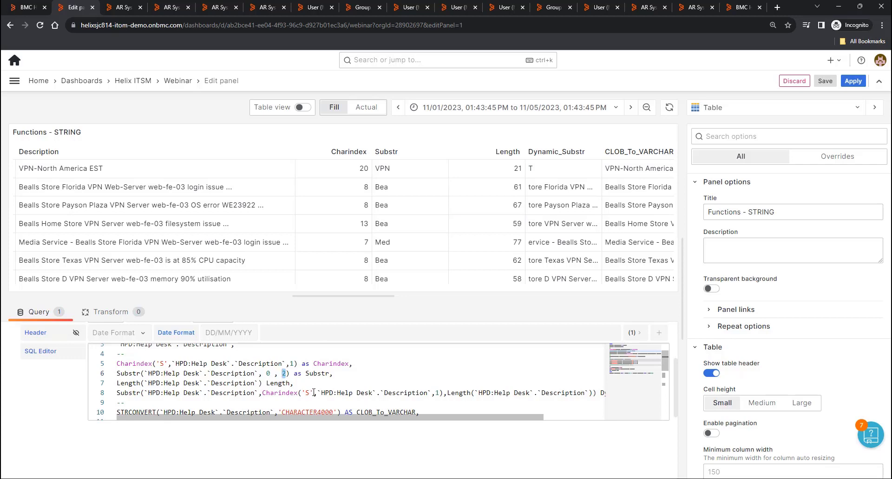
{"action": "left_click_drag", "start_coordinate": [19, 168], "coordinate": [95, 168]}
{"action": "left_click", "coordinate": [95, 168]}
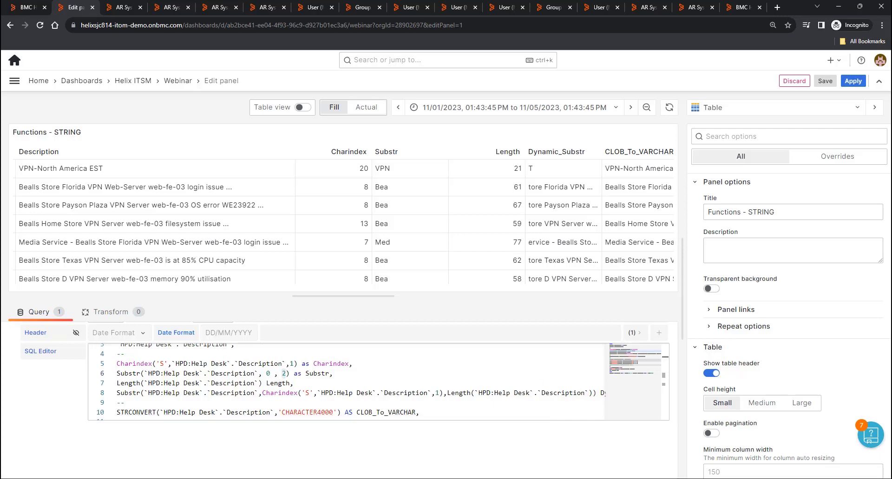
{"action": "scroll", "coordinate": [284, 387], "scroll_direction": "down", "scroll_amount": 1}
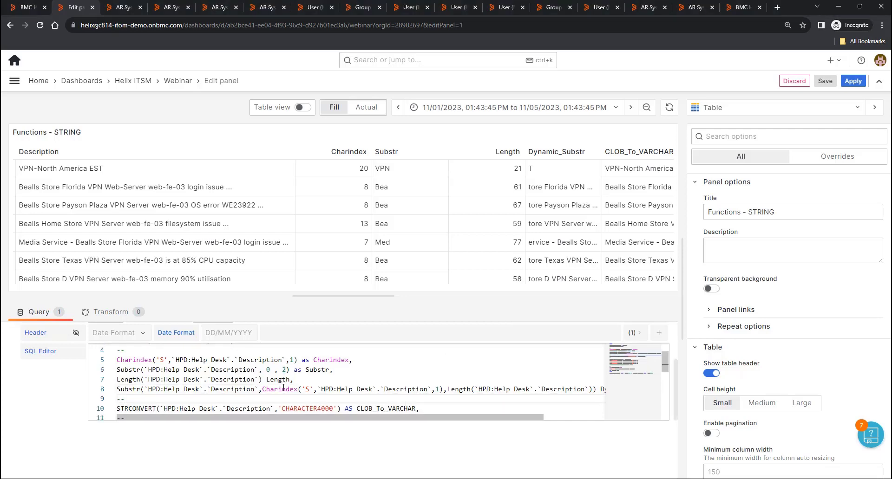
{"action": "scroll", "coordinate": [284, 387], "scroll_direction": "down", "scroll_amount": 1}
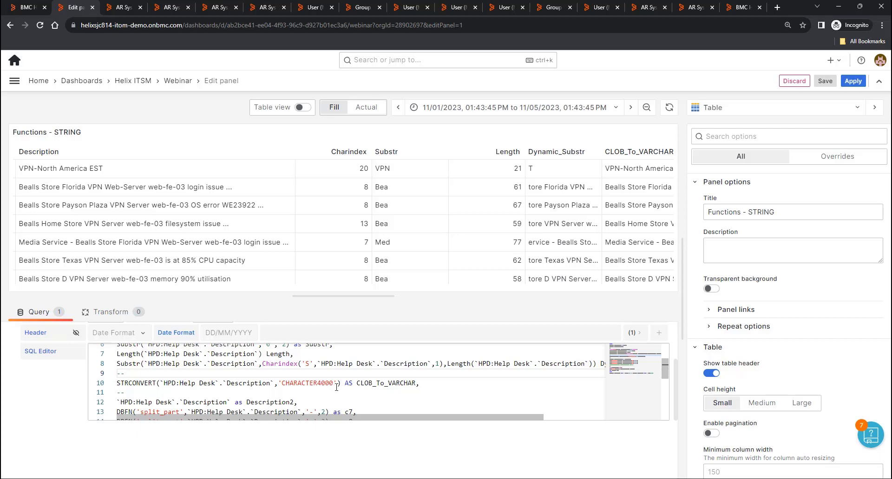
{"action": "scroll", "coordinate": [332, 387], "scroll_direction": "down", "scroll_amount": 1}
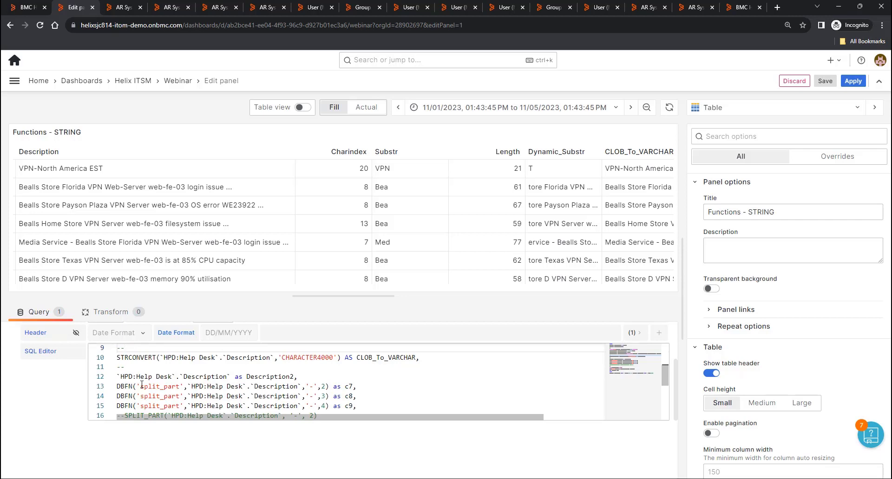
{"action": "scroll", "coordinate": [248, 382], "scroll_direction": "down", "scroll_amount": 1}
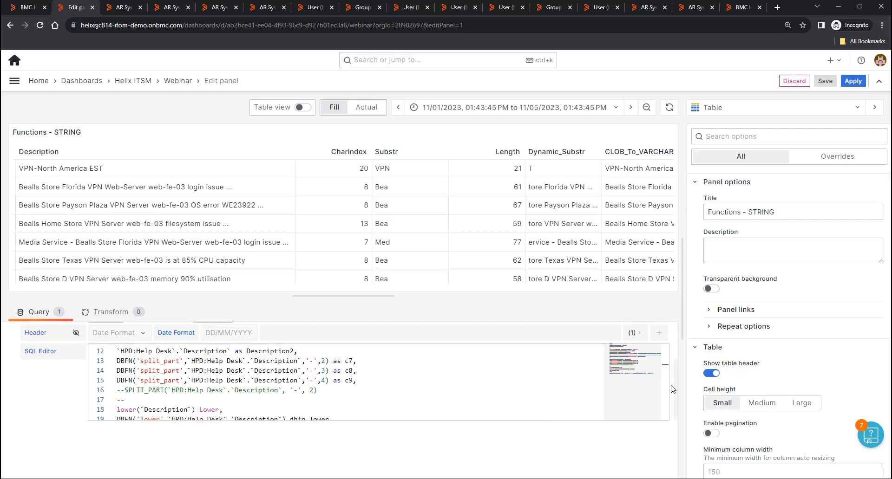
{"action": "left_click_drag", "start_coordinate": [667, 384], "coordinate": [665, 390]}
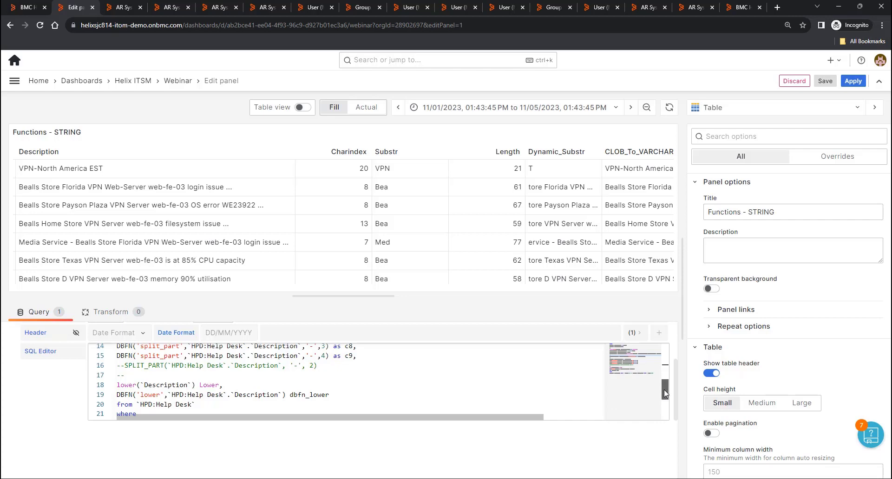
{"action": "left_click_drag", "start_coordinate": [664, 389], "coordinate": [663, 386]}
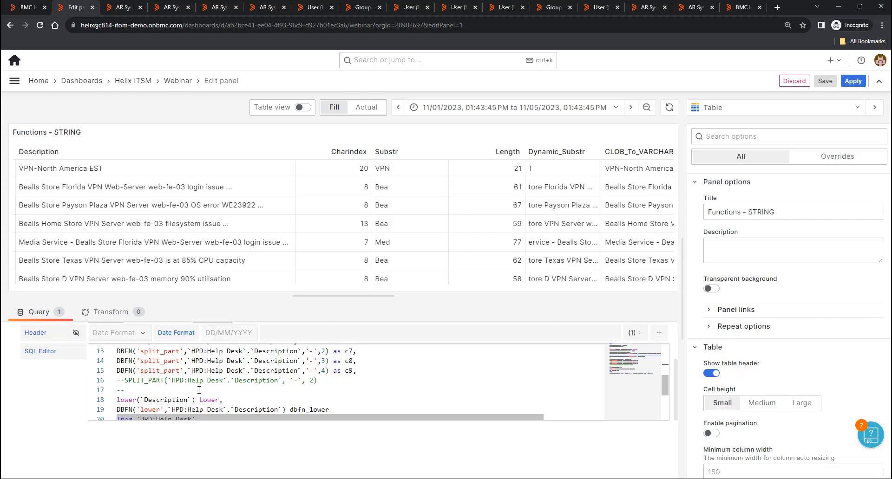
{"action": "scroll", "coordinate": [250, 390], "scroll_direction": "down", "scroll_amount": 1}
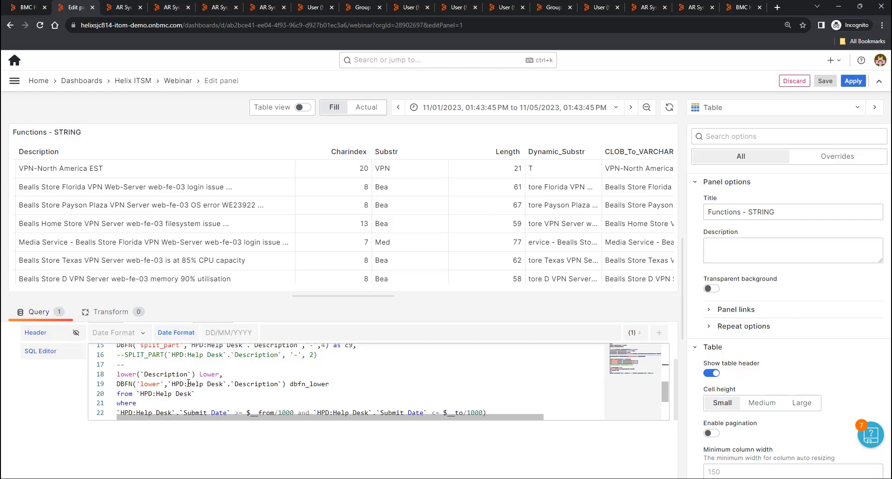
{"action": "scroll", "coordinate": [188, 384], "scroll_direction": "up", "scroll_amount": 1}
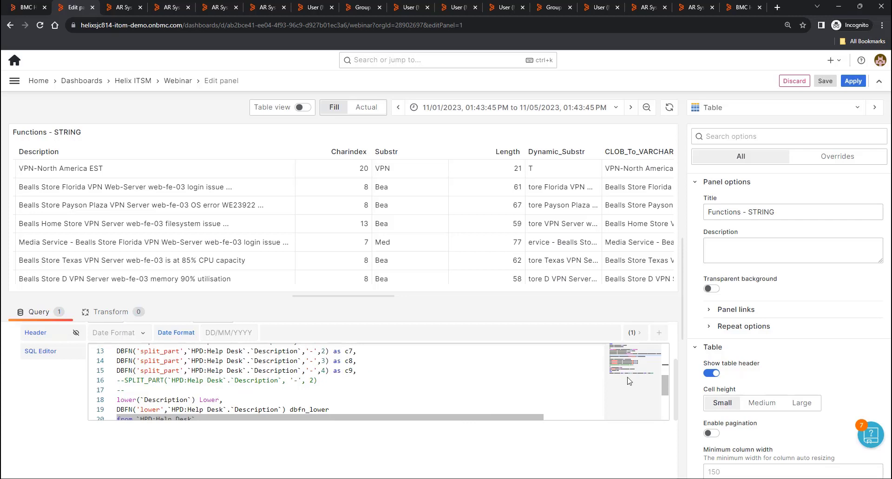
{"action": "left_click_drag", "start_coordinate": [664, 384], "coordinate": [664, 380]}
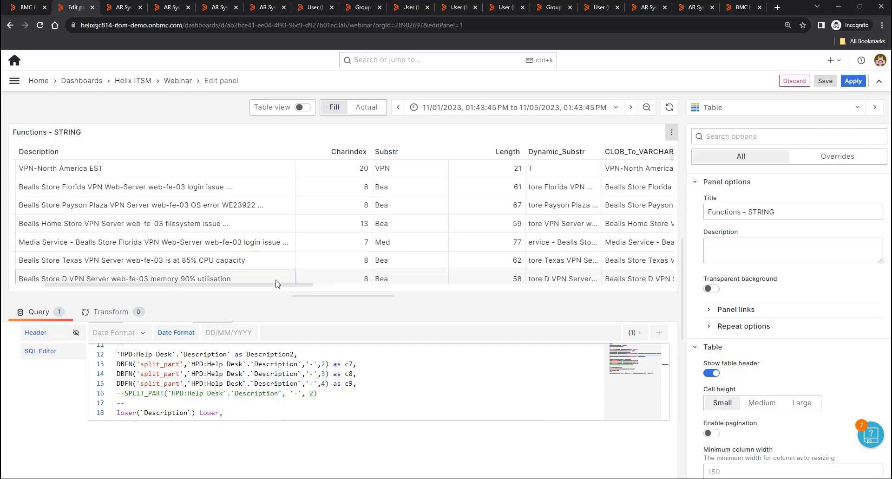
- Check the c7–c9 split_part columns and highlight the '-' delimiter and part number 2 in line 13
{"action": "scroll", "coordinate": [278, 289], "scroll_direction": "right", "scroll_amount": 15}
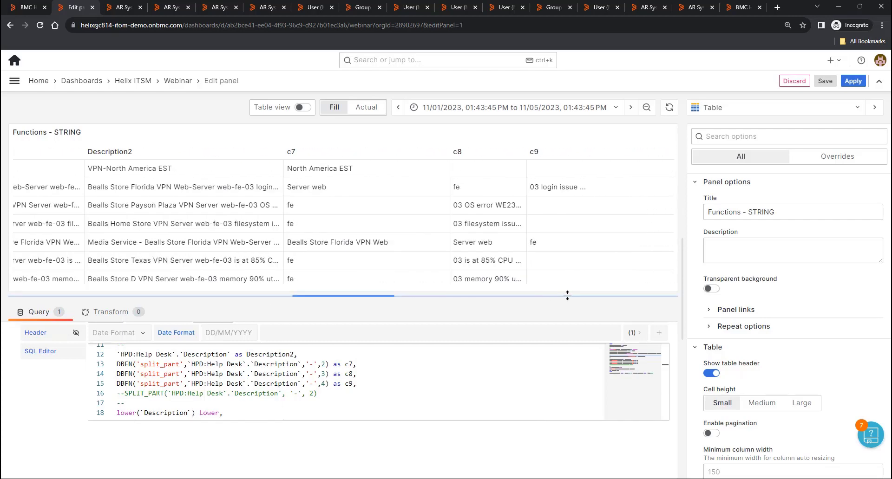
{"action": "scroll", "coordinate": [588, 292], "scroll_direction": "left", "scroll_amount": 5}
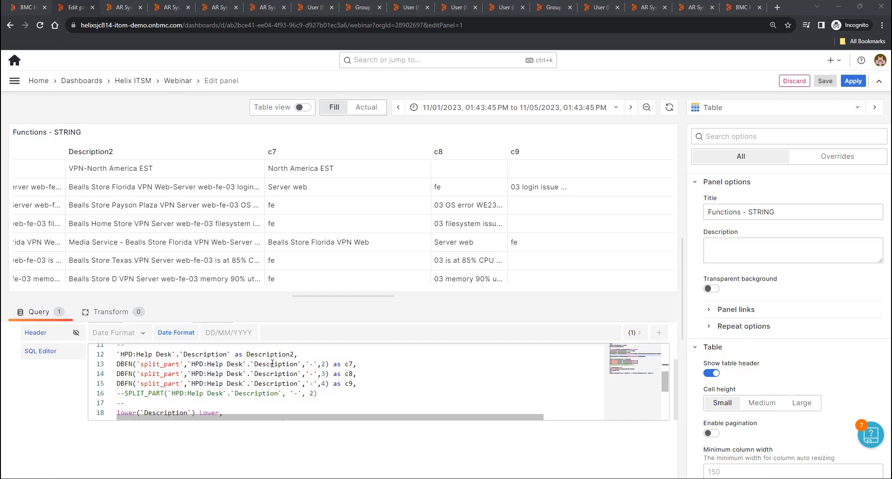
{"action": "double_click", "coordinate": [311, 364]}
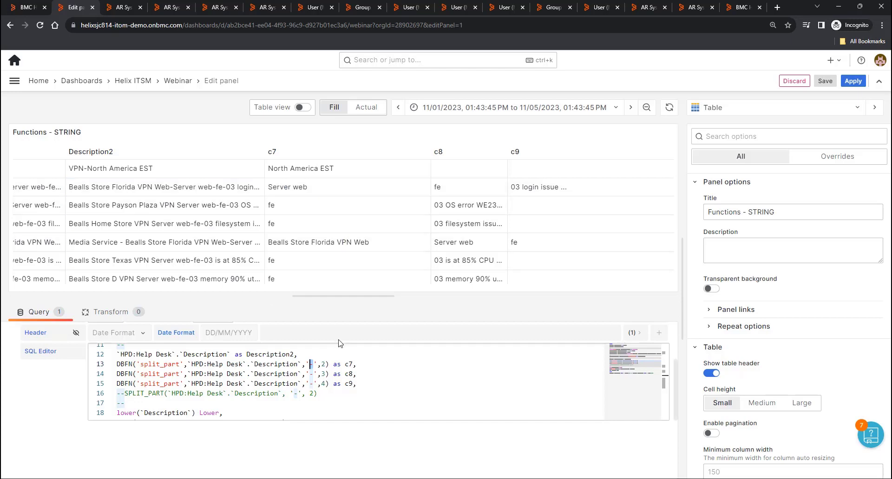
{"action": "left_click", "coordinate": [326, 364]}
{"action": "double_click", "coordinate": [324, 364]}
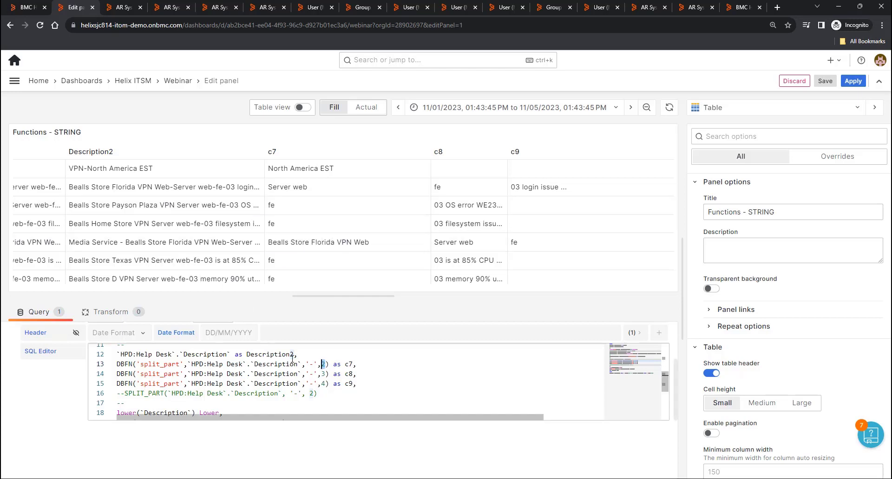
{"action": "left_click", "coordinate": [317, 364]}
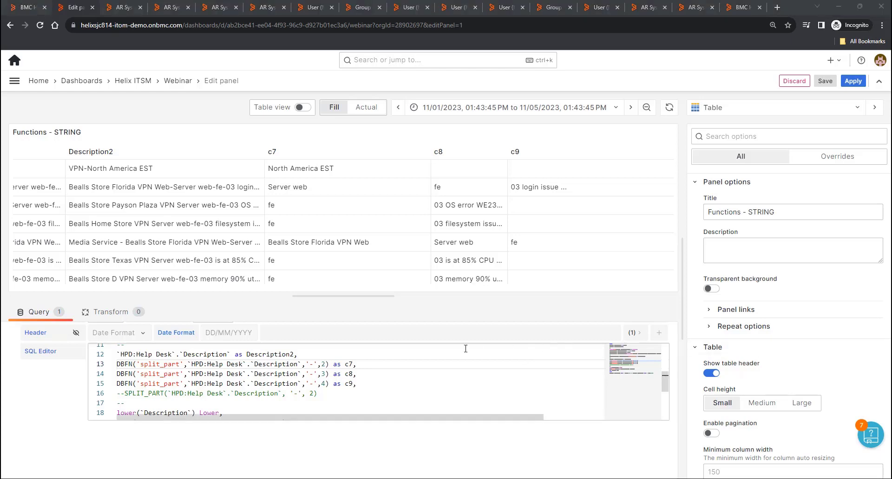
- Review the STRING panel's SQL, then apply the edit to return to the Webinar dashboard
{"action": "scroll", "coordinate": [389, 373], "scroll_direction": "down", "scroll_amount": 1}
{"action": "scroll", "coordinate": [251, 374], "scroll_direction": "down", "scroll_amount": 1}
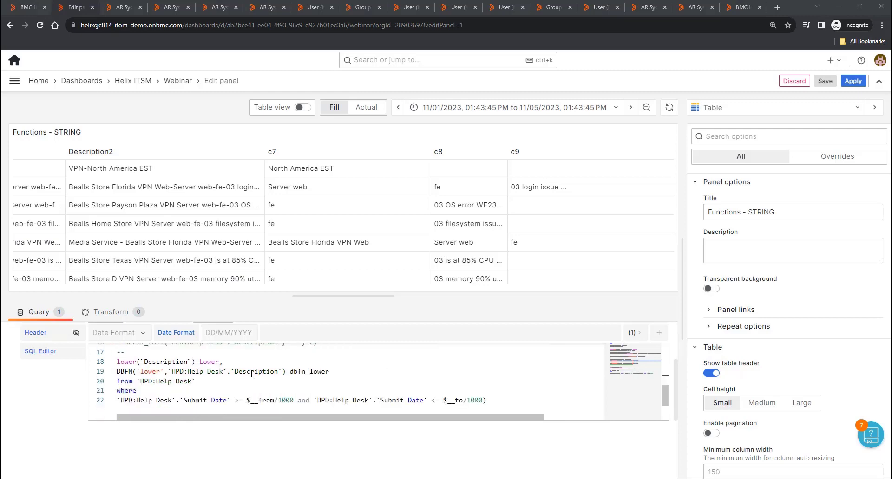
{"action": "scroll", "coordinate": [251, 374], "scroll_direction": "down", "scroll_amount": 1}
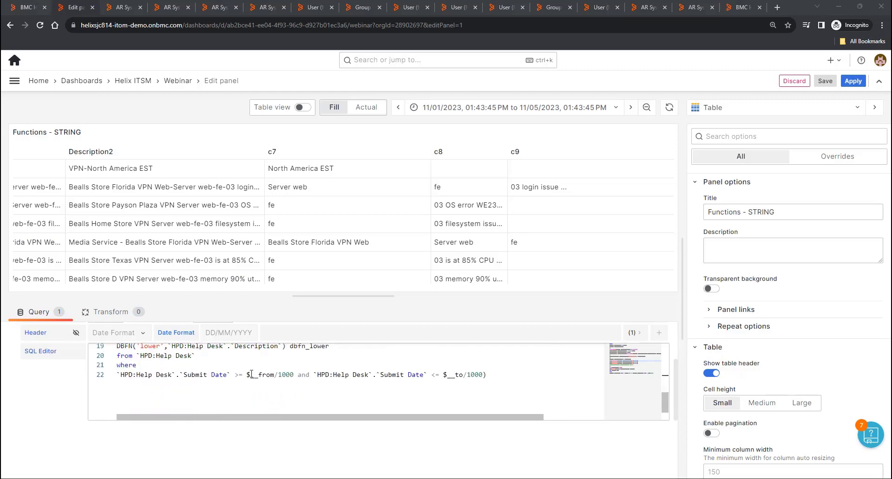
{"action": "scroll", "coordinate": [251, 374], "scroll_direction": "up", "scroll_amount": 3}
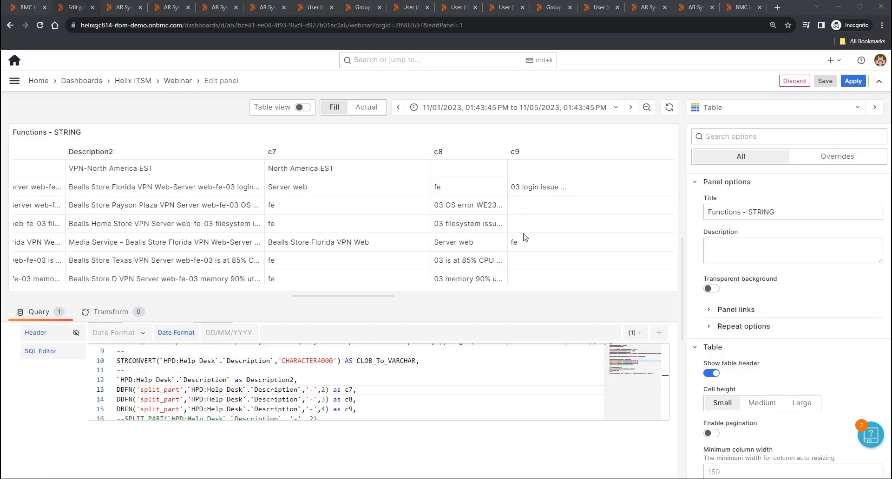
{"action": "left_click", "coordinate": [853, 81]}
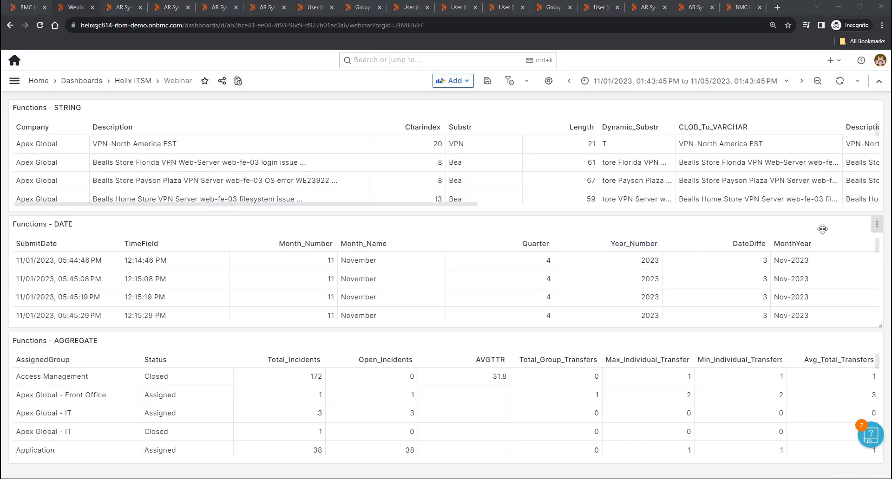
- Open the Functions - DATE panel for editing from its options menu
{"action": "left_click", "coordinate": [876, 225]}
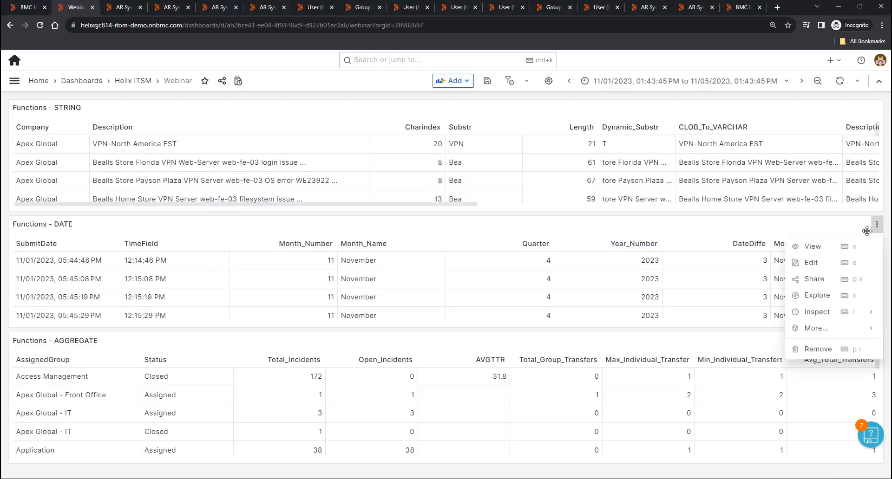
{"action": "left_click", "coordinate": [818, 263]}
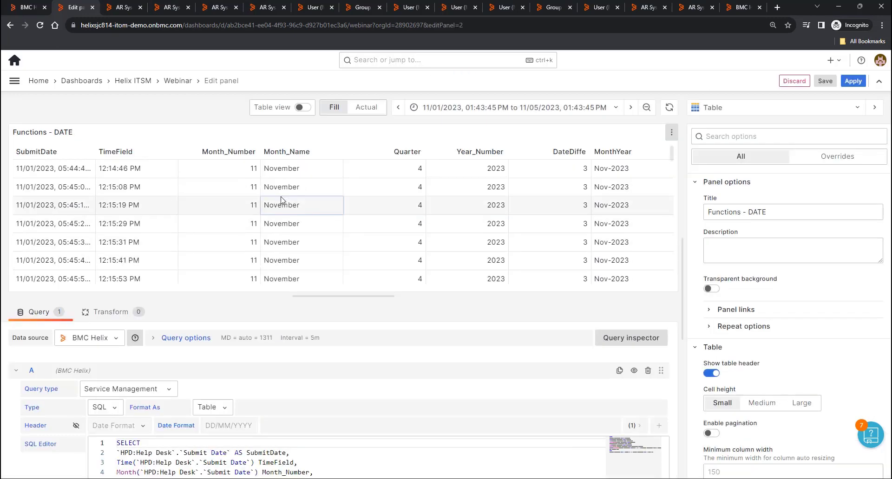
{"action": "scroll", "coordinate": [321, 446], "scroll_direction": "down", "scroll_amount": 3}
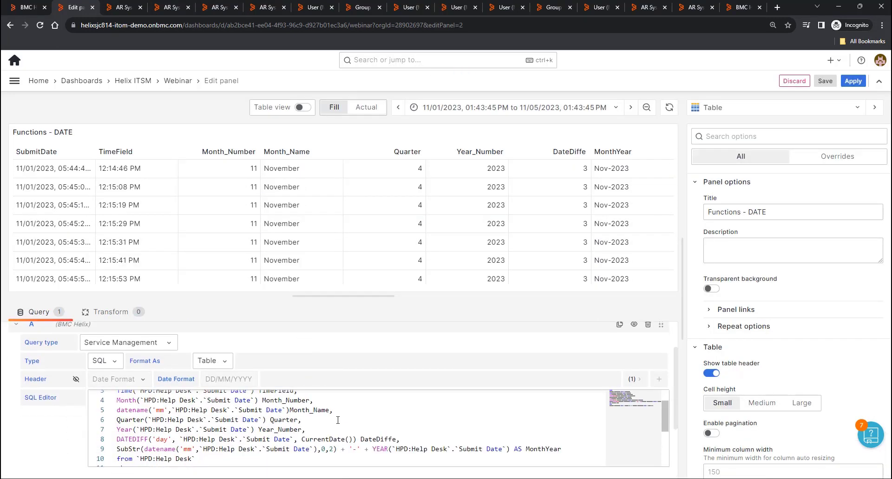
{"action": "scroll", "coordinate": [332, 420], "scroll_direction": "up", "scroll_amount": 1}
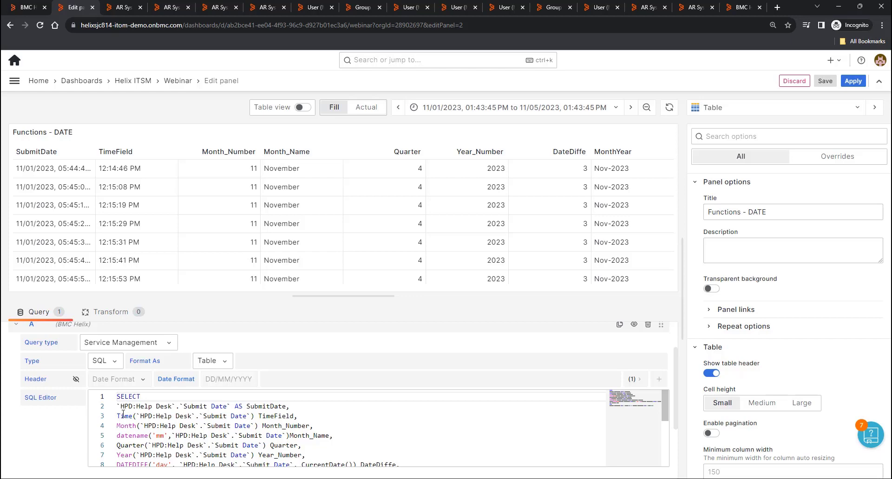
- Highlight the Time function, the Month line and the datename 'mm' argument in the SQL
{"action": "left_click_drag", "start_coordinate": [117, 416], "coordinate": [145, 416]}
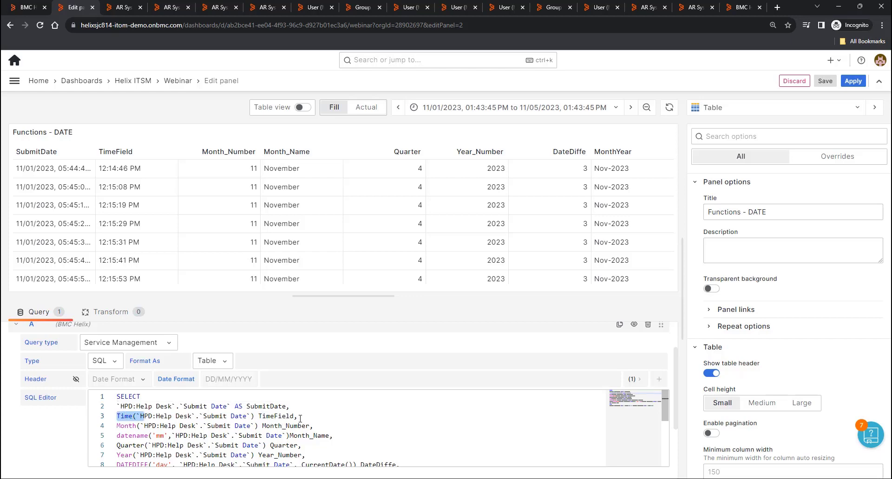
{"action": "left_click", "coordinate": [146, 426]}
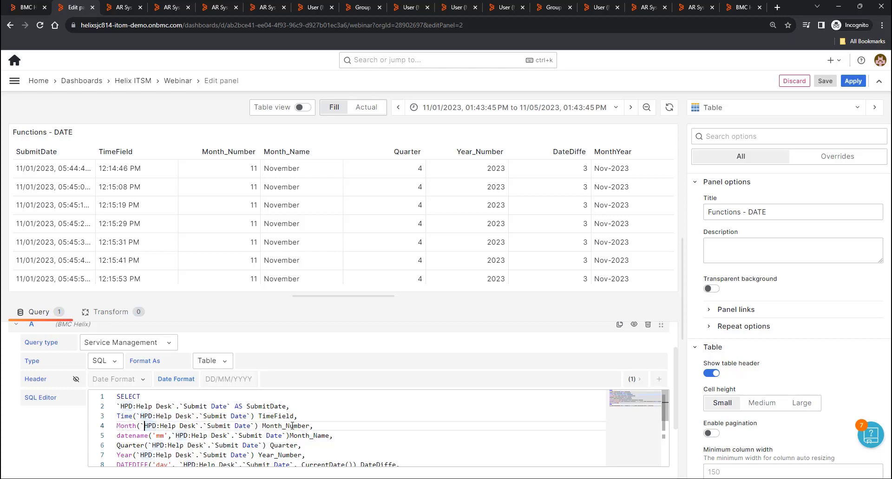
{"action": "double_click", "coordinate": [160, 436]}
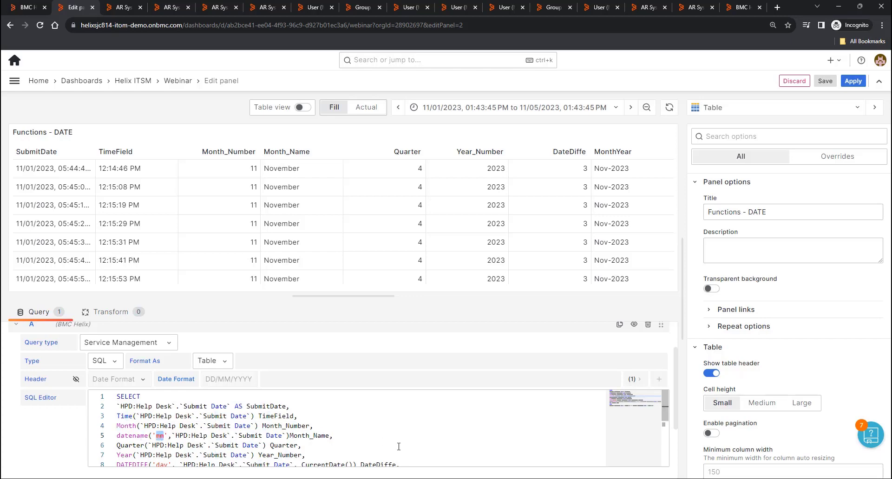
{"action": "scroll", "coordinate": [289, 416], "scroll_direction": "down", "scroll_amount": 1}
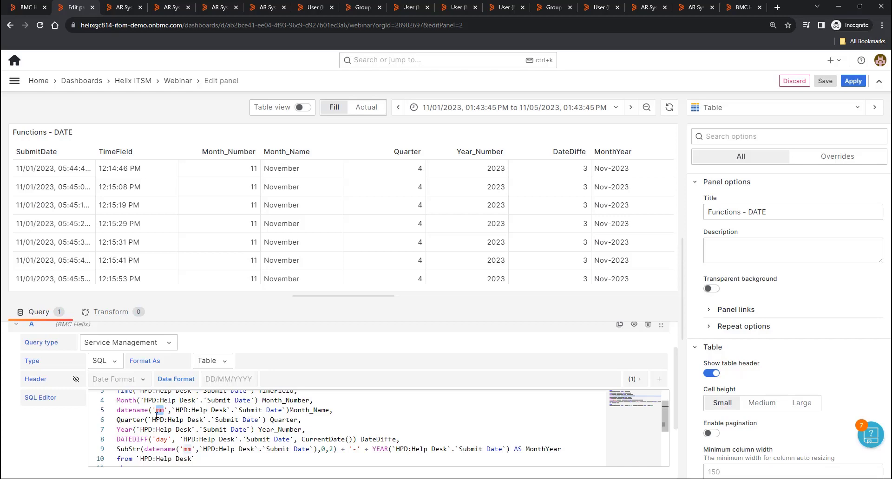
{"action": "scroll", "coordinate": [156, 418], "scroll_direction": "down", "scroll_amount": 1}
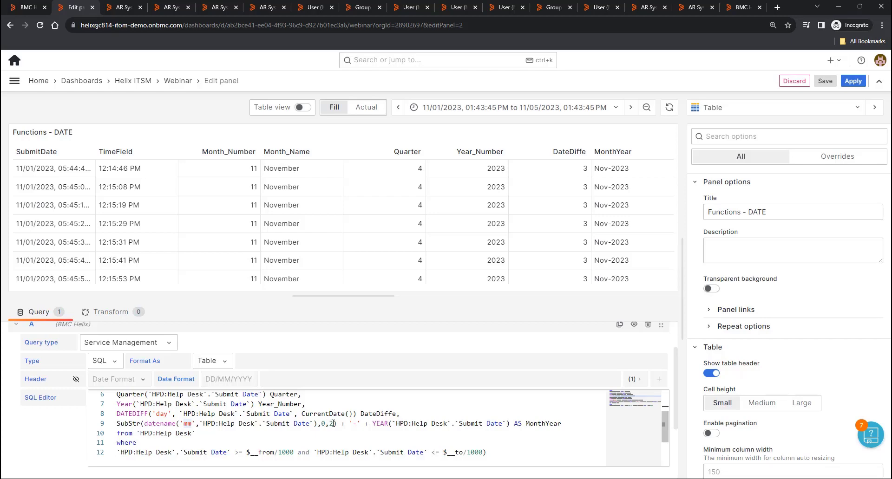
- Insert '-' between the quotes on line 9 so MonthYear reads Nov-2023, and apply the query
{"action": "type", "text": "-"}
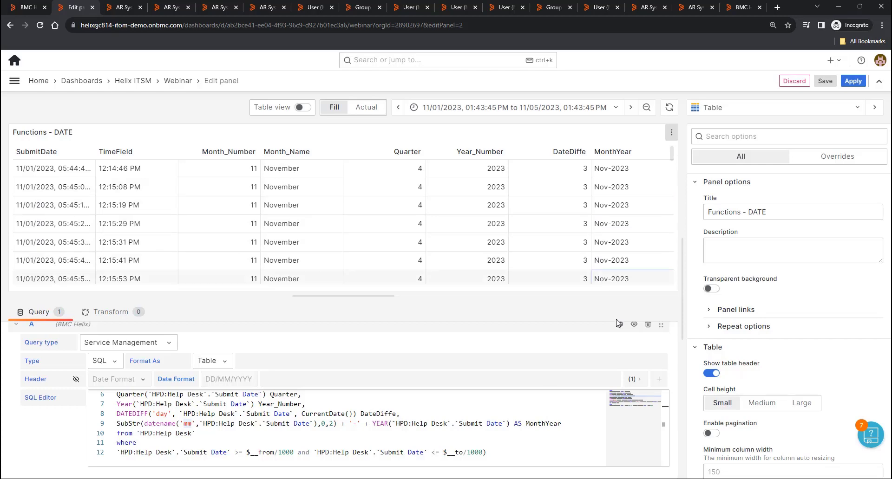
{"action": "scroll", "coordinate": [389, 381], "scroll_direction": "down", "scroll_amount": 3}
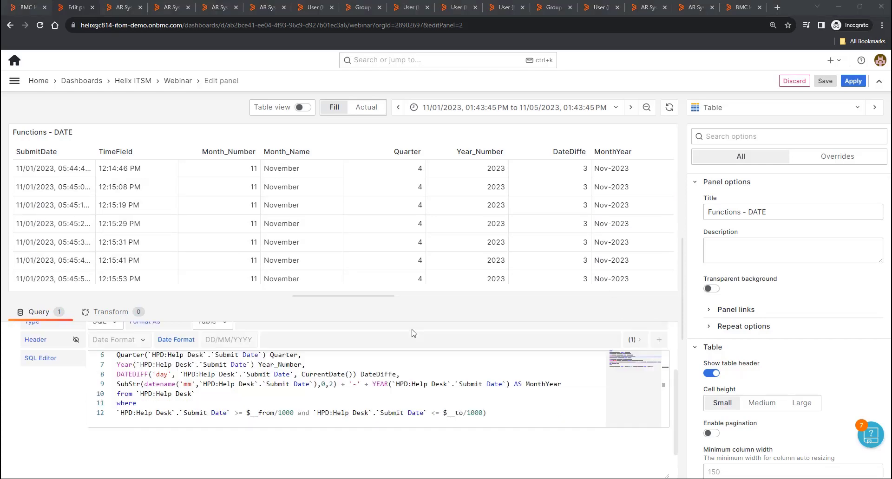
{"action": "scroll", "coordinate": [389, 381], "scroll_direction": "up", "scroll_amount": 2}
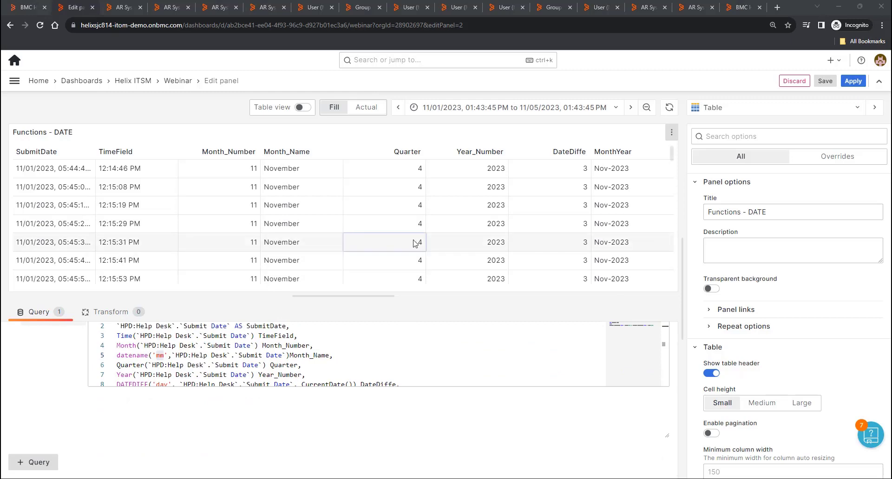
{"action": "left_click", "coordinate": [853, 81]}
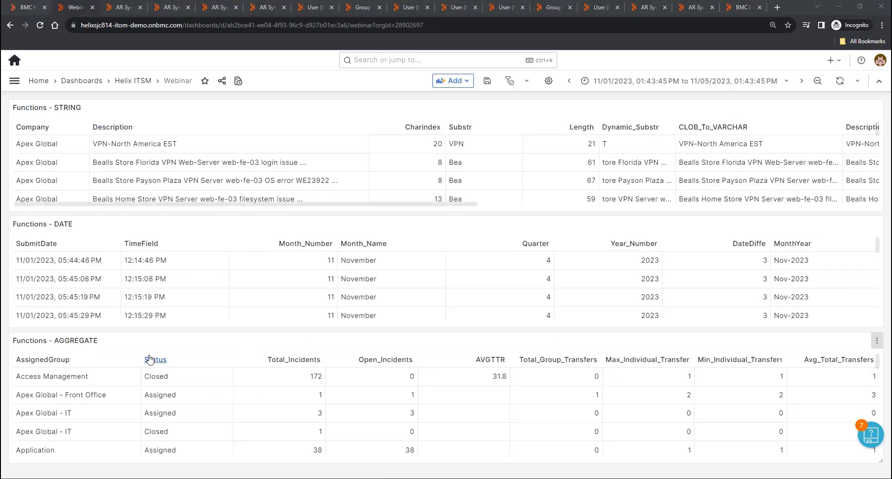
{"action": "left_click", "coordinate": [878, 344]}
{"action": "left_click", "coordinate": [817, 376]}
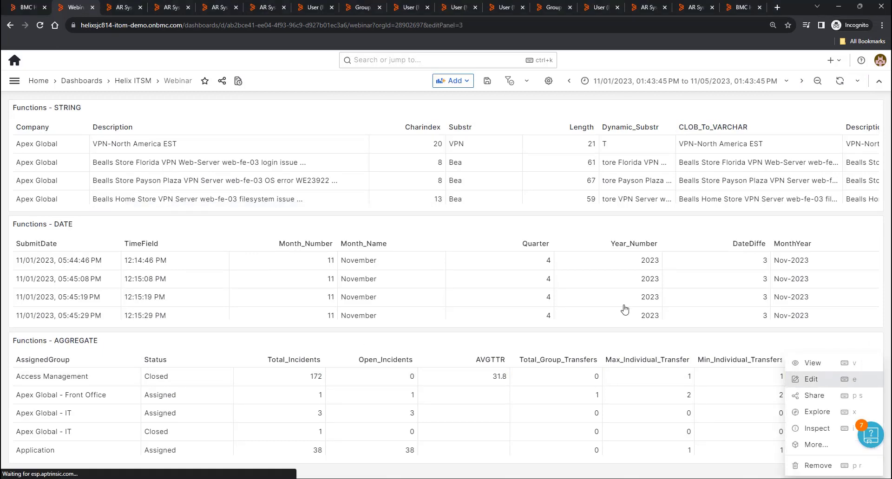
{"action": "scroll", "coordinate": [410, 395], "scroll_direction": "down", "scroll_amount": 3}
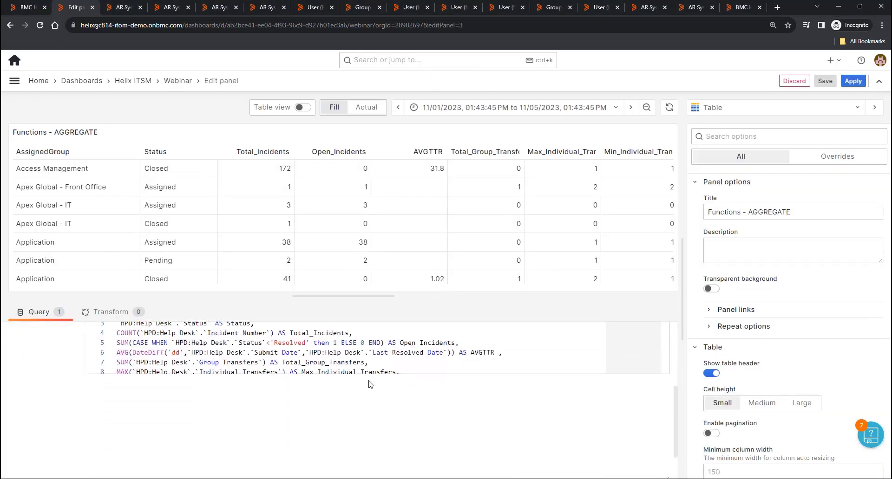
{"action": "scroll", "coordinate": [432, 359], "scroll_direction": "up", "scroll_amount": 2}
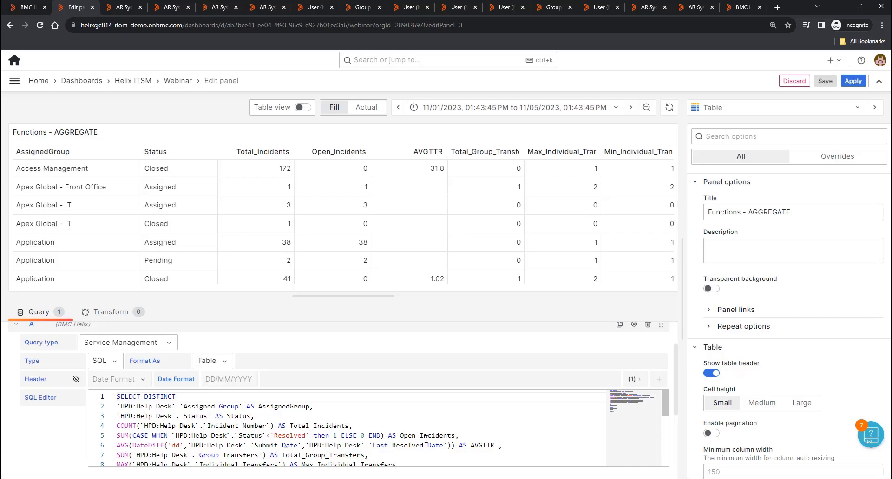
{"action": "scroll", "coordinate": [447, 443], "scroll_direction": "down", "scroll_amount": 1}
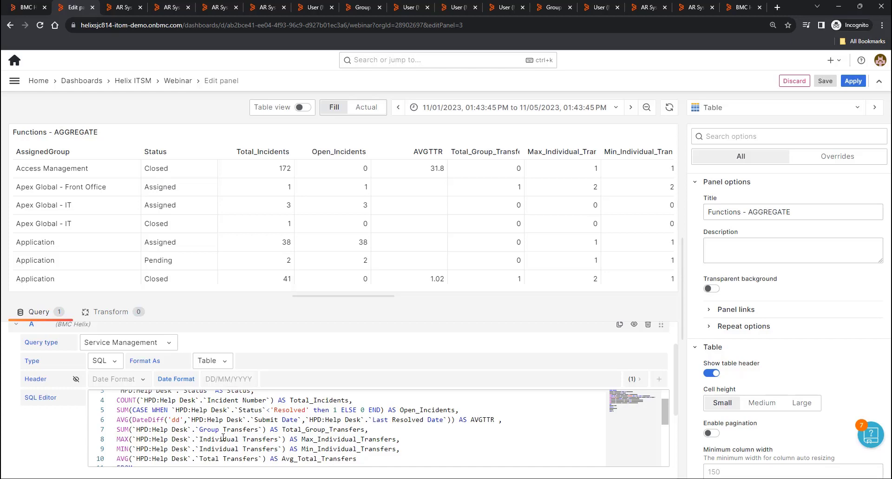
{"action": "scroll", "coordinate": [223, 437], "scroll_direction": "down", "scroll_amount": 1}
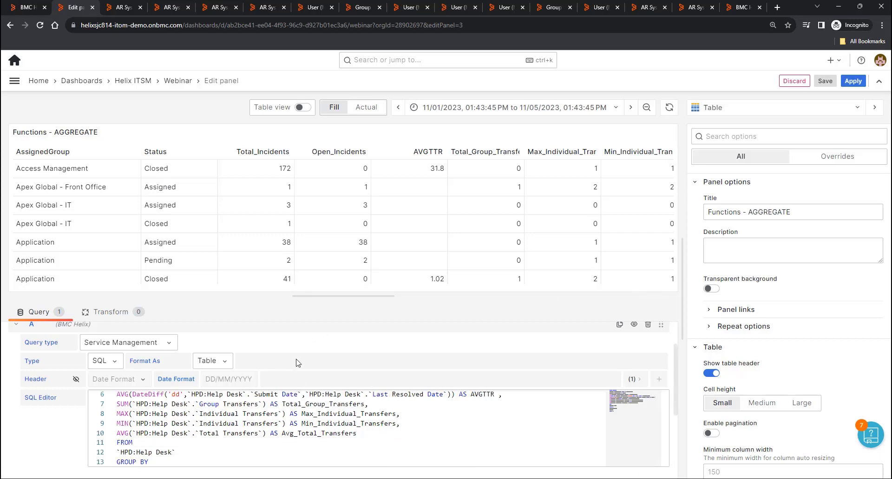
{"action": "left_click", "coordinate": [852, 81]}
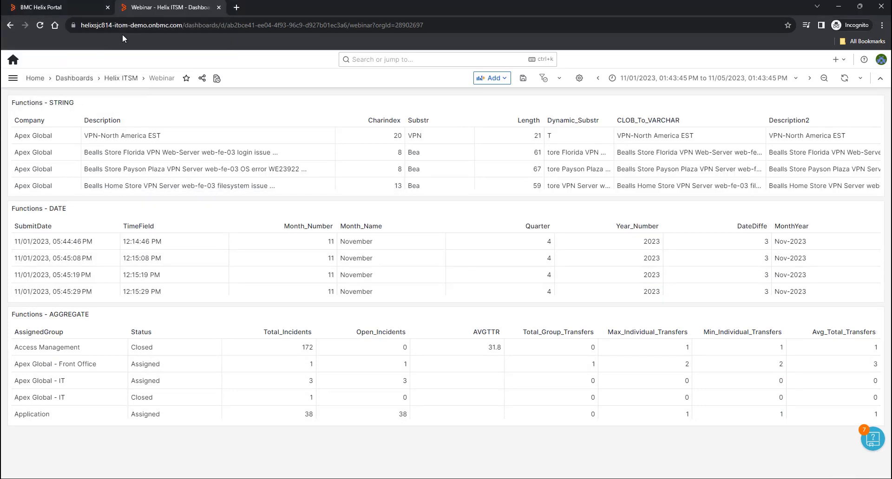
- Open the Webinar - INC dashboard from Home and edit its heatmap panel
{"action": "left_click", "coordinate": [36, 78]}
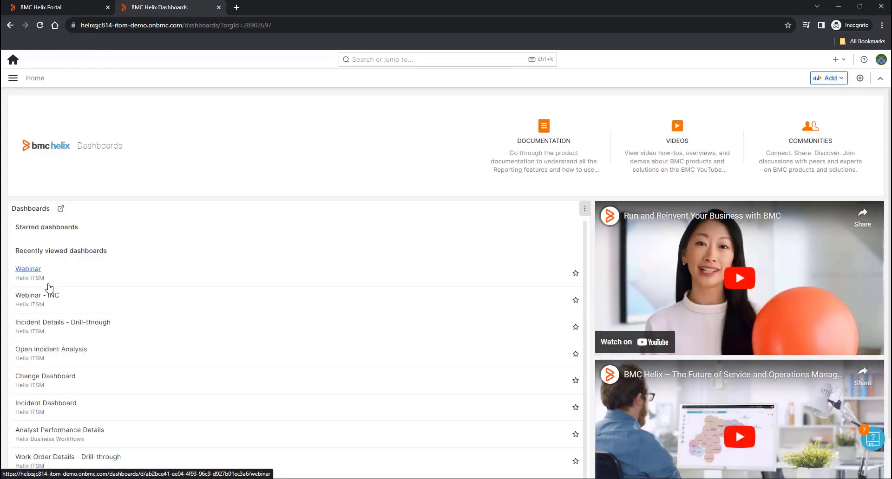
{"action": "left_click", "coordinate": [35, 297]}
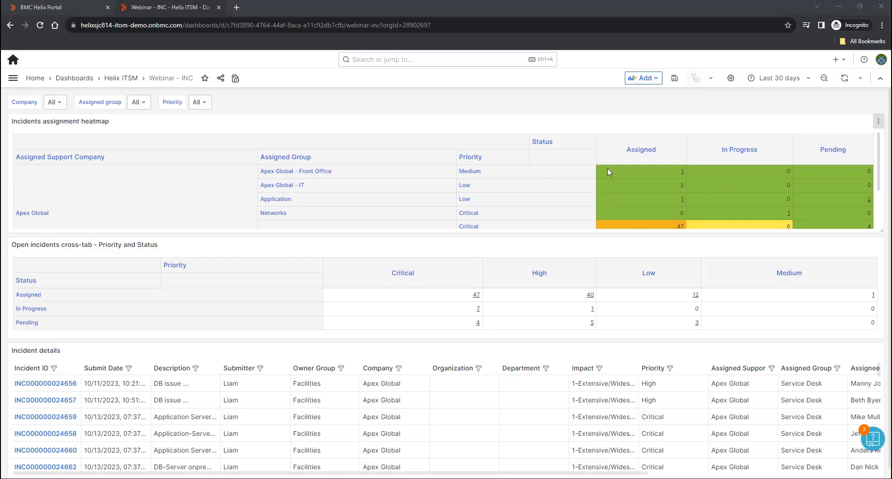
{"action": "left_click", "coordinate": [878, 121]}
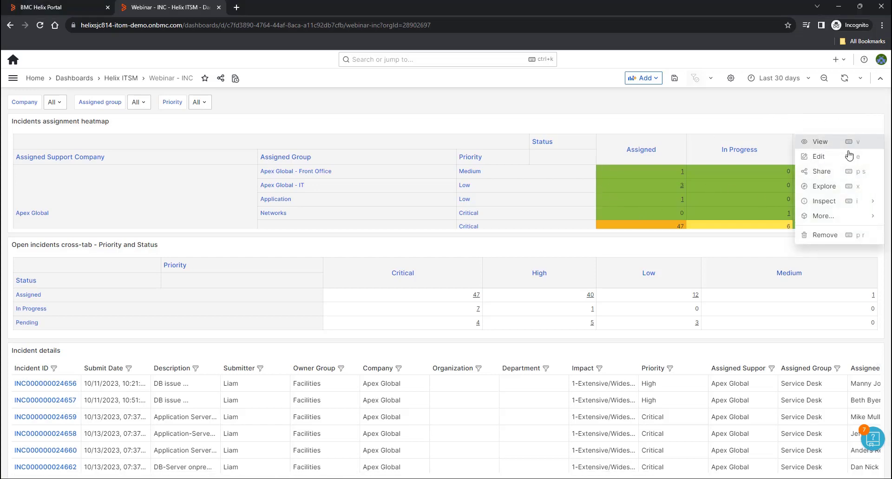
{"action": "left_click", "coordinate": [818, 157]}
- Inspect the base dashboards part of the View Incident Details link URL, then cancel and discard the panel edits
{"action": "scroll", "coordinate": [799, 321], "scroll_direction": "down", "scroll_amount": 5}
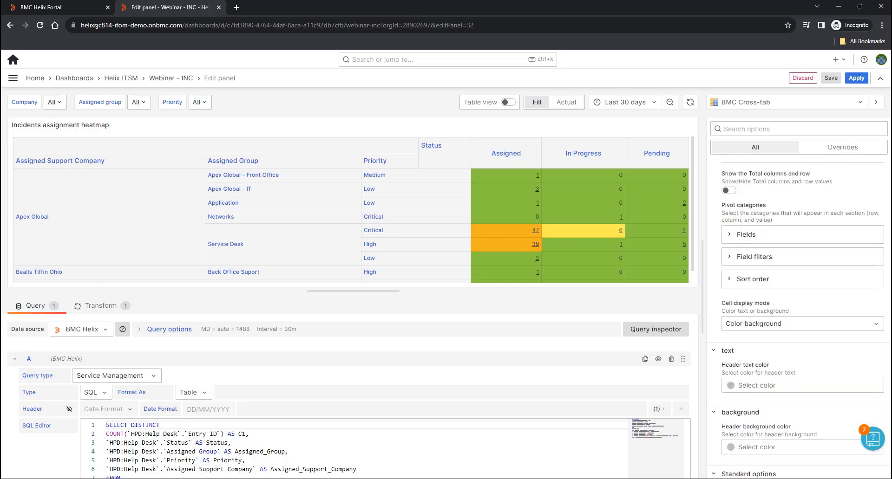
{"action": "scroll", "coordinate": [808, 303], "scroll_direction": "down", "scroll_amount": 10}
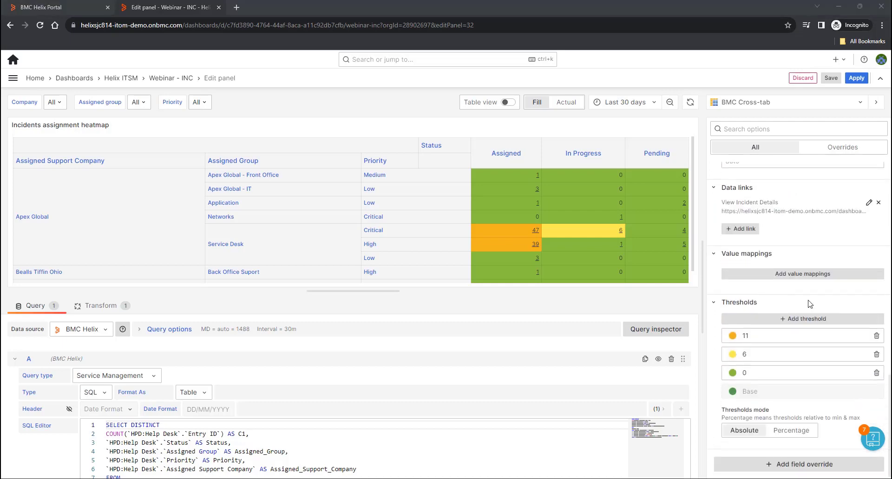
{"action": "left_click", "coordinate": [868, 203]}
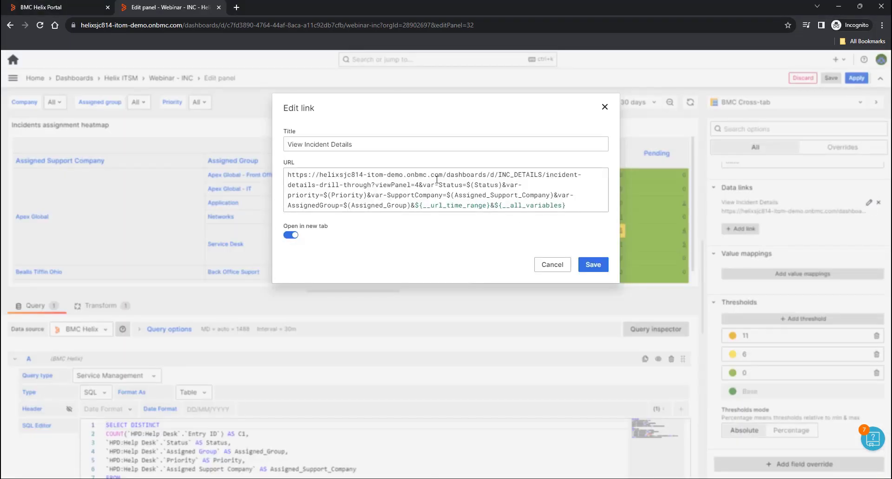
{"action": "left_click_drag", "start_coordinate": [490, 174], "coordinate": [279, 175]}
{"action": "left_click", "coordinate": [561, 269]}
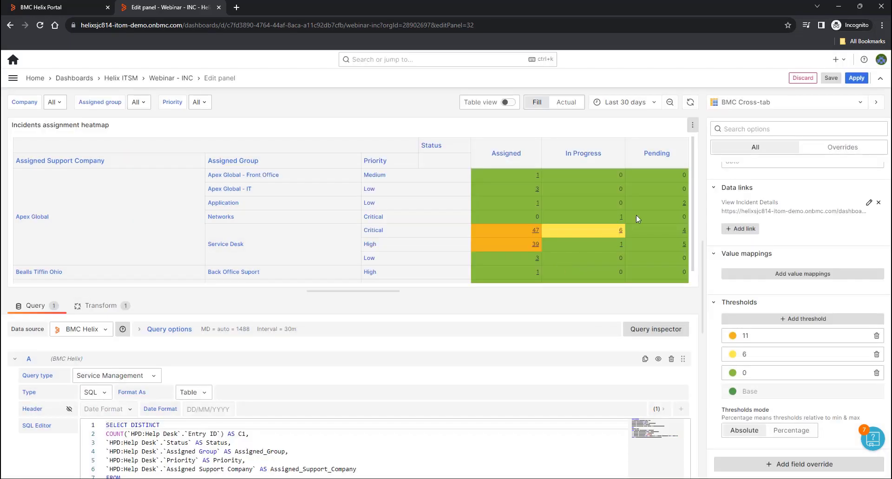
{"action": "left_click", "coordinate": [809, 78]}
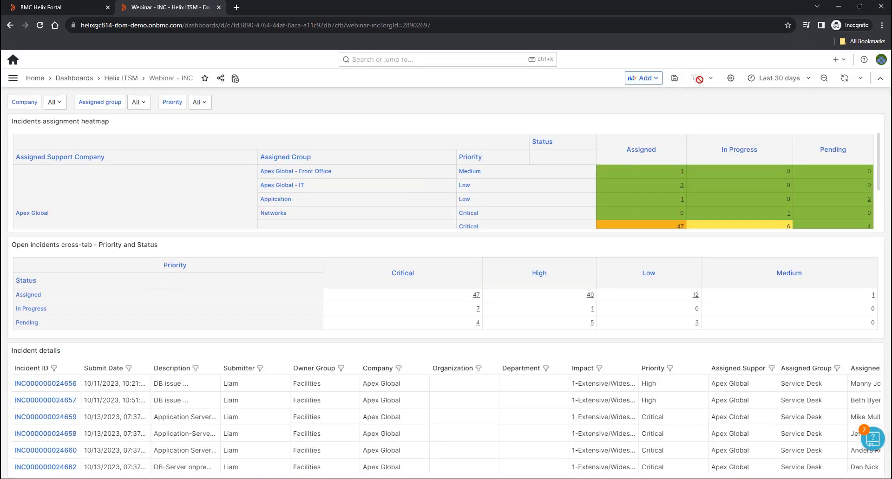
{"action": "left_click", "coordinate": [730, 78]}
- Add a constant variable urlprefix whose value is the pasted dashboards base URL
{"action": "left_click", "coordinate": [41, 177]}
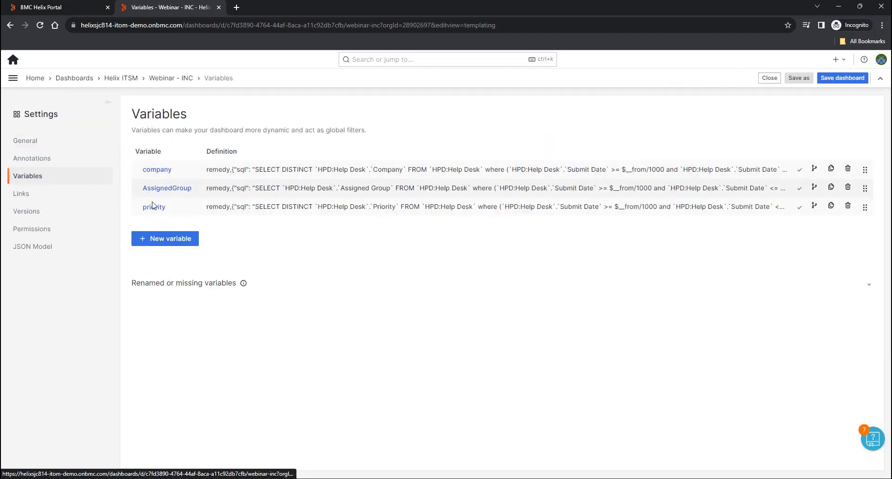
{"action": "left_click", "coordinate": [181, 239]}
{"action": "left_click", "coordinate": [204, 145]}
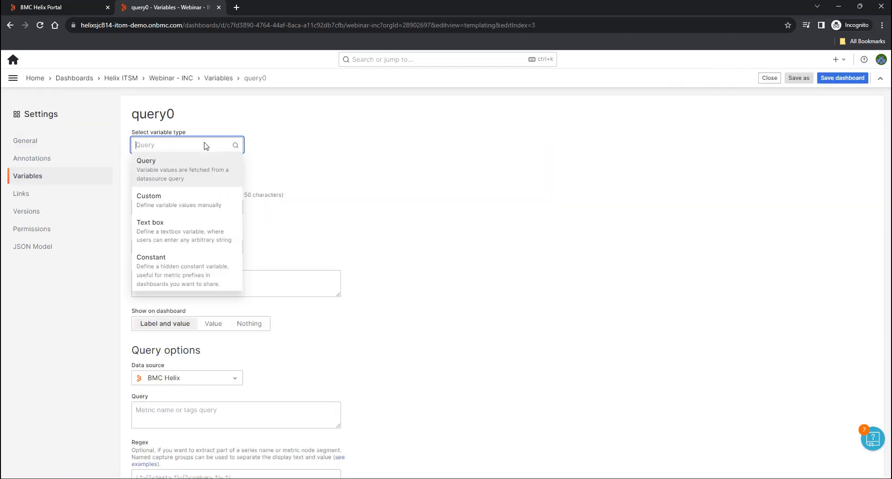
{"action": "left_click", "coordinate": [139, 256]}
{"action": "left_click", "coordinate": [153, 208]}
{"action": "double_click", "coordinate": [153, 210]}
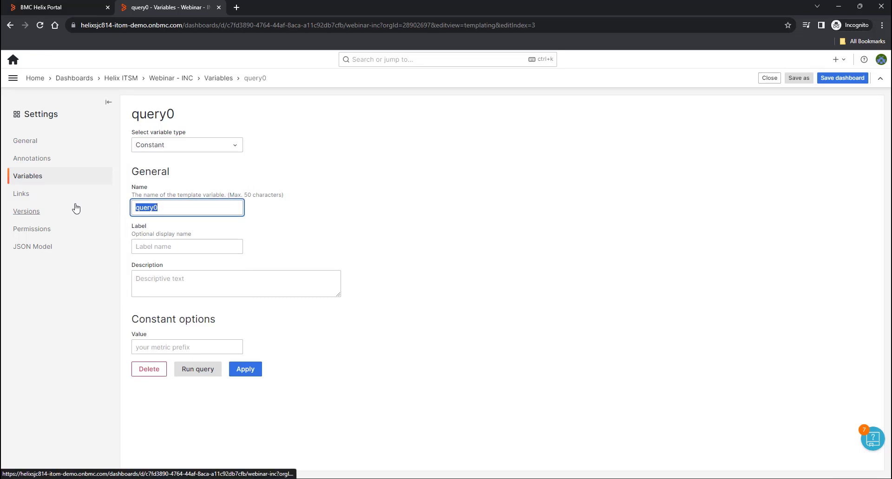
{"action": "type", "text": "url"}
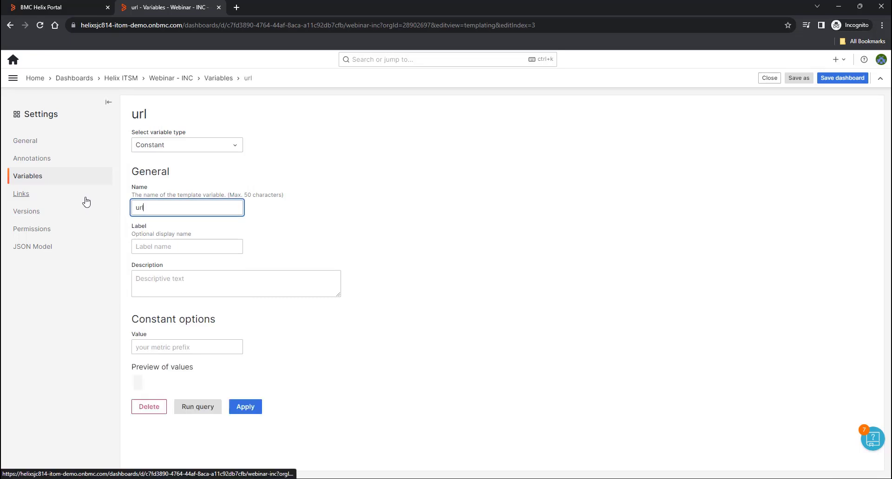
{"action": "type", "text": "prefix"}
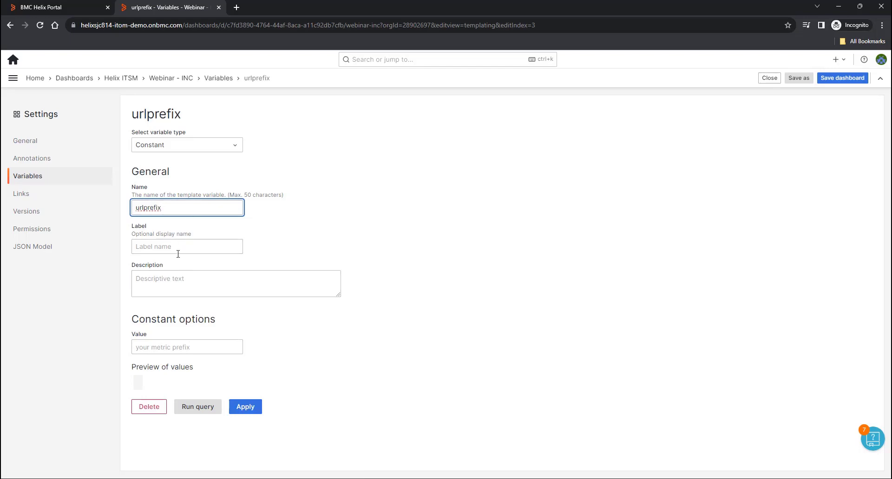
{"action": "left_click", "coordinate": [167, 352]}
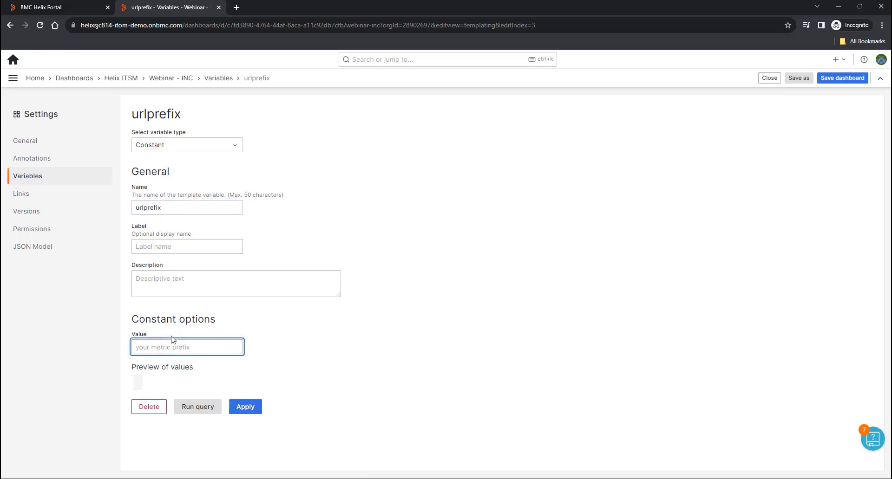
{"action": "key", "text": "ctrl+v"}
{"action": "left_click", "coordinate": [244, 407]}
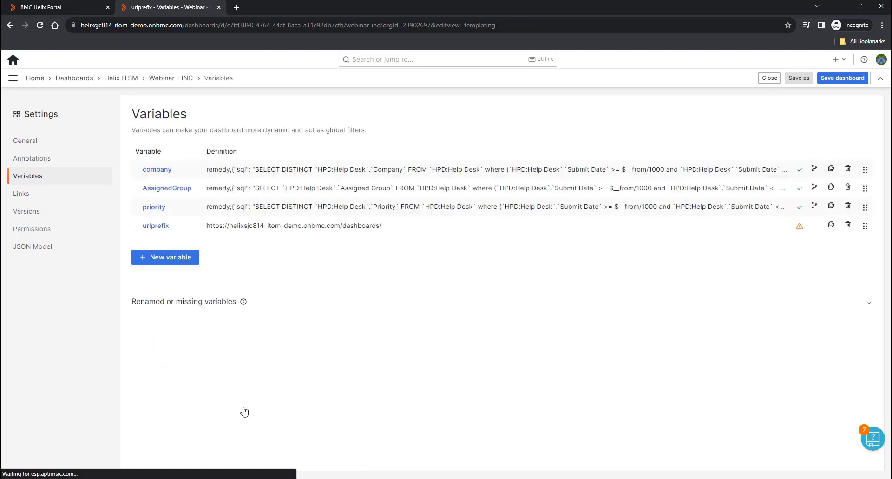
- Save the Webinar - INC dashboard and return to it
{"action": "left_click", "coordinate": [842, 78]}
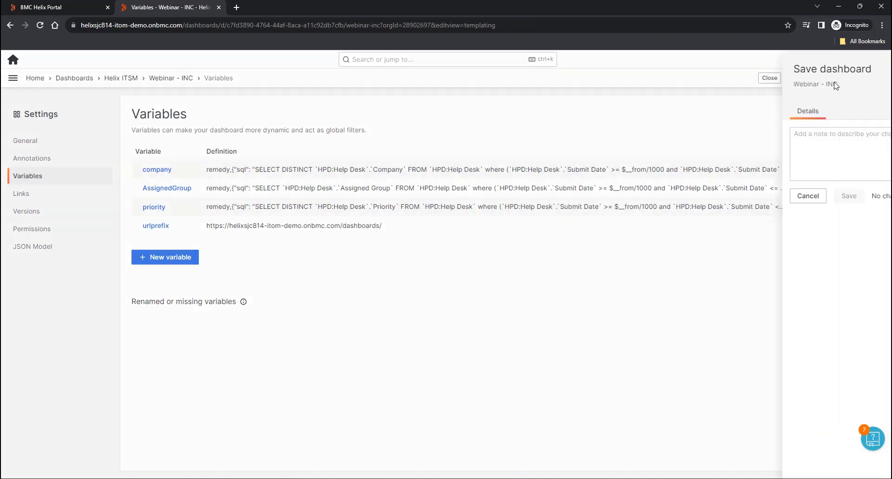
{"action": "left_click", "coordinate": [600, 199]}
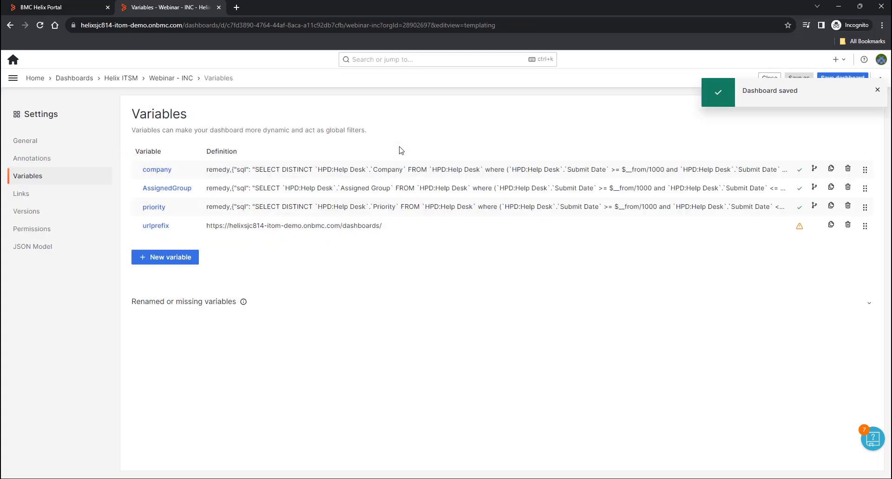
{"action": "left_click", "coordinate": [157, 79]}
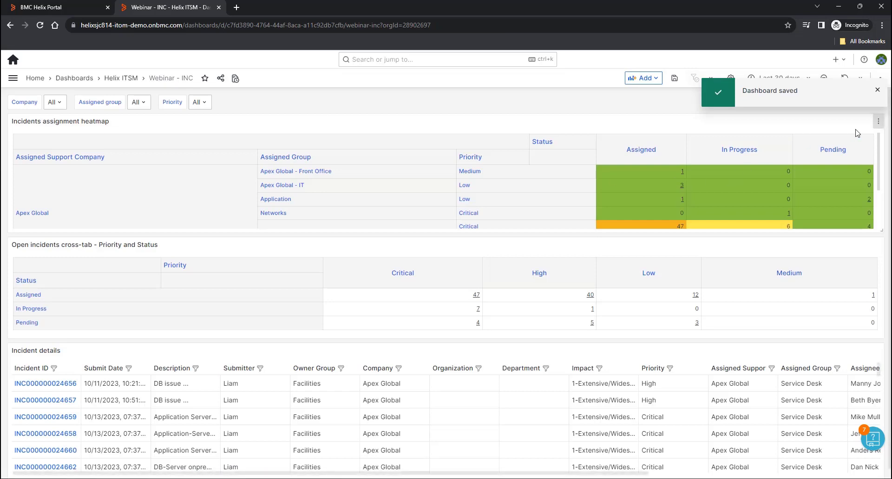
- Edit the heatmap's View Incident Details link and delete the hard-coded server address
{"action": "left_click", "coordinate": [877, 125]}
{"action": "left_click", "coordinate": [821, 158]}
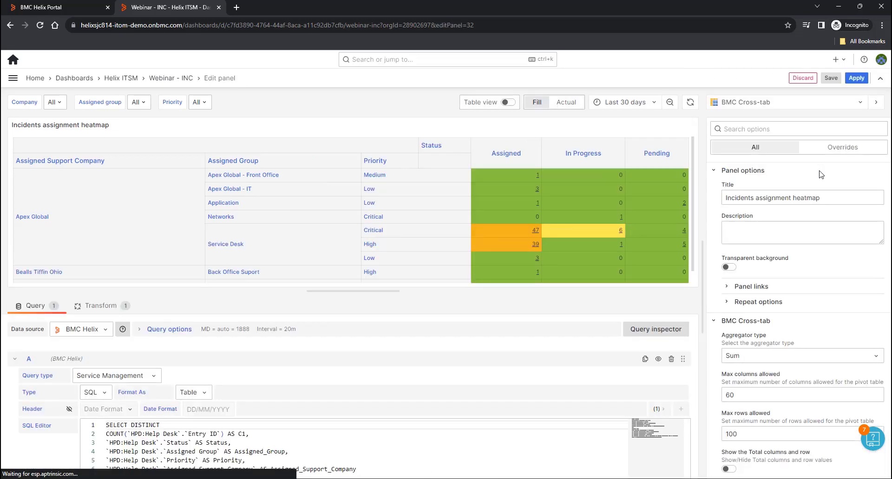
{"action": "scroll", "coordinate": [849, 278], "scroll_direction": "down", "scroll_amount": 10}
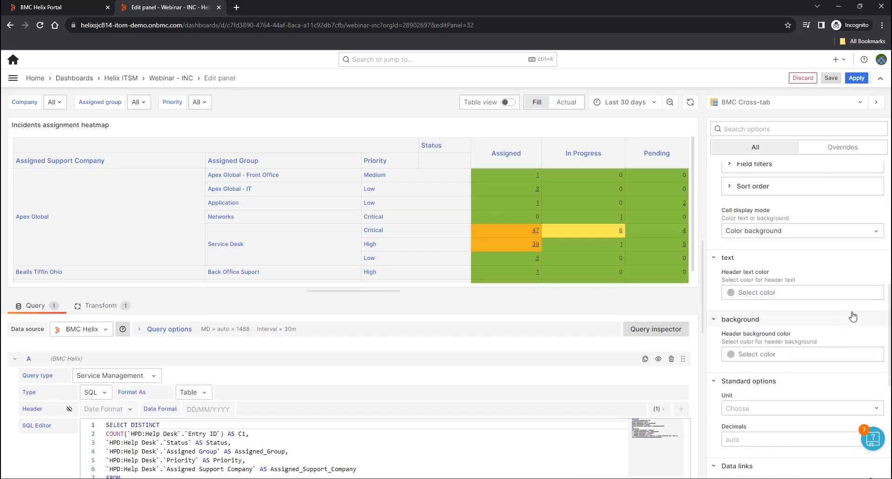
{"action": "scroll", "coordinate": [854, 316], "scroll_direction": "down", "scroll_amount": 2}
{"action": "left_click", "coordinate": [868, 296]}
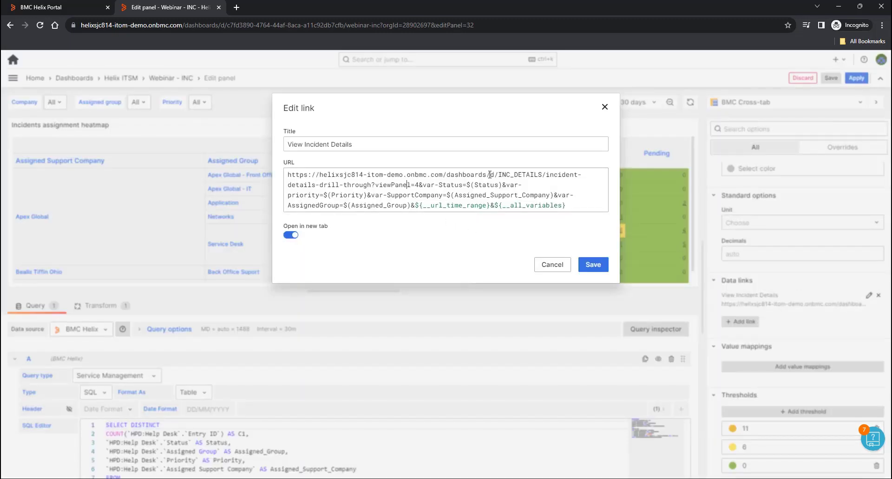
{"action": "left_click_drag", "start_coordinate": [490, 175], "coordinate": [261, 172]}
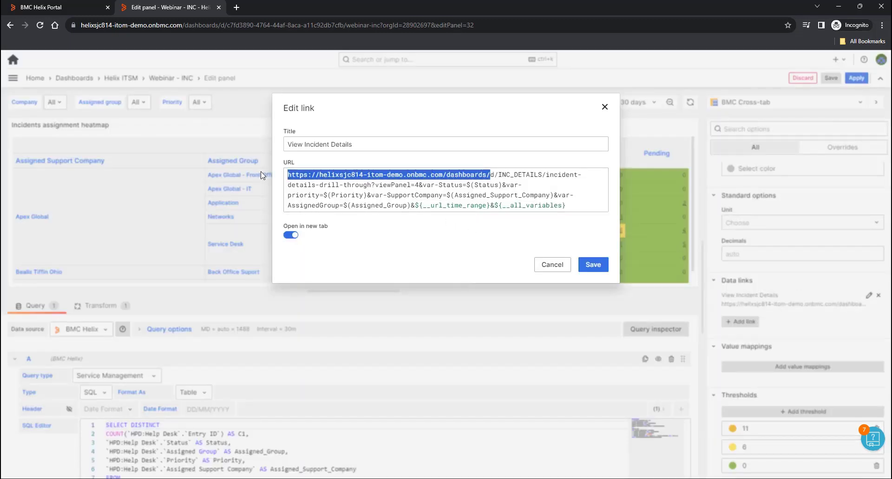
{"action": "key", "text": "BackSpace"}
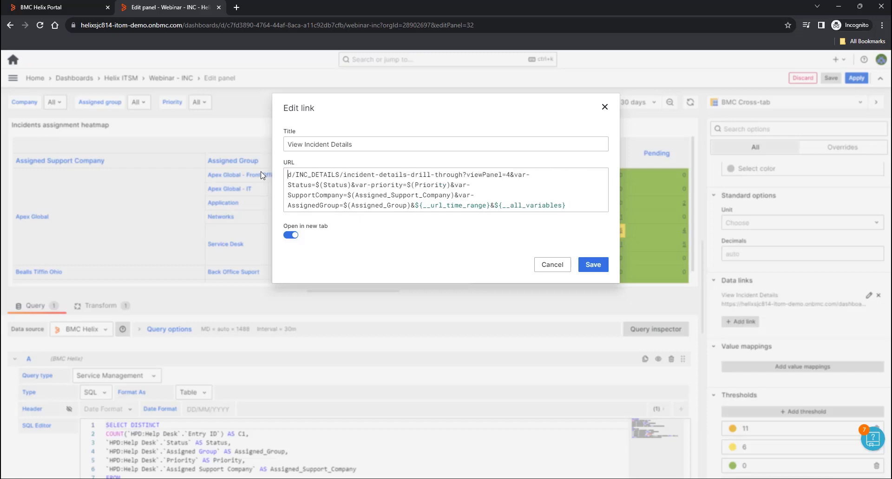
- Insert ${urlprefix} at the URL start without its :queryparam suffix, save the link and apply
{"action": "key", "text": "ctrl+space"}
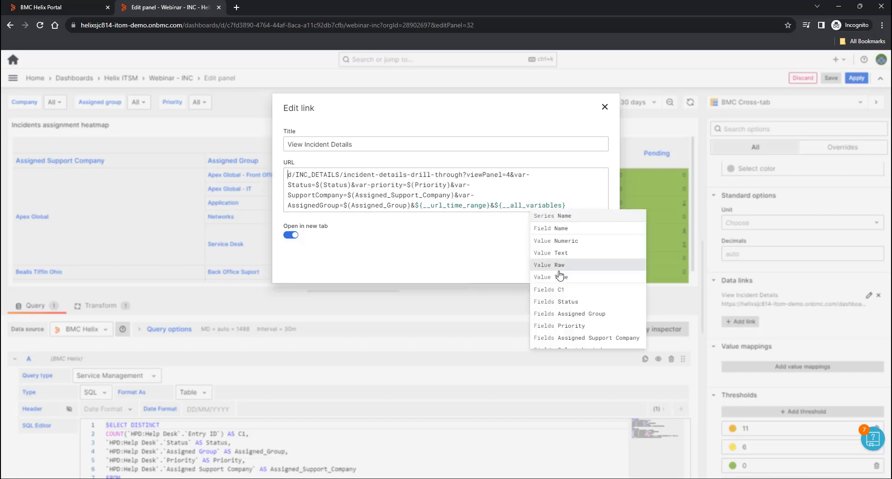
{"action": "scroll", "coordinate": [578, 274], "scroll_direction": "down", "scroll_amount": 5}
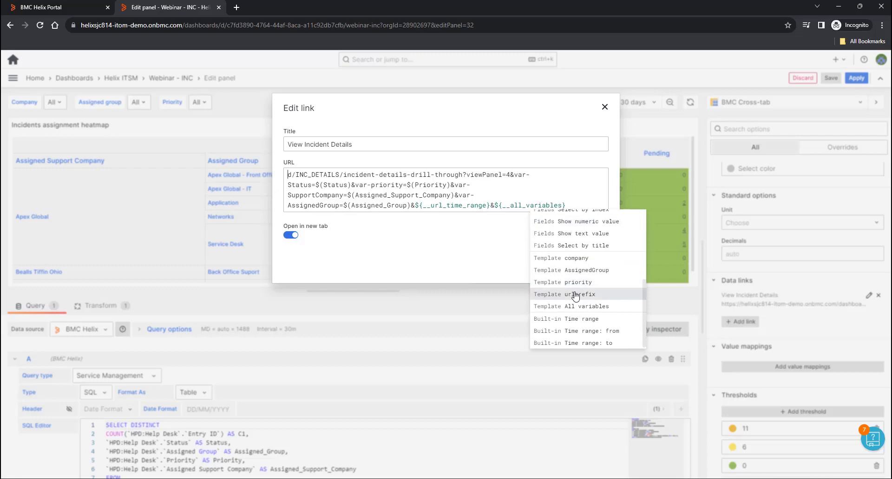
{"action": "left_click", "coordinate": [577, 293]}
{"action": "left_click_drag", "start_coordinate": [332, 174], "coordinate": [372, 173]}
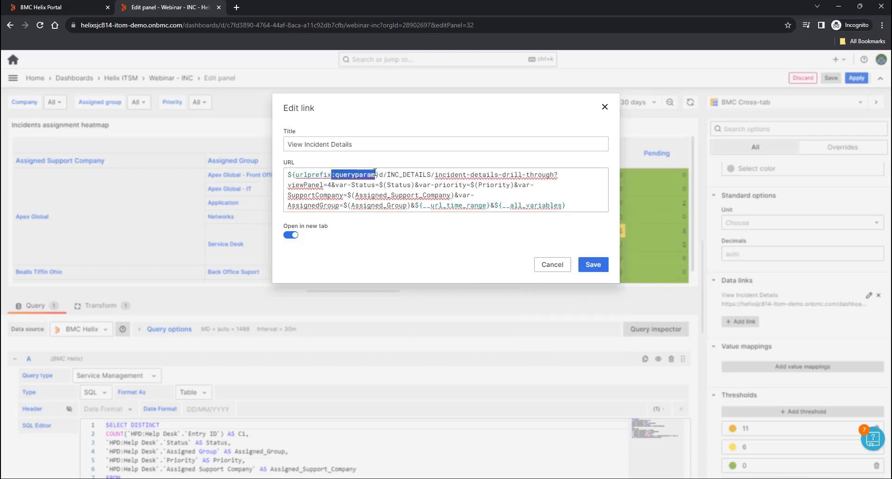
{"action": "key", "text": "BackSpace"}
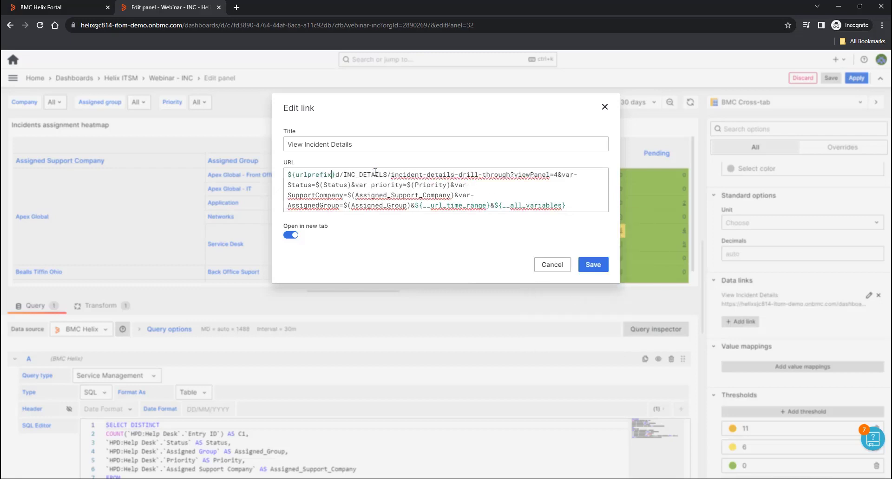
{"action": "left_click", "coordinate": [592, 264]}
{"action": "left_click", "coordinate": [854, 78]}
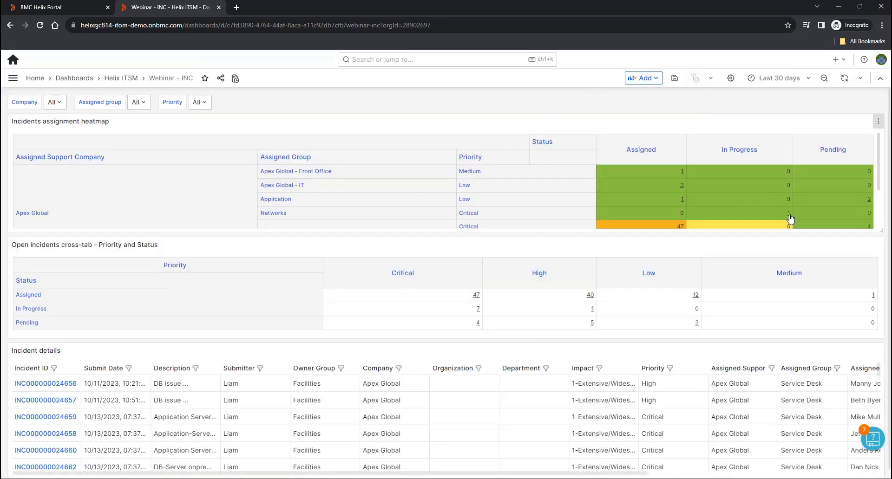
- Test the drill-through from the Networks Critical count, then close the drill-through tab
{"action": "left_click", "coordinate": [789, 216]}
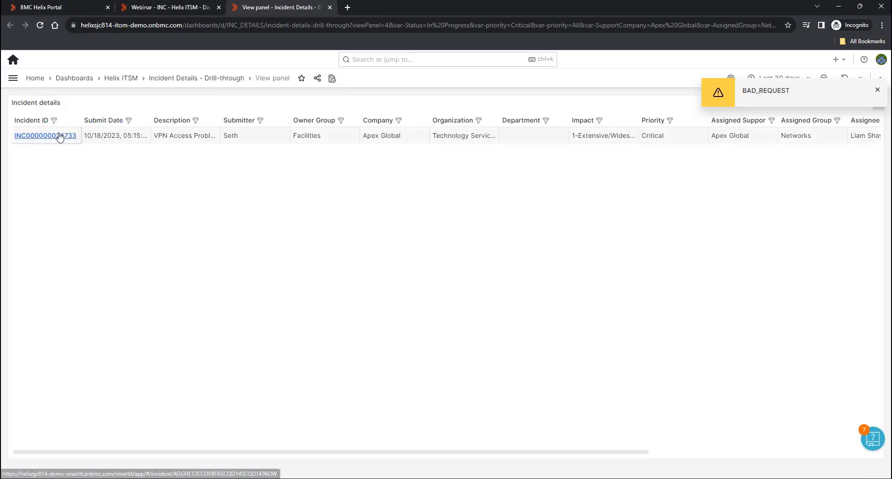
{"action": "left_click", "coordinate": [329, 7]}
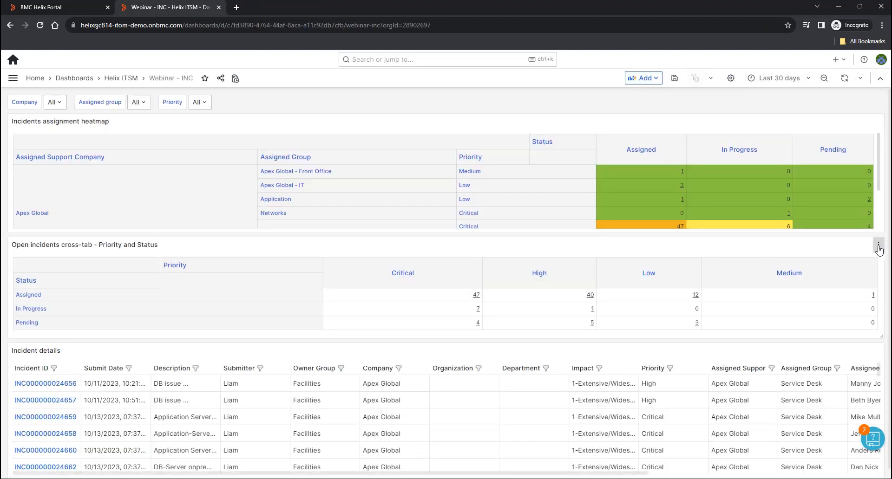
{"action": "left_click", "coordinate": [877, 245]}
- Edit the cross-tab's View Incident Details link and delete the hard-coded server address
{"action": "left_click", "coordinate": [819, 280]}
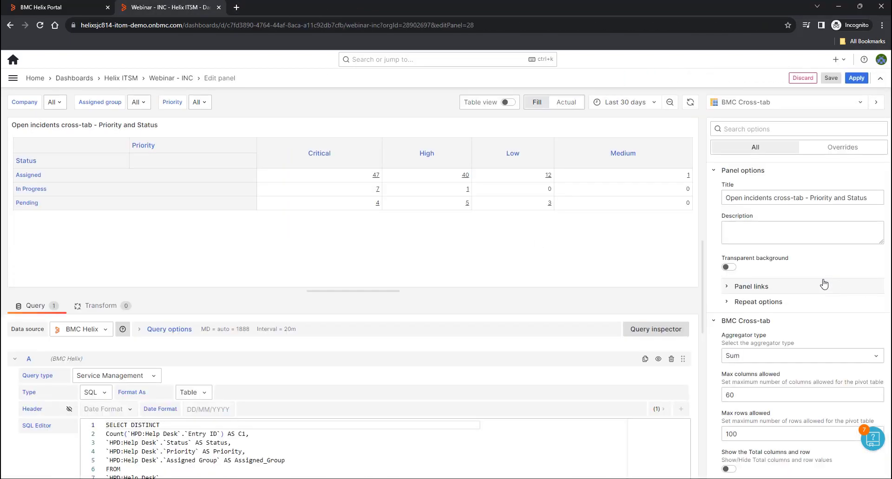
{"action": "scroll", "coordinate": [807, 337], "scroll_direction": "down", "scroll_amount": 10}
{"action": "scroll", "coordinate": [806, 337], "scroll_direction": "down", "scroll_amount": 3}
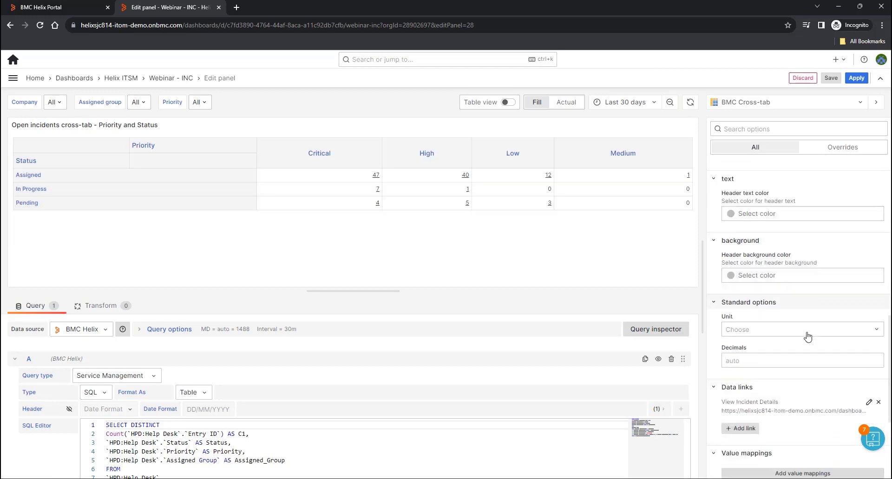
{"action": "left_click", "coordinate": [868, 297]}
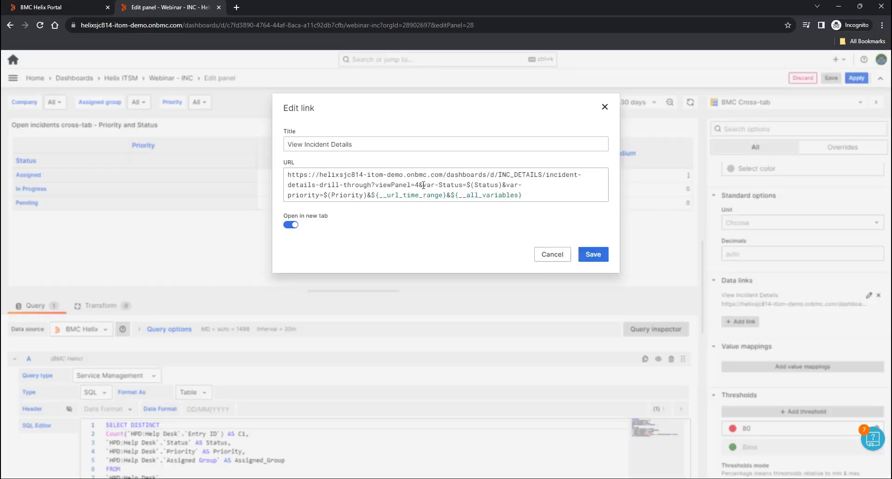
{"action": "left_click_drag", "start_coordinate": [490, 174], "coordinate": [280, 179]}
{"action": "key", "text": "BackSpace"}
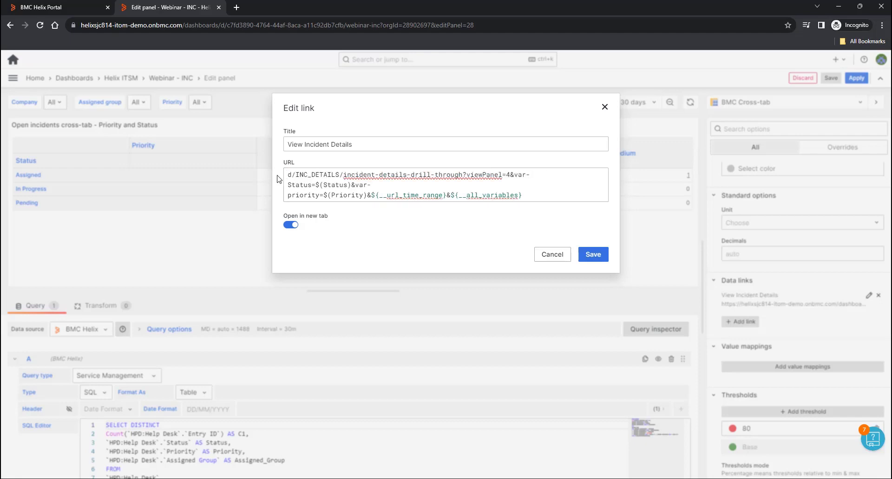
- Insert ${urlprefix} without its :queryparam suffix, save the link and apply the panel
{"action": "scroll", "coordinate": [538, 293], "scroll_direction": "down", "scroll_amount": 2}
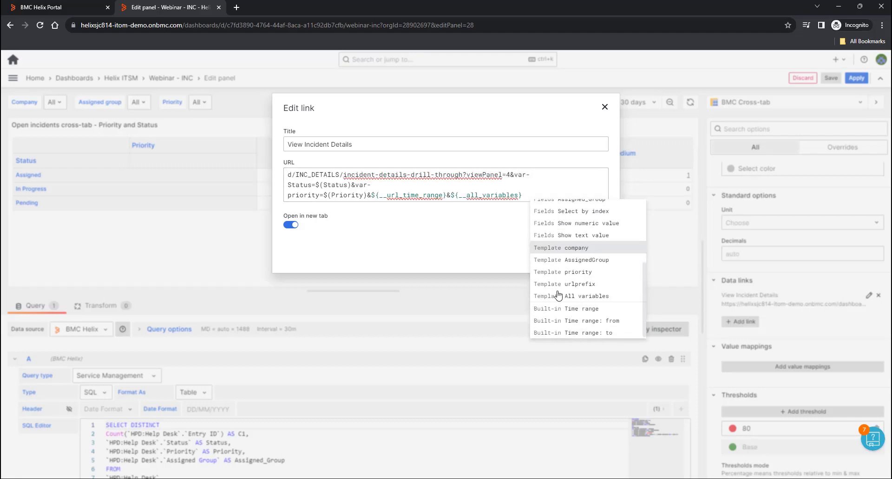
{"action": "left_click", "coordinate": [558, 281]}
{"action": "left_click_drag", "start_coordinate": [334, 174], "coordinate": [376, 173]}
{"action": "key", "text": "BackSpace"}
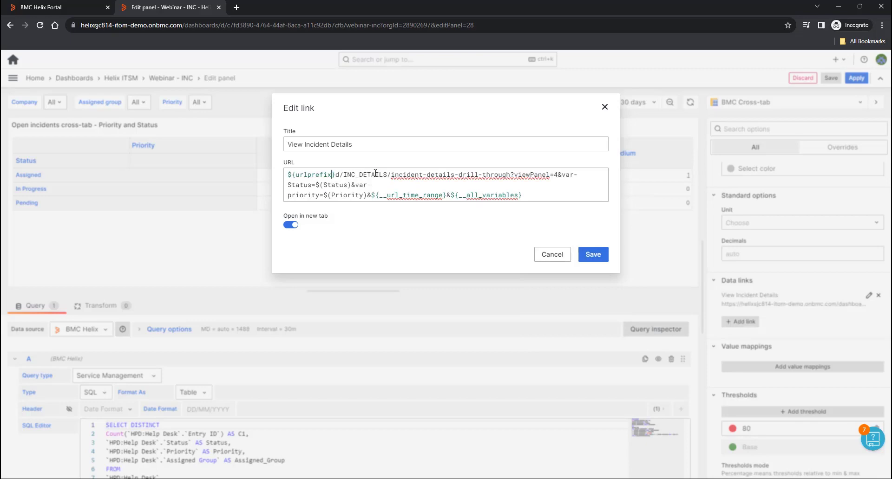
{"action": "left_click", "coordinate": [546, 257]}
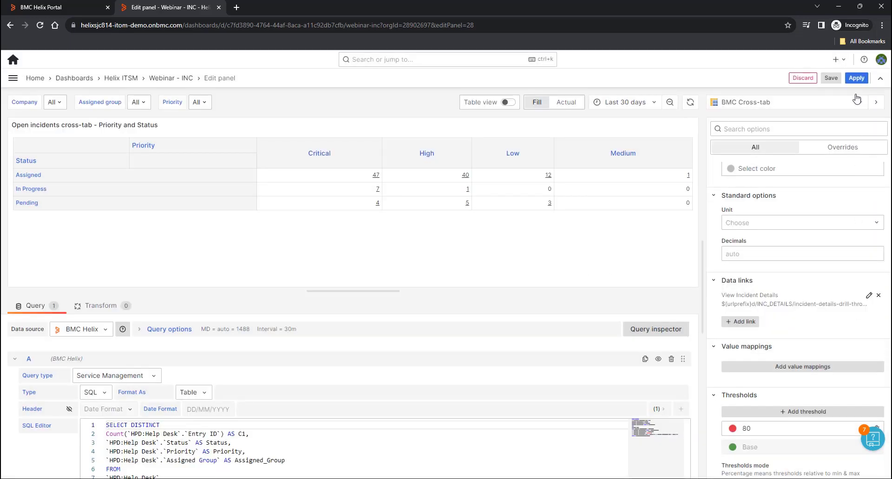
{"action": "left_click", "coordinate": [856, 78]}
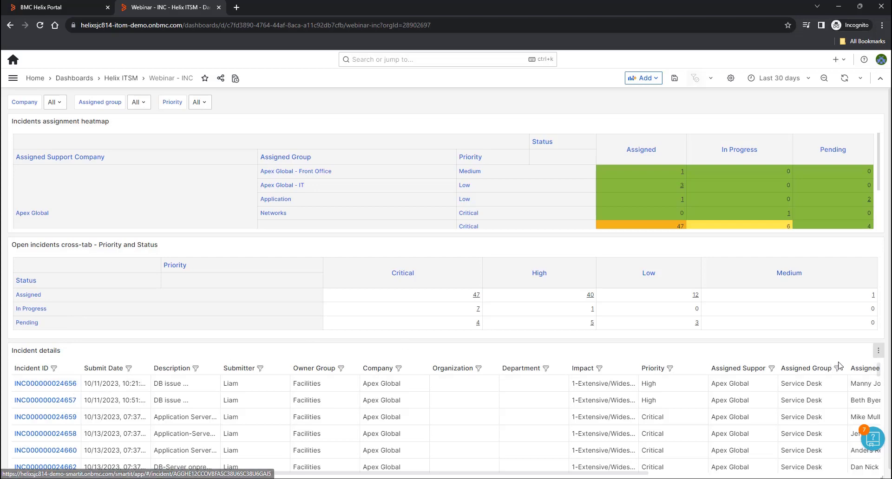
{"action": "left_click", "coordinate": [877, 350]}
{"action": "left_click", "coordinate": [829, 384]}
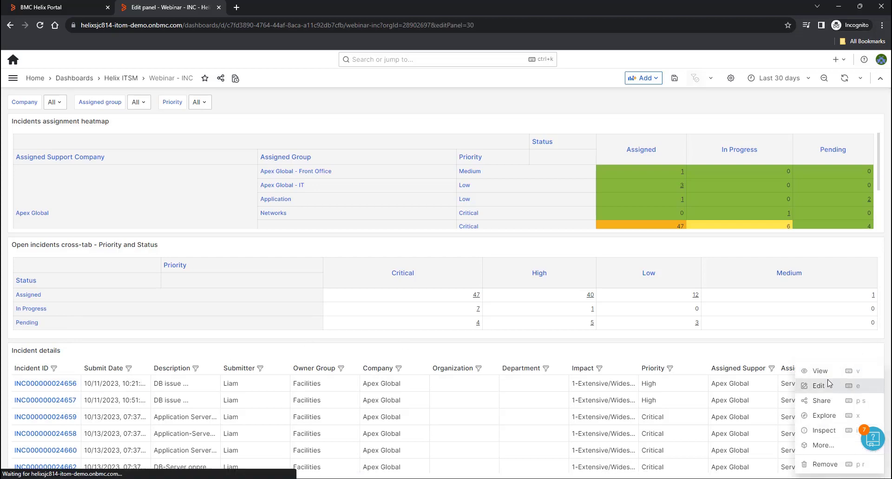
{"action": "scroll", "coordinate": [793, 302], "scroll_direction": "down", "scroll_amount": 10}
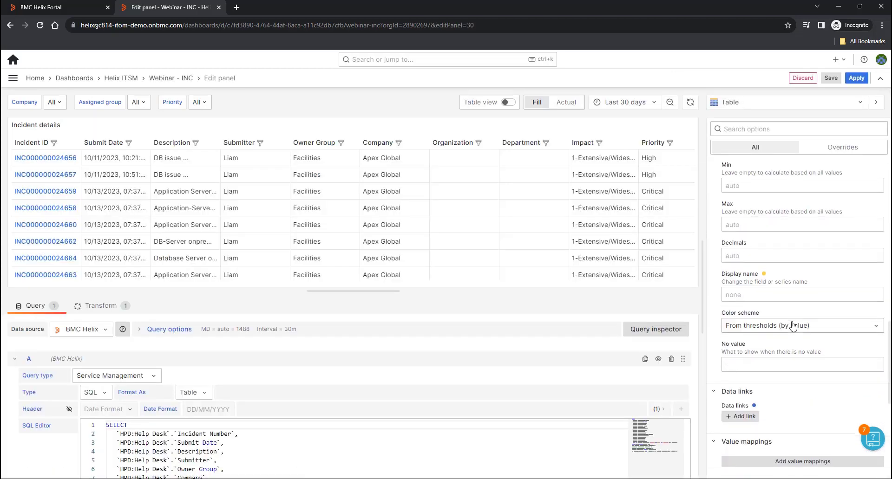
{"action": "scroll", "coordinate": [792, 325], "scroll_direction": "down", "scroll_amount": 4}
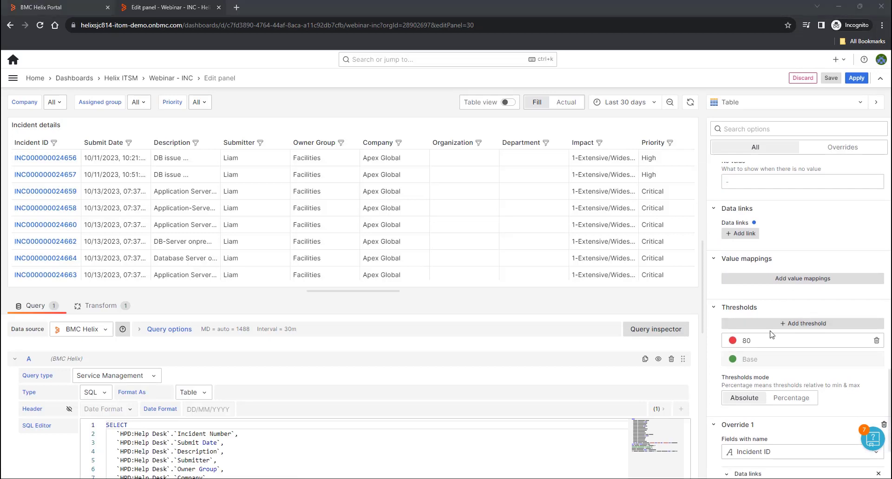
{"action": "scroll", "coordinate": [771, 334], "scroll_direction": "down", "scroll_amount": 3}
{"action": "left_click", "coordinate": [867, 390]}
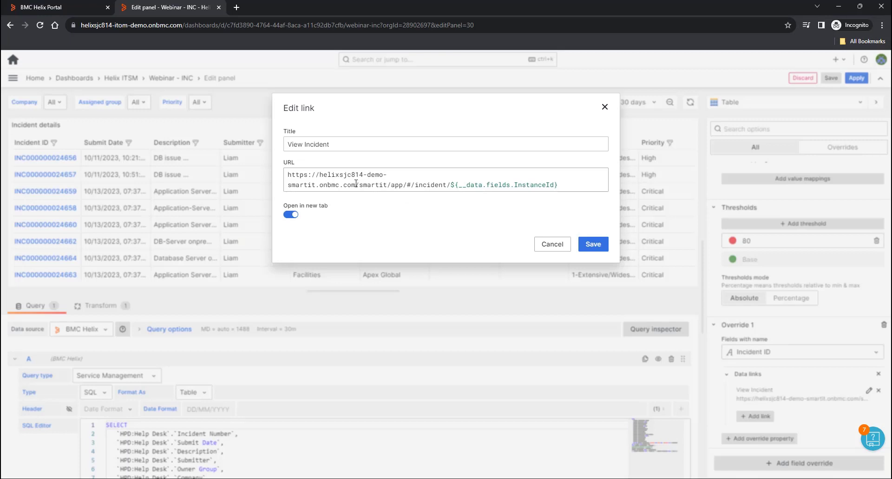
{"action": "left_click_drag", "start_coordinate": [359, 185], "coordinate": [246, 164]}
{"action": "key", "text": "ctrl+c"}
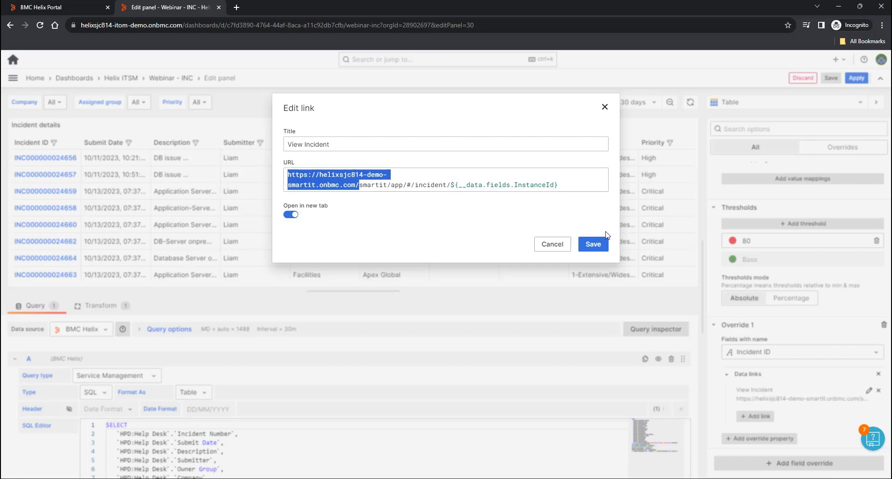
{"action": "left_click", "coordinate": [555, 245]}
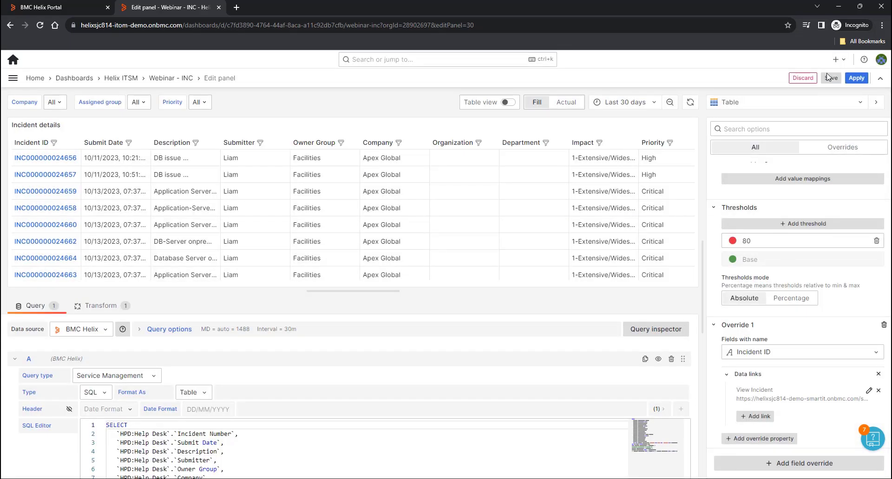
{"action": "left_click", "coordinate": [810, 82]}
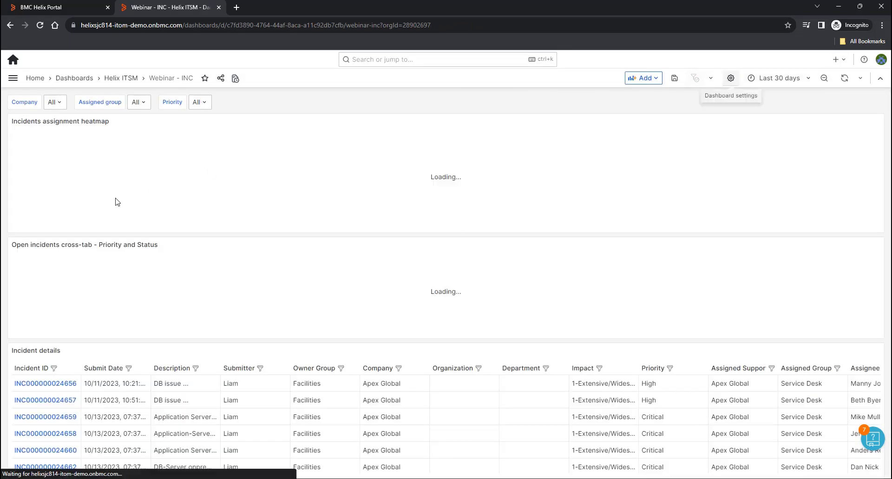
- Add a constant variable urlprefixapp holding the pasted Smart IT base URL
{"action": "left_click", "coordinate": [731, 78]}
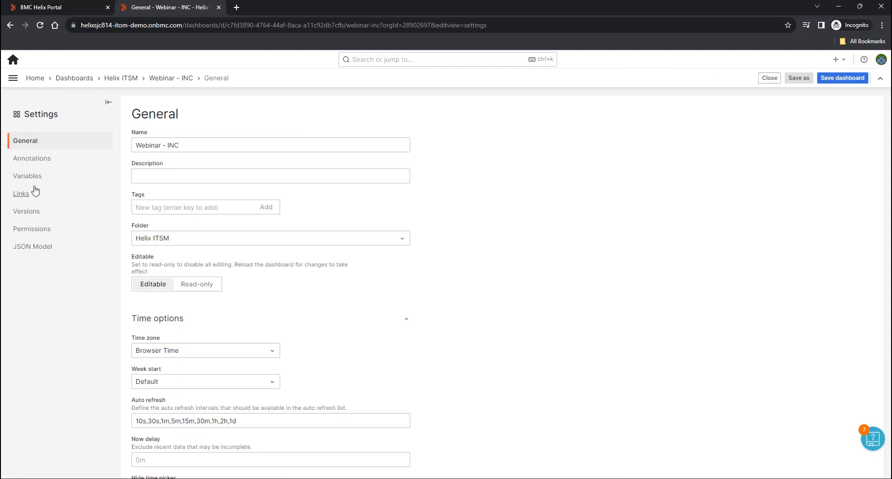
{"action": "left_click", "coordinate": [29, 177]}
{"action": "left_click", "coordinate": [165, 259]}
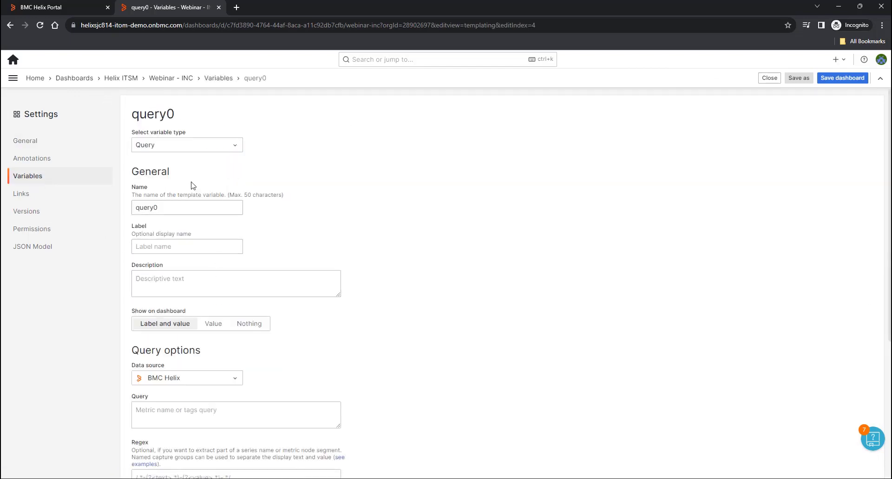
{"action": "left_click", "coordinate": [183, 145]}
{"action": "left_click", "coordinate": [177, 273]}
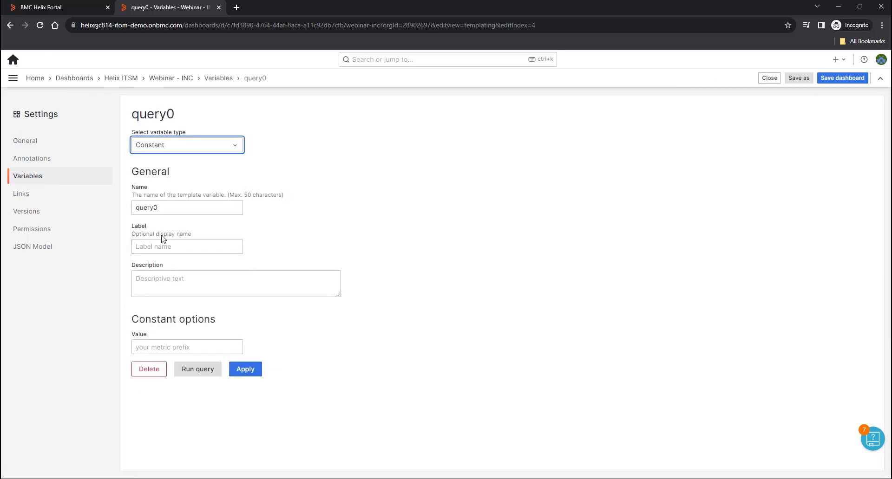
{"action": "left_click_drag", "start_coordinate": [215, 207], "coordinate": [77, 207]}
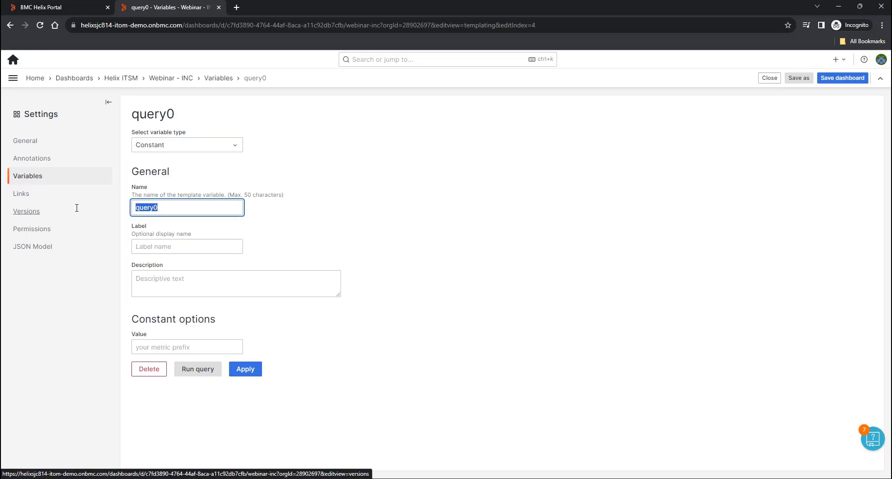
{"action": "type", "text": "u"}
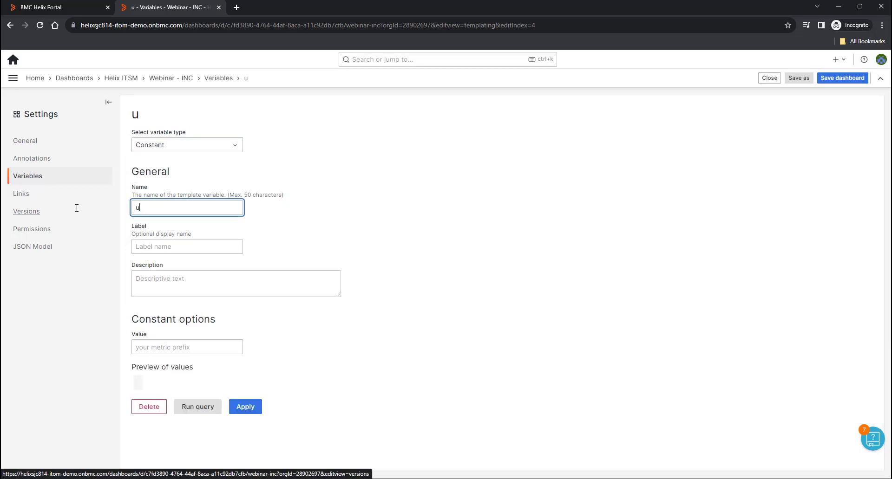
{"action": "type", "text": "rlprefixapp"}
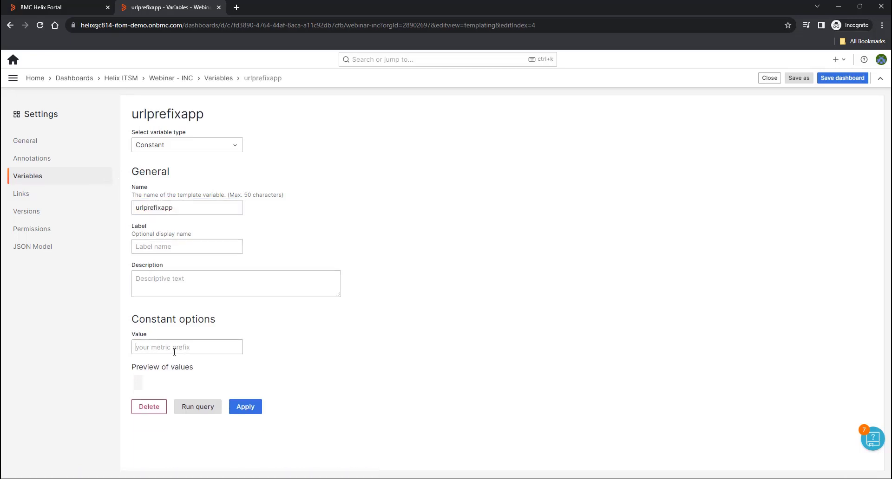
{"action": "left_click", "coordinate": [181, 348]}
{"action": "key", "text": "ctrl+v"}
{"action": "left_click", "coordinate": [246, 409]}
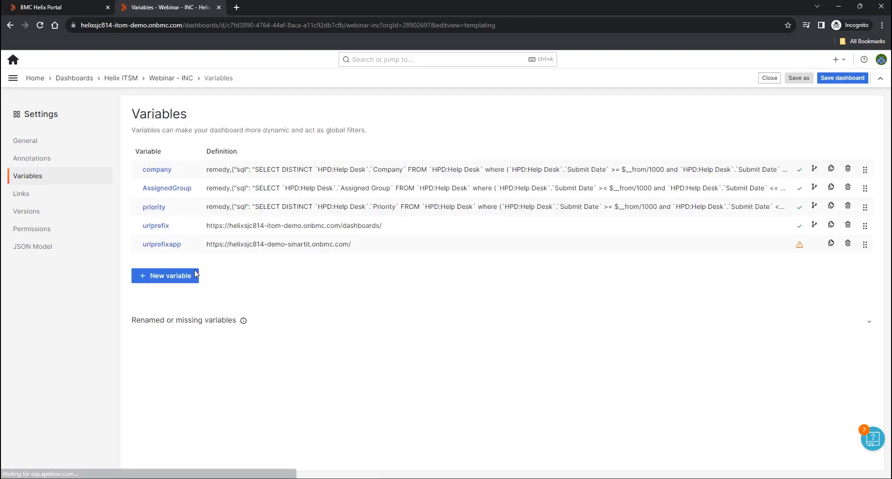
- Save the Webinar - INC dashboard and return to it
{"action": "left_click", "coordinate": [854, 79]}
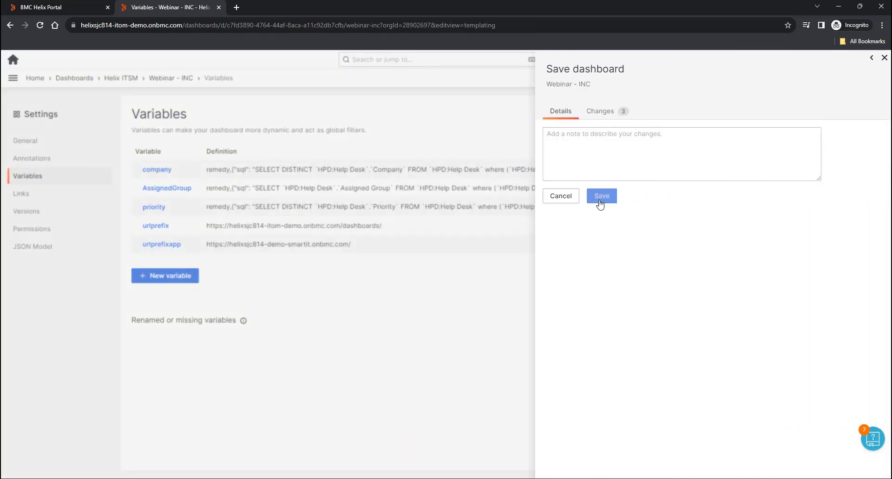
{"action": "left_click", "coordinate": [599, 198]}
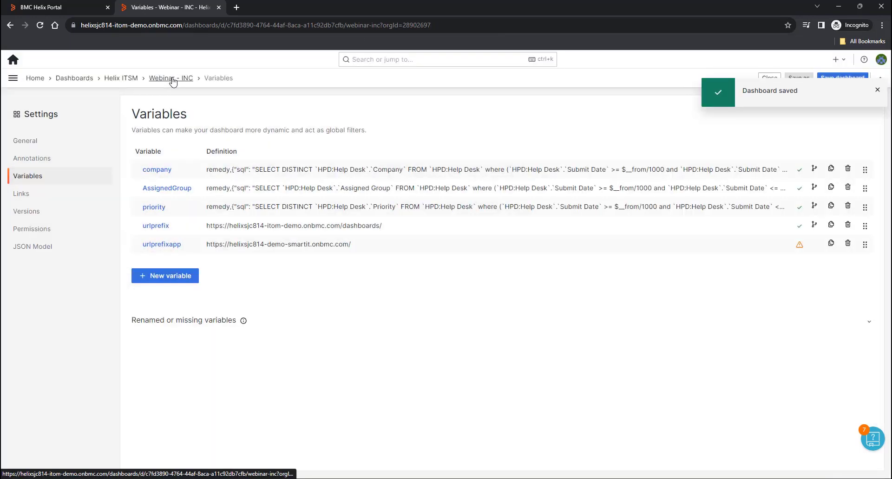
{"action": "left_click", "coordinate": [171, 79]}
- Edit the Incident details View Incident link and delete the hard-coded Smart IT host
{"action": "left_click", "coordinate": [878, 352]}
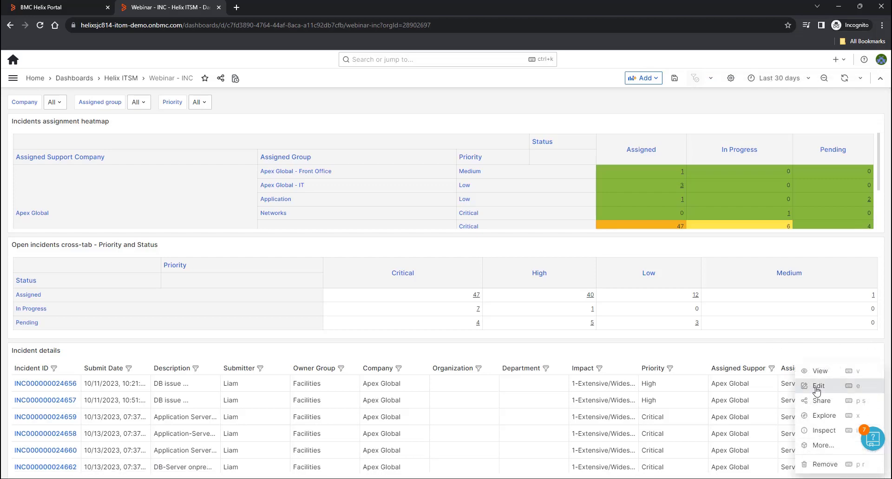
{"action": "left_click", "coordinate": [817, 387]}
{"action": "scroll", "coordinate": [809, 357], "scroll_direction": "down", "scroll_amount": 10}
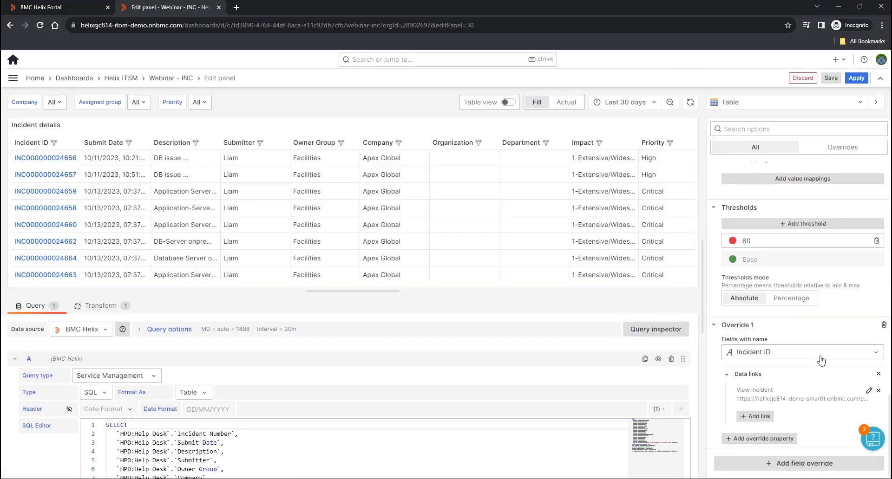
{"action": "left_click", "coordinate": [868, 391]}
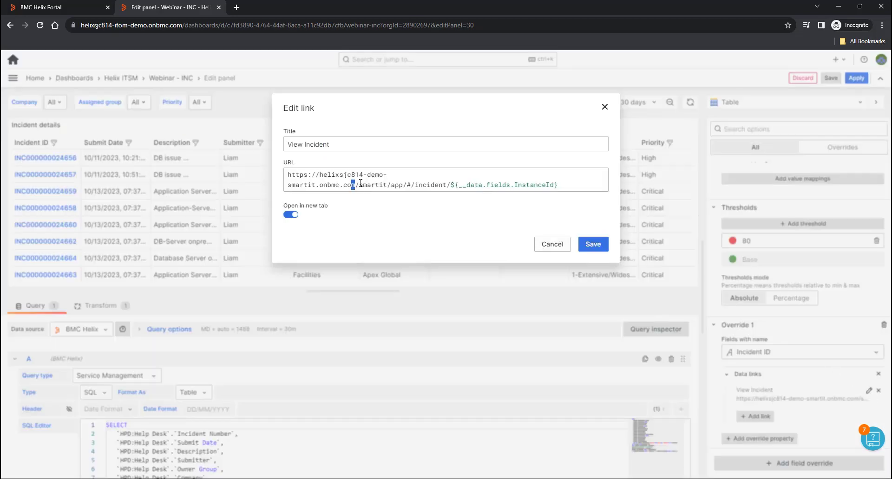
{"action": "left_click_drag", "start_coordinate": [361, 184], "coordinate": [264, 163]}
{"action": "key", "text": "BackSpace"}
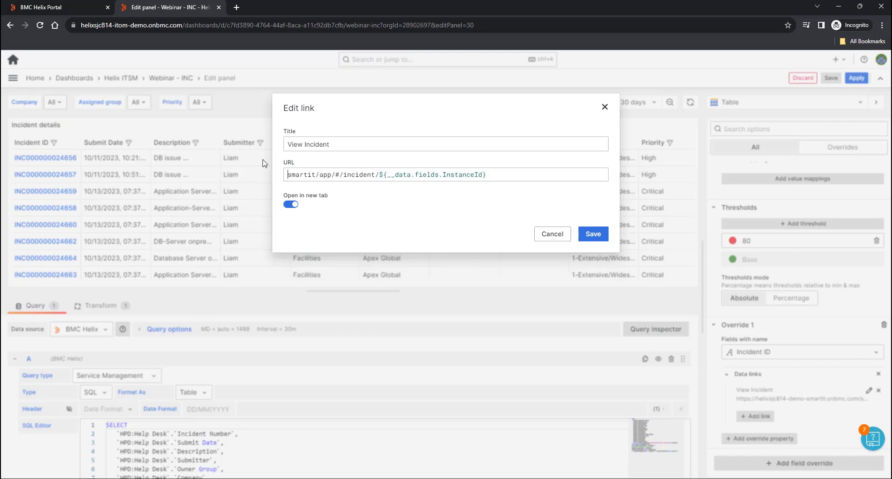
- Insert ${urlprefixapp} without its queryparam suffix, save the link and apply the panel
{"action": "key", "text": "ctrl+space"}
{"action": "scroll", "coordinate": [490, 278], "scroll_direction": "down", "scroll_amount": 3}
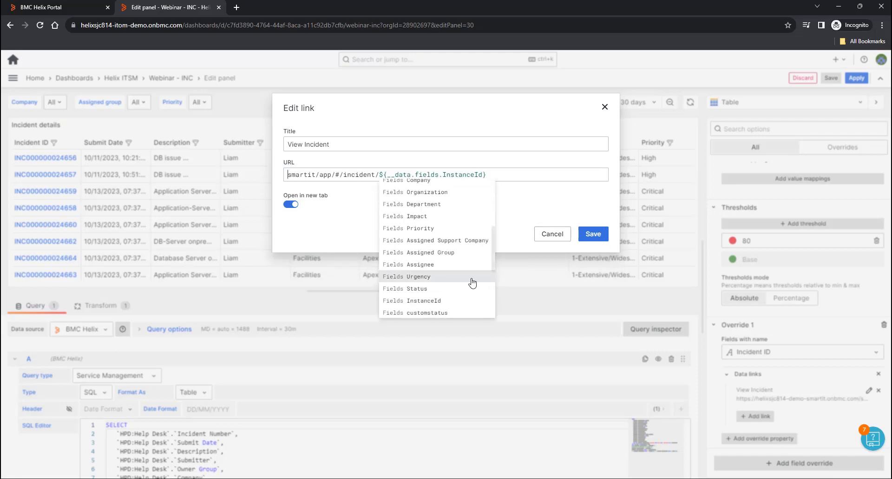
{"action": "scroll", "coordinate": [454, 283], "scroll_direction": "down", "scroll_amount": 4}
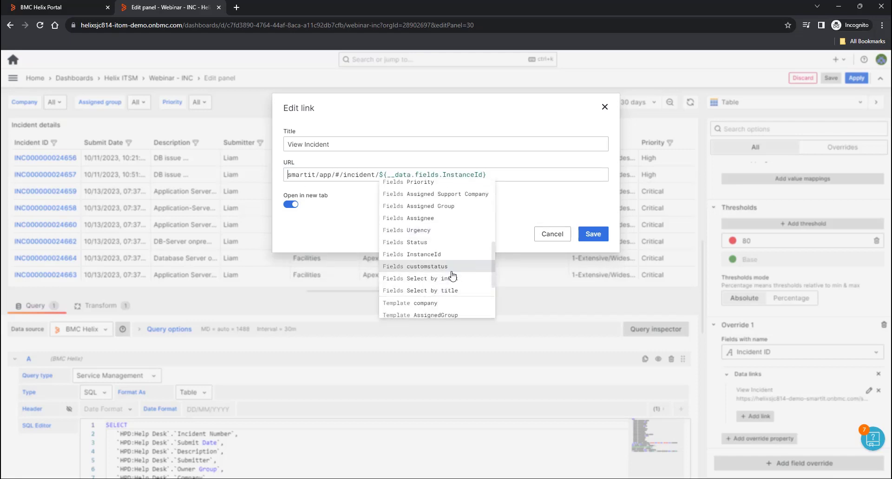
{"action": "left_click", "coordinate": [436, 263]}
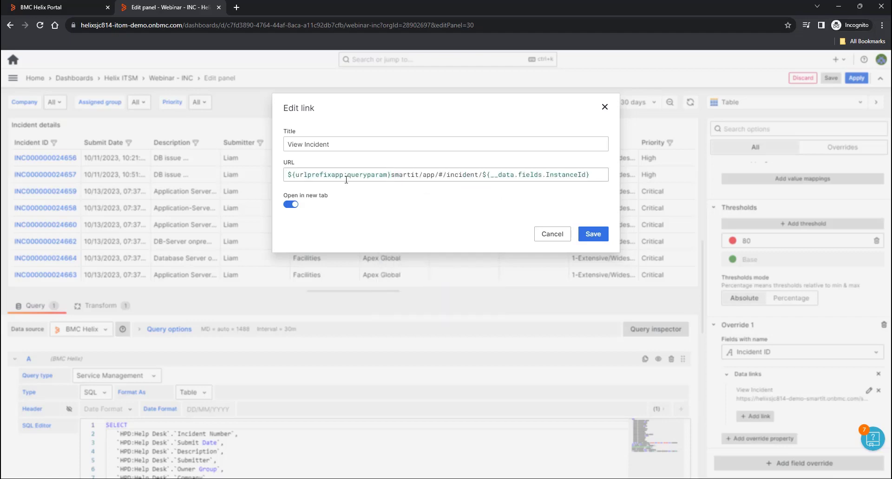
{"action": "left_click_drag", "start_coordinate": [344, 177], "coordinate": [380, 177]}
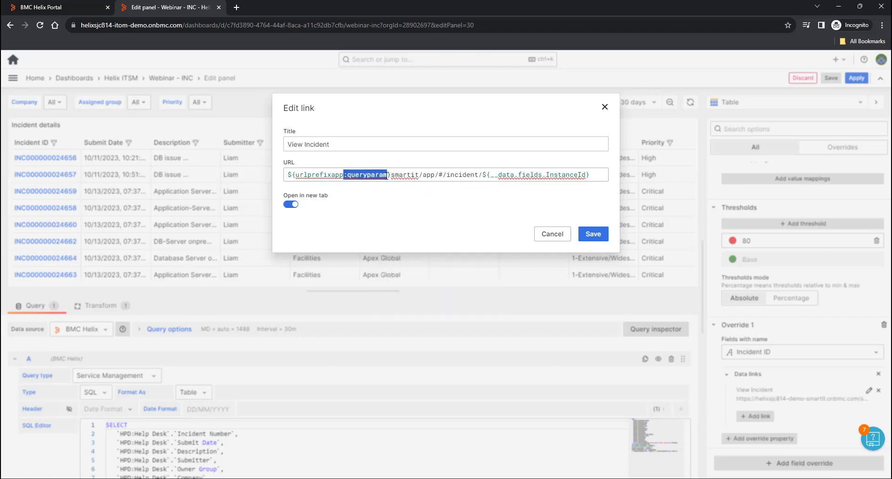
{"action": "key", "text": "BackSpace"}
{"action": "left_click", "coordinate": [593, 233]}
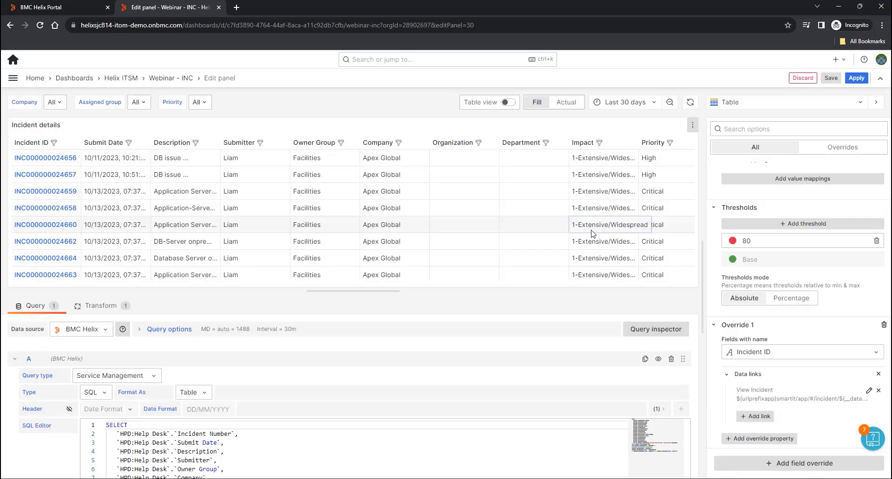
{"action": "left_click", "coordinate": [856, 79]}
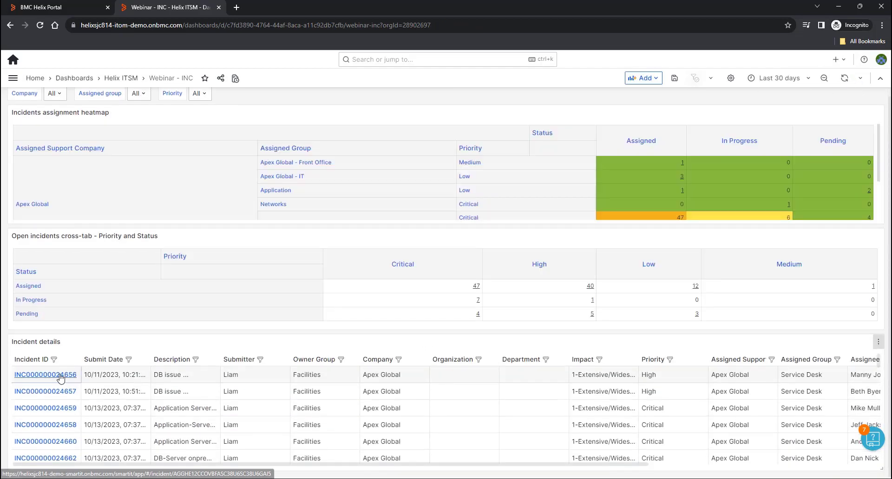
- Open the first incident's link in Smart IT, check its incident number, and return to the dashboard tab
{"action": "left_click", "coordinate": [60, 376]}
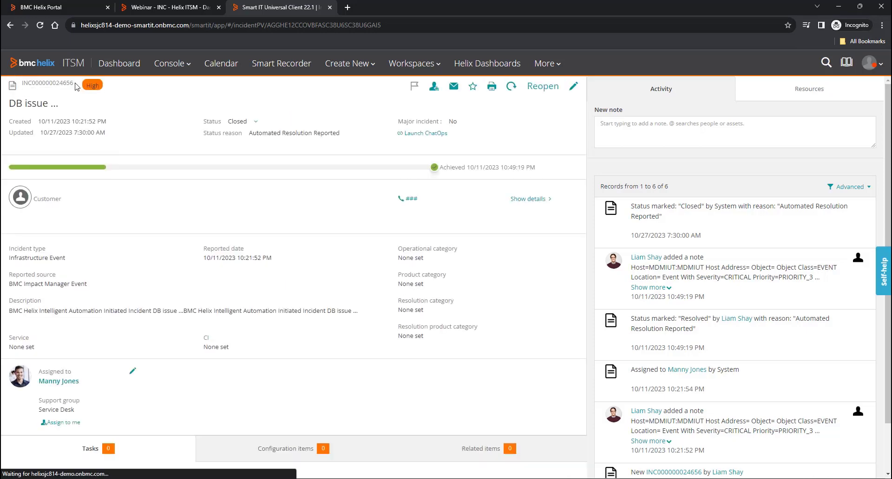
{"action": "left_click_drag", "start_coordinate": [74, 84], "coordinate": [56, 83]}
{"action": "left_click", "coordinate": [158, 7]}
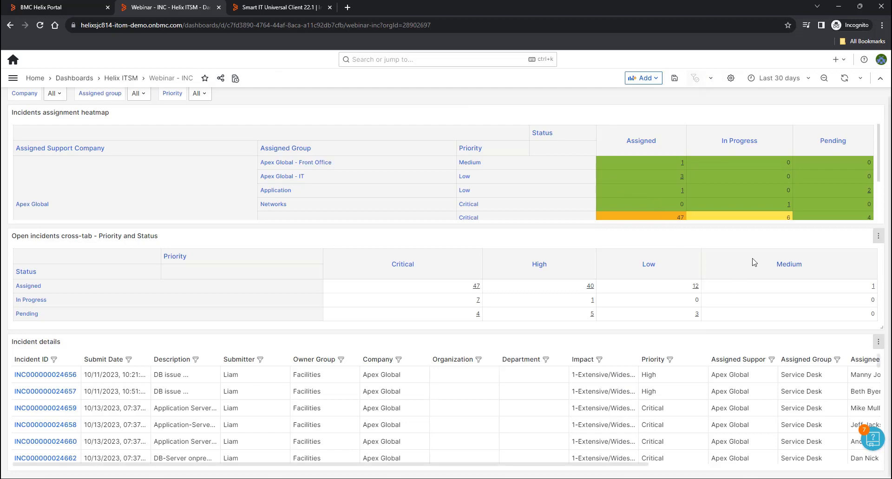
- Save Webinar - INC again from its Variables settings and go to the dashboards Home page
{"action": "left_click", "coordinate": [730, 78]}
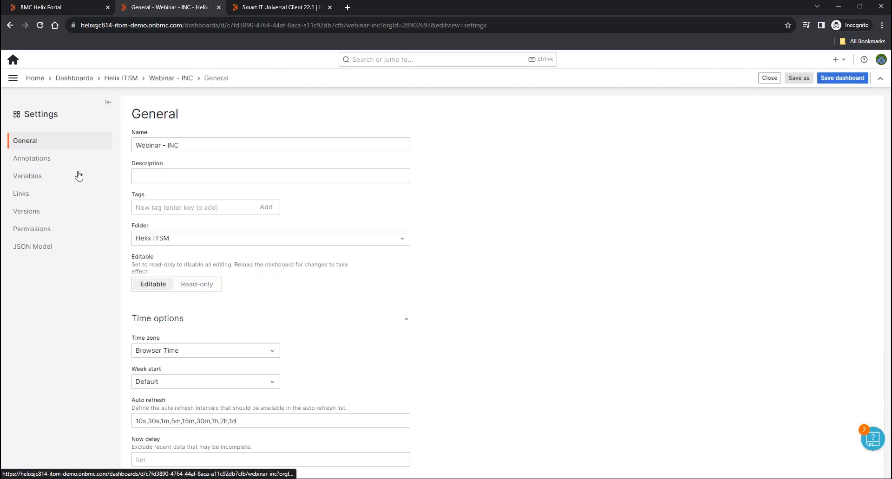
{"action": "left_click", "coordinate": [32, 177]}
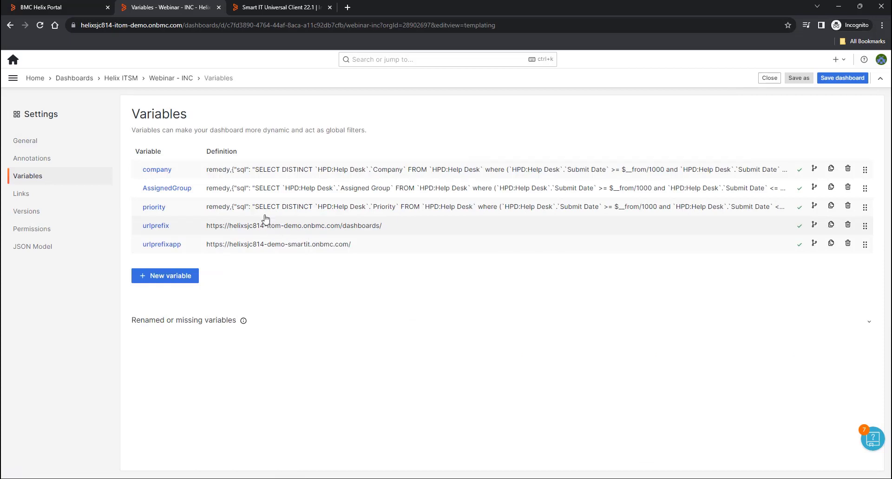
{"action": "left_click", "coordinate": [838, 82]}
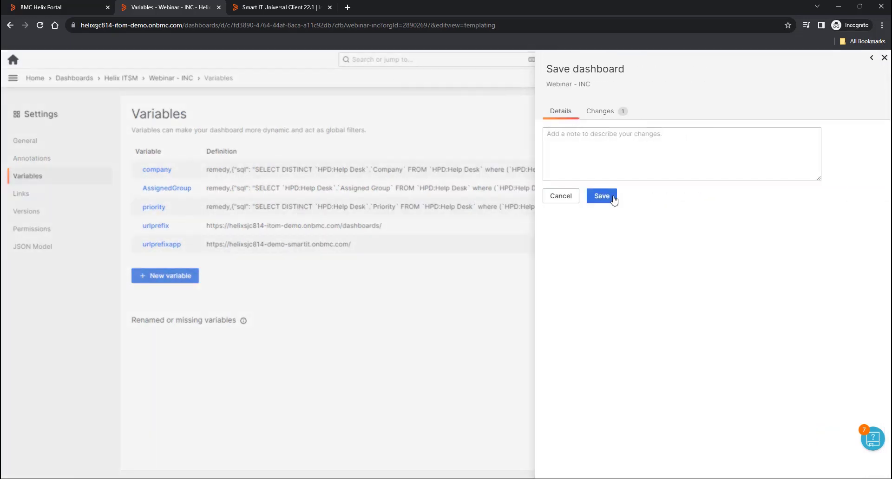
{"action": "left_click", "coordinate": [607, 197]}
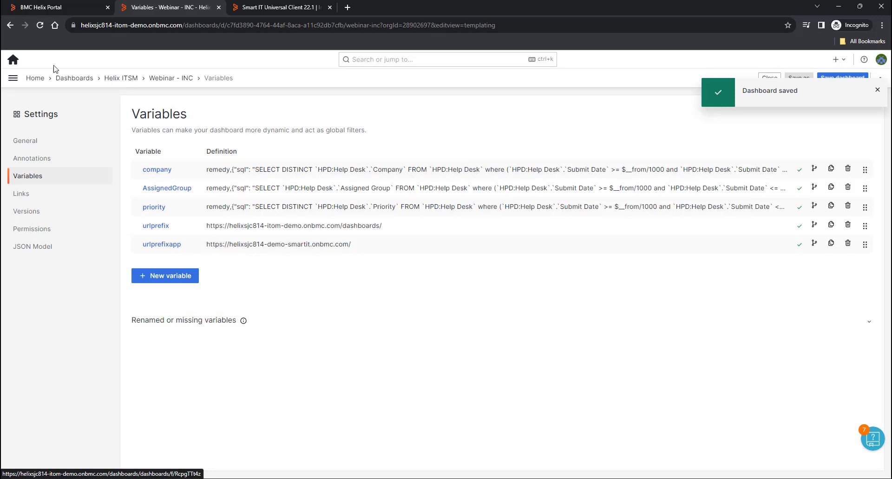
{"action": "left_click", "coordinate": [38, 79]}
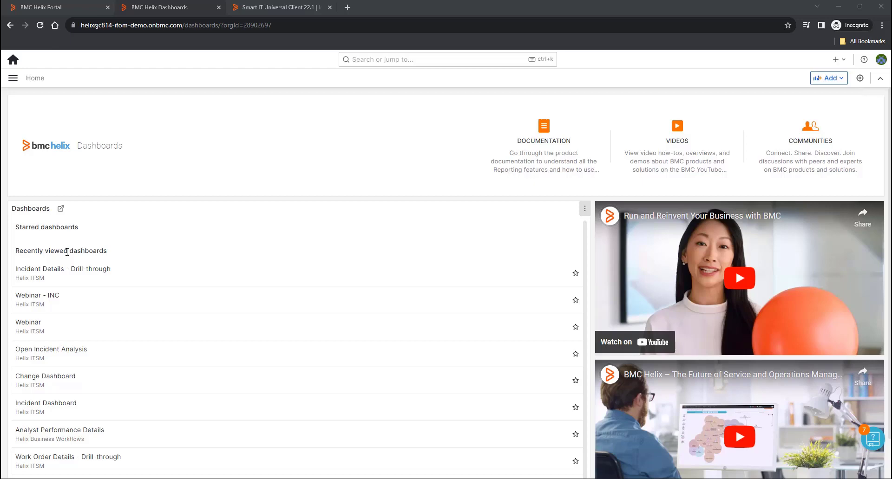
- Open Incident Details - Drill-through and save it as 'Incident Details - Drill-through Webinar'
{"action": "left_click", "coordinate": [48, 271]}
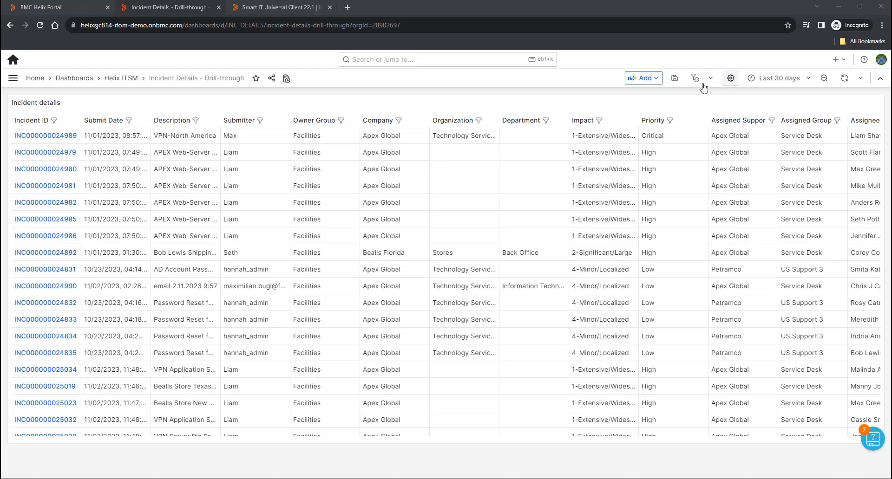
{"action": "left_click", "coordinate": [730, 79]}
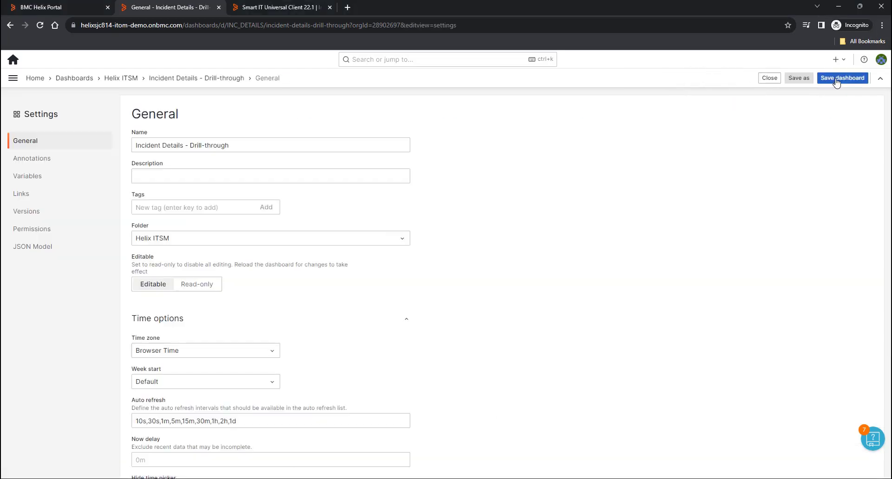
{"action": "left_click", "coordinate": [798, 78]}
{"action": "left_click", "coordinate": [644, 143]}
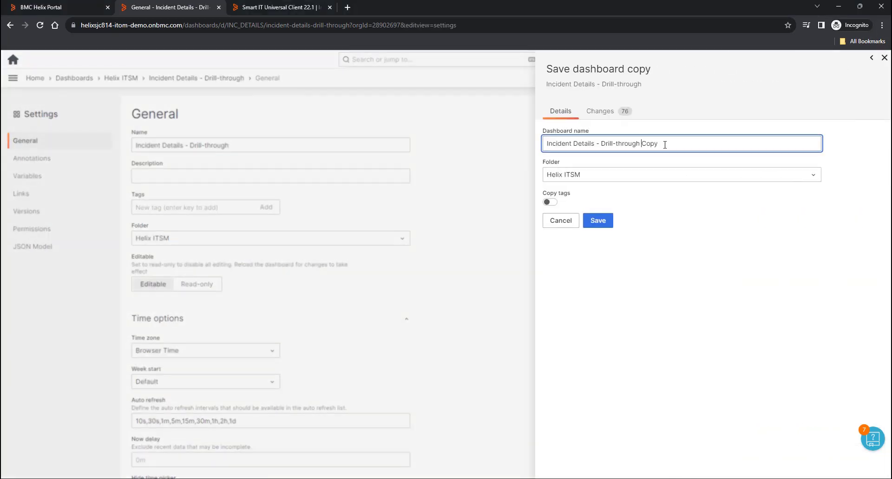
{"action": "double_click", "coordinate": [644, 143]}
{"action": "type", "text": "Webinar"}
{"action": "left_click", "coordinate": [609, 219]}
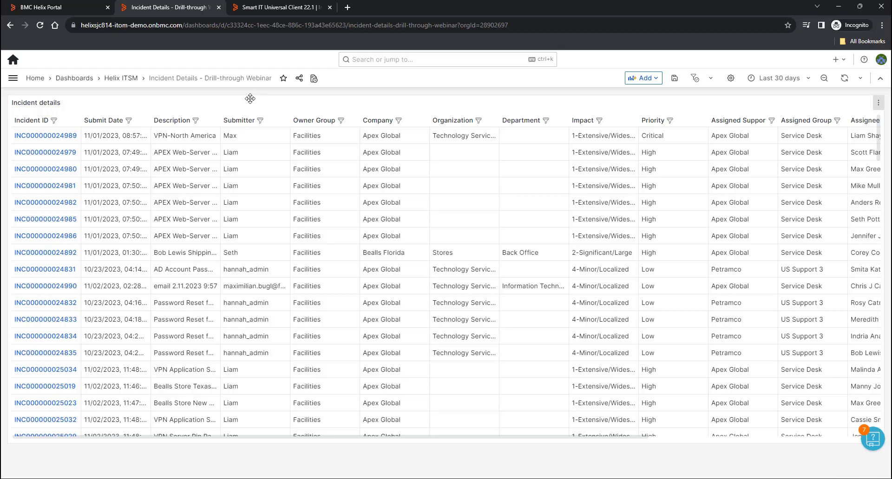
- Add a new visualization sourced from the Incident details panel's results, including its transformations
{"action": "left_click", "coordinate": [655, 80]}
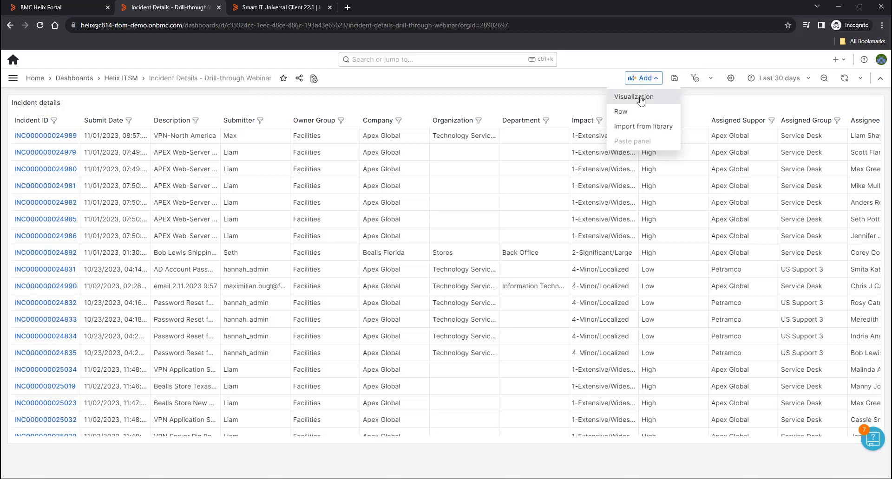
{"action": "left_click", "coordinate": [641, 97]}
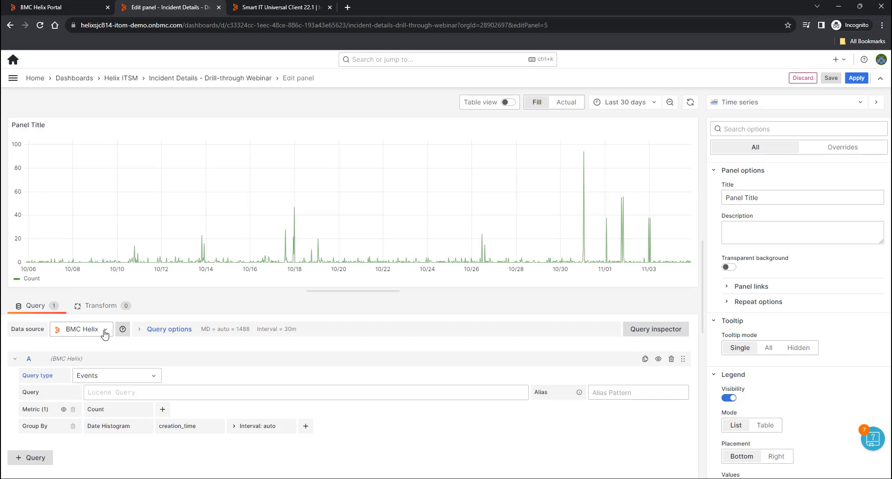
{"action": "left_click", "coordinate": [105, 331]}
{"action": "left_click", "coordinate": [91, 398]}
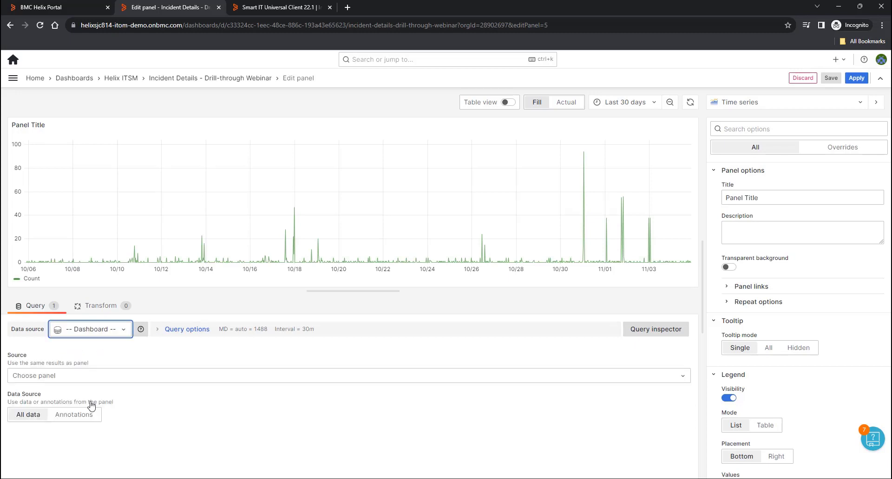
{"action": "left_click", "coordinate": [105, 376]}
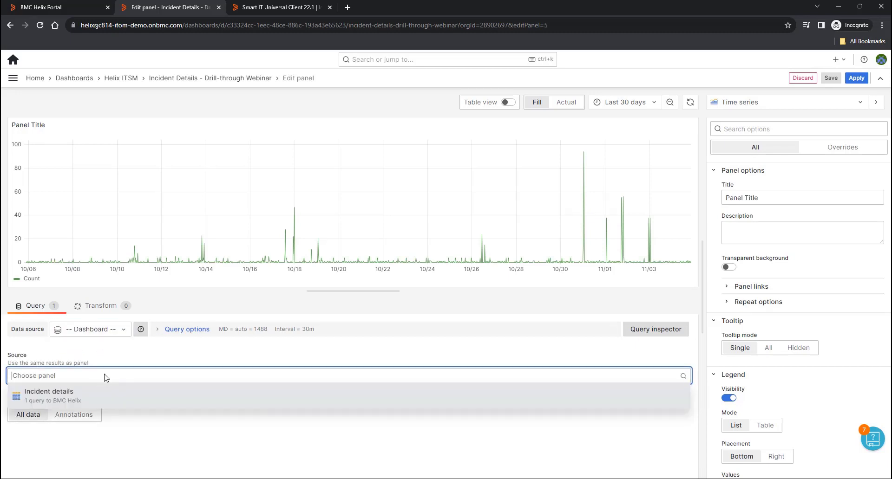
{"action": "left_click", "coordinate": [64, 400]}
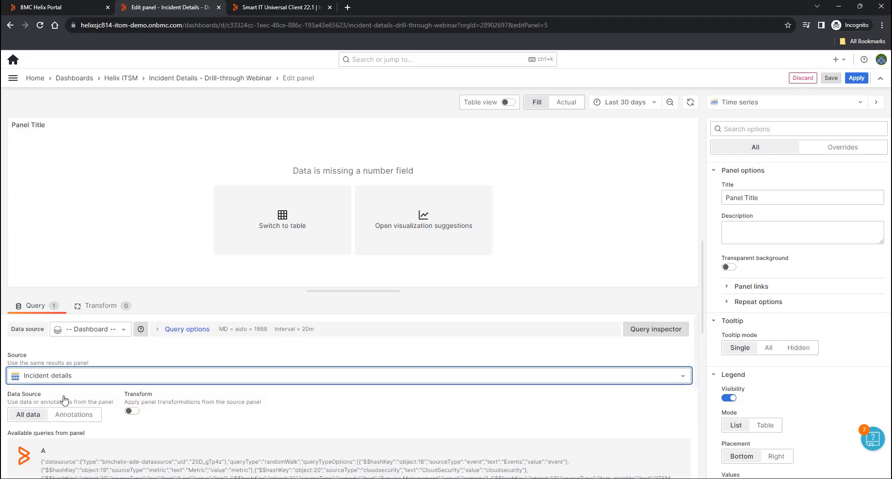
{"action": "left_click", "coordinate": [132, 411]}
- Add a Group by transformation: Distinct Count of Incident ID, grouped by Department
{"action": "left_click", "coordinate": [100, 306]}
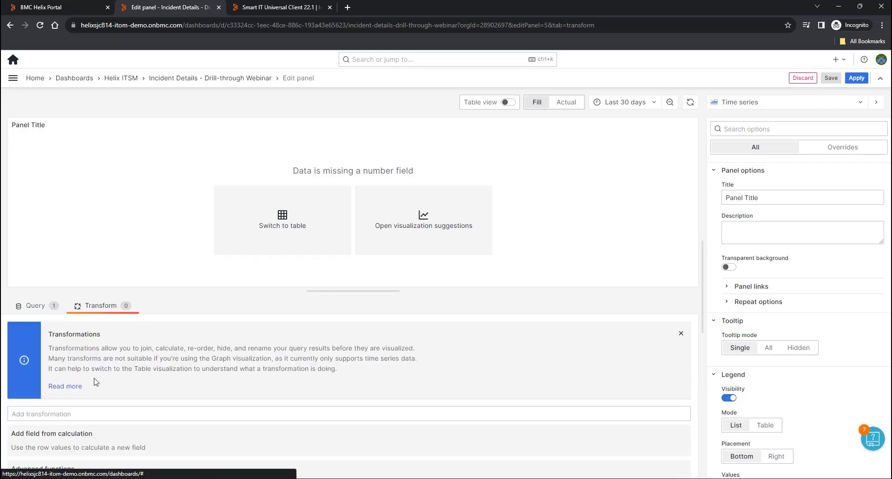
{"action": "scroll", "coordinate": [95, 382], "scroll_direction": "down", "scroll_amount": 10}
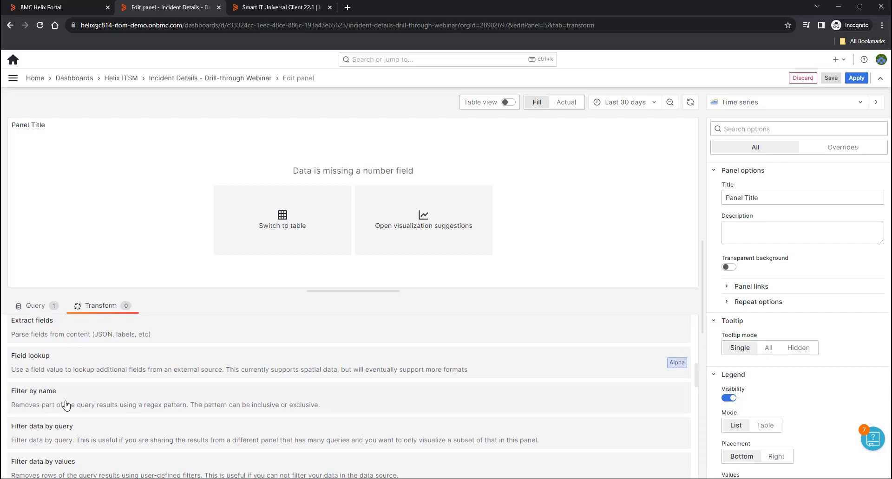
{"action": "scroll", "coordinate": [66, 406], "scroll_direction": "down", "scroll_amount": 5}
{"action": "left_click", "coordinate": [55, 367]}
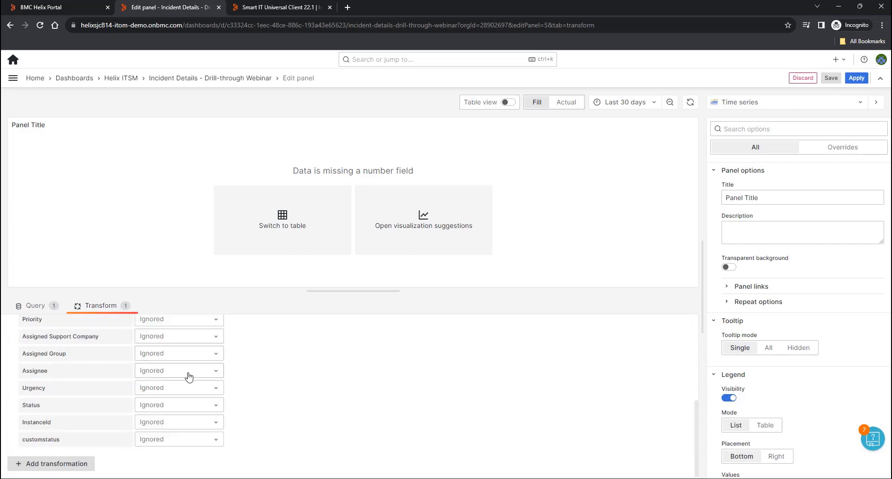
{"action": "scroll", "coordinate": [189, 377], "scroll_direction": "up", "scroll_amount": 5}
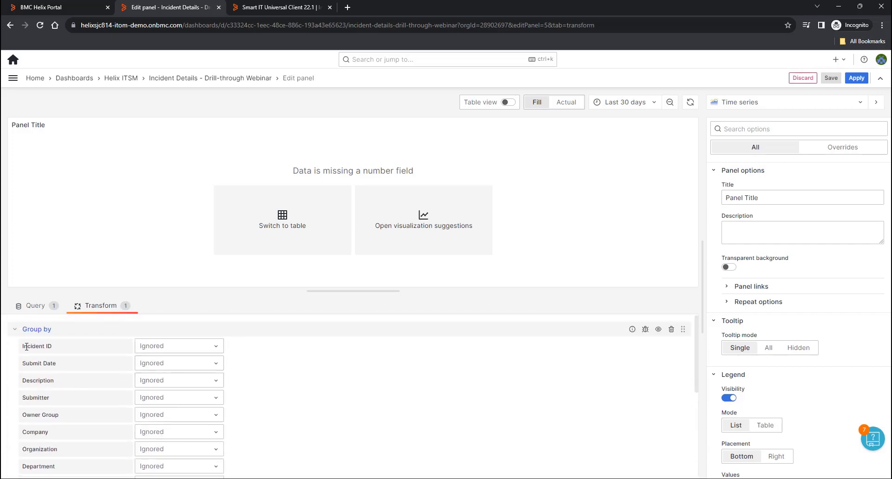
{"action": "left_click", "coordinate": [170, 350]}
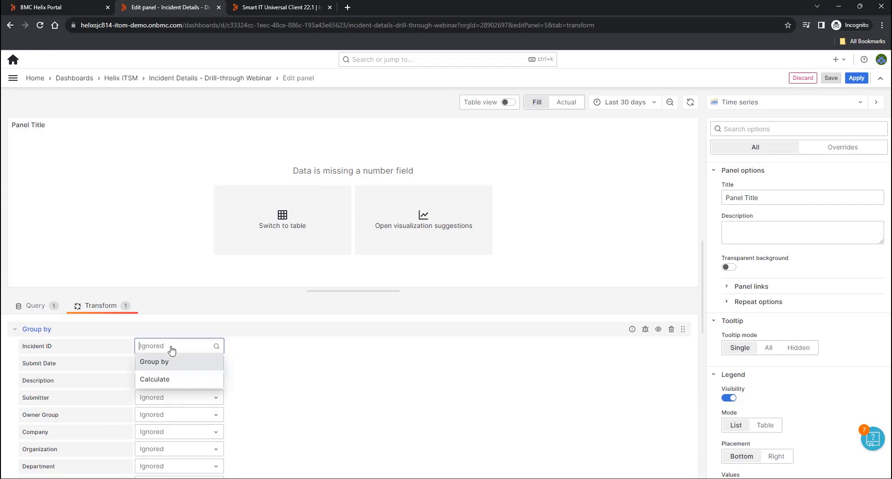
{"action": "left_click", "coordinate": [164, 379]}
{"action": "scroll", "coordinate": [284, 408], "scroll_direction": "down", "scroll_amount": 5}
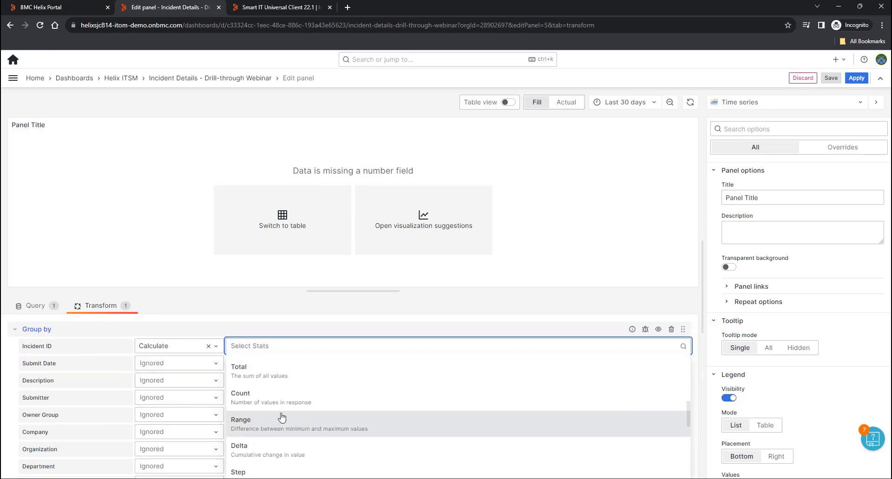
{"action": "scroll", "coordinate": [278, 413], "scroll_direction": "down", "scroll_amount": 3}
{"action": "left_click", "coordinate": [258, 387]}
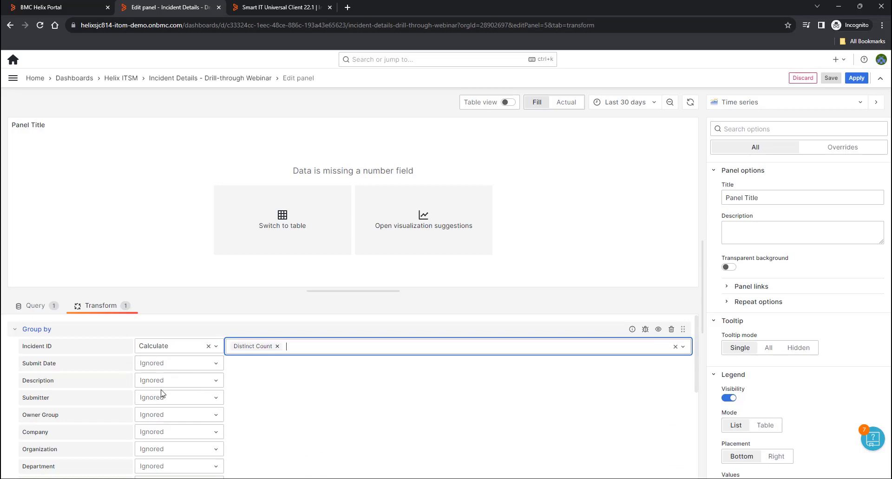
{"action": "scroll", "coordinate": [162, 394], "scroll_direction": "down", "scroll_amount": 2}
{"action": "left_click", "coordinate": [173, 377]}
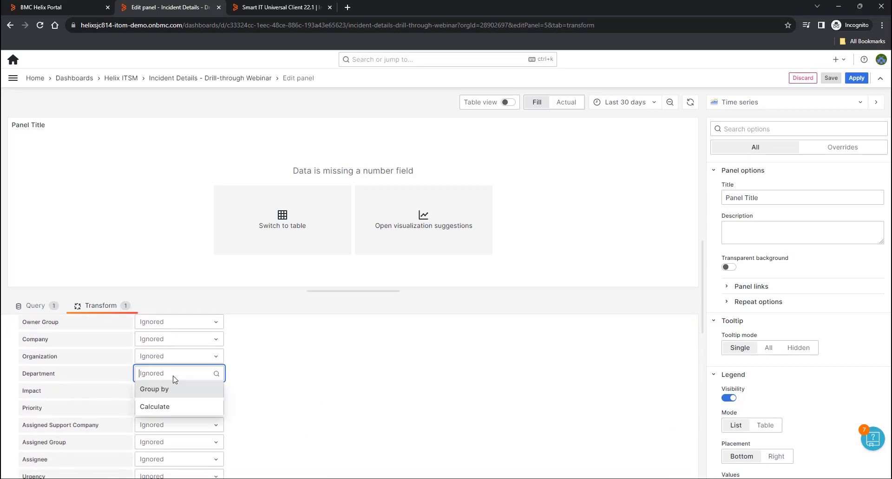
{"action": "left_click", "coordinate": [162, 394]}
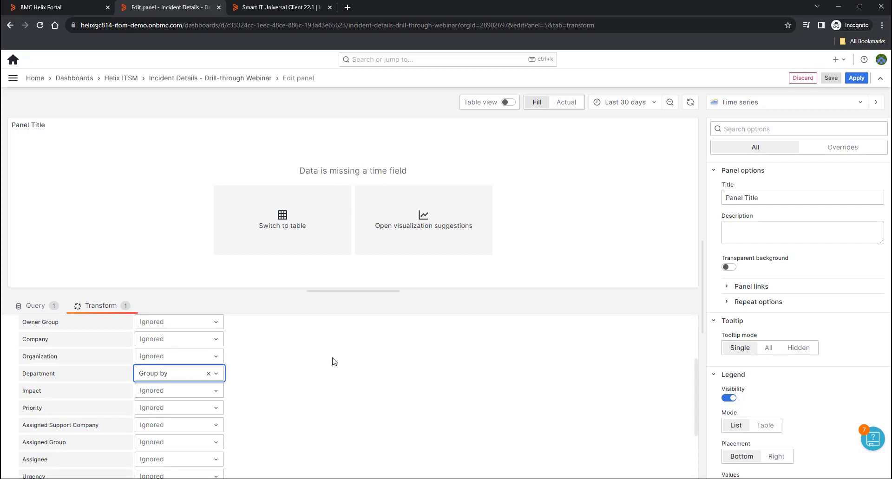
- Show the result as a donut chart titled 'Total INC By Department' and apply it
{"action": "left_click", "coordinate": [416, 223]}
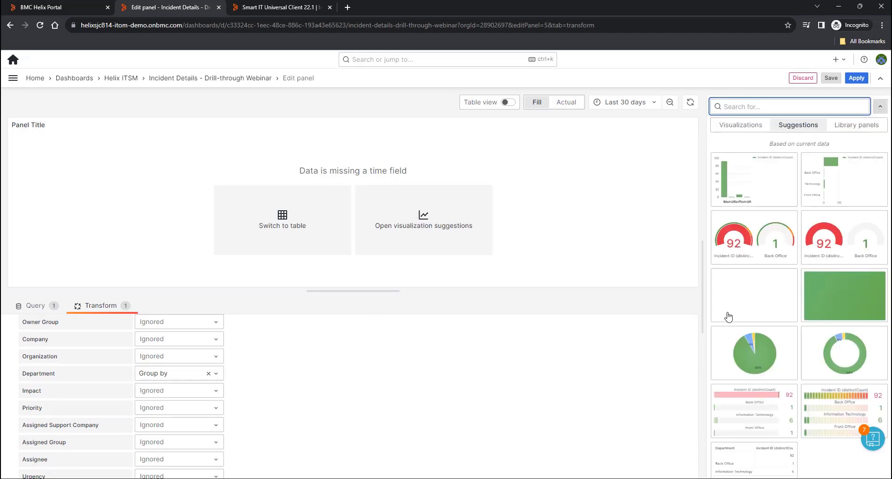
{"action": "left_click", "coordinate": [836, 353]}
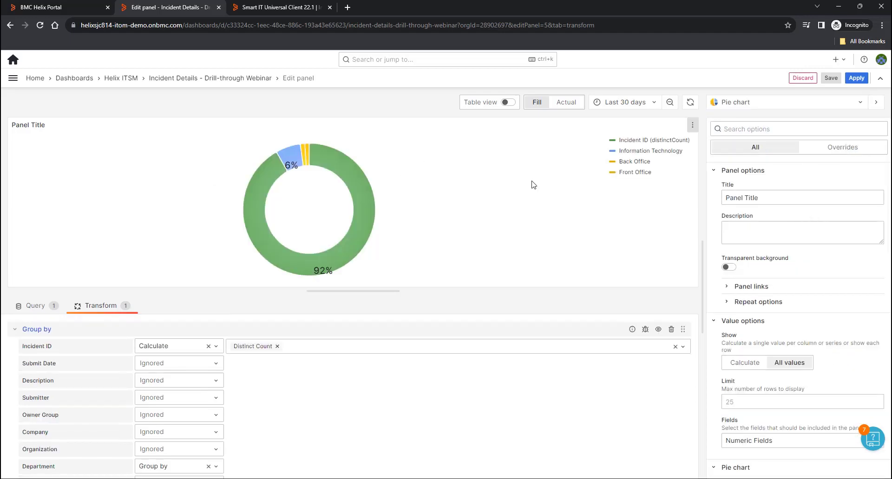
{"action": "triple_click", "coordinate": [743, 197]}
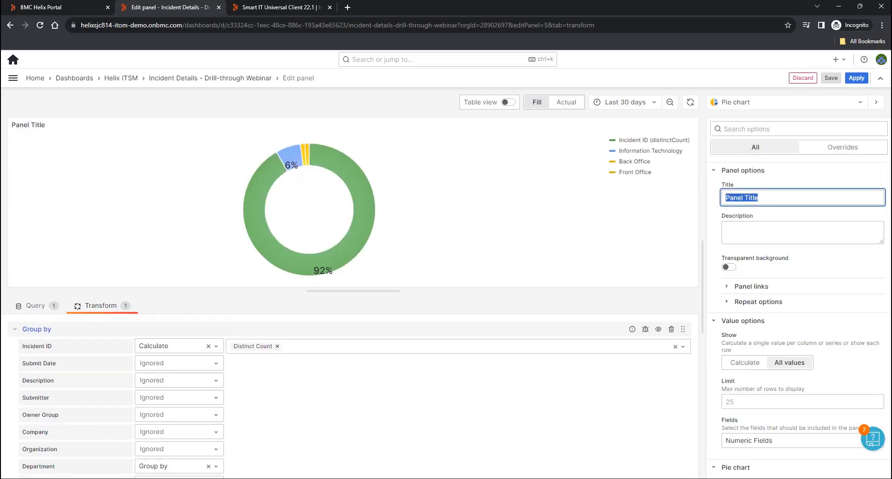
{"action": "type", "text": "Total INC By Department"}
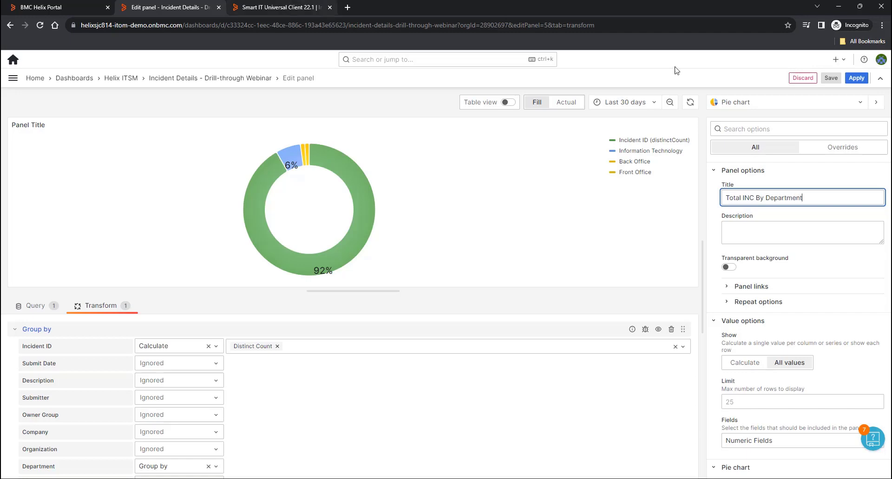
{"action": "left_click", "coordinate": [856, 78]}
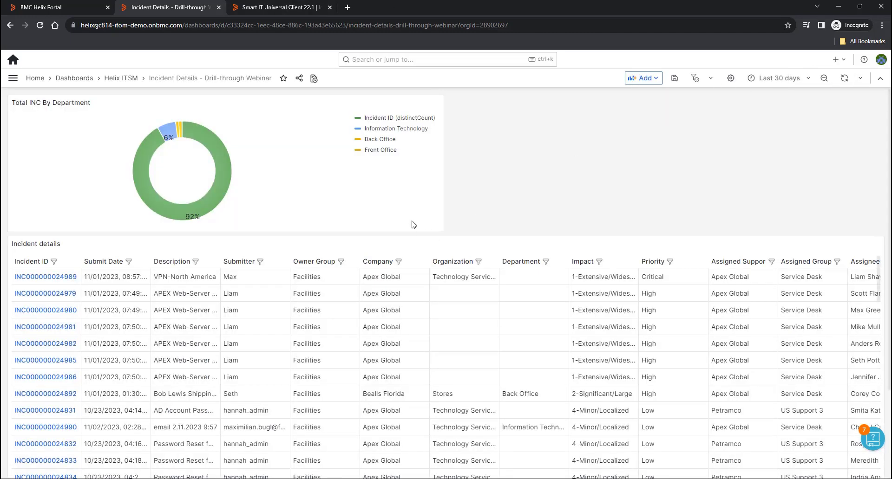
- Reshape the department donut panel and start a new visualization sourced from Incident details
{"action": "left_click_drag", "start_coordinate": [438, 228], "coordinate": [331, 247]}
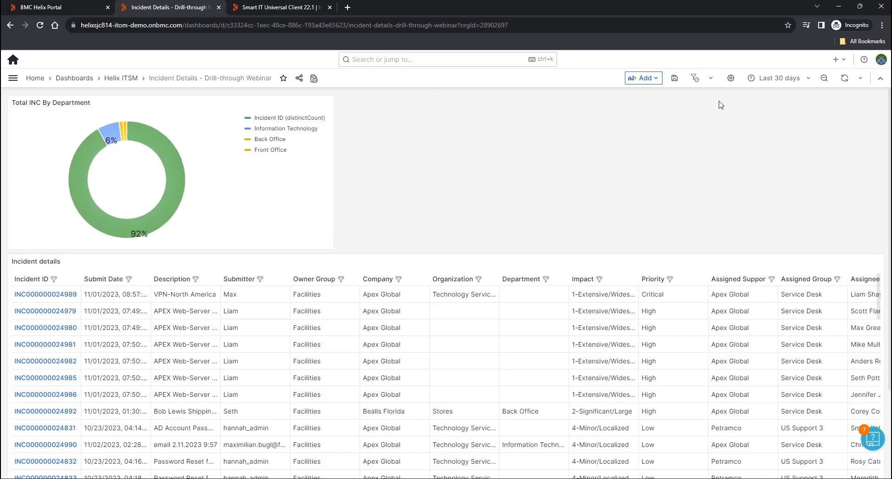
{"action": "left_click", "coordinate": [643, 78]}
{"action": "left_click", "coordinate": [659, 95]}
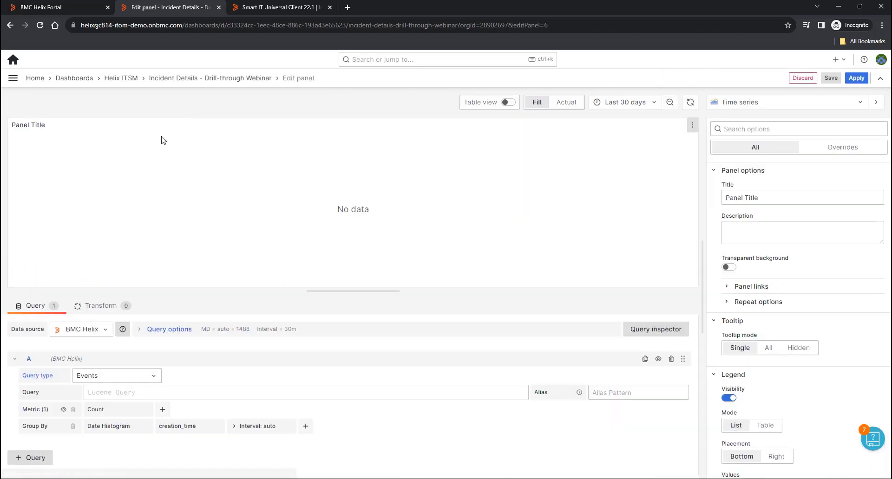
{"action": "left_click", "coordinate": [83, 329]}
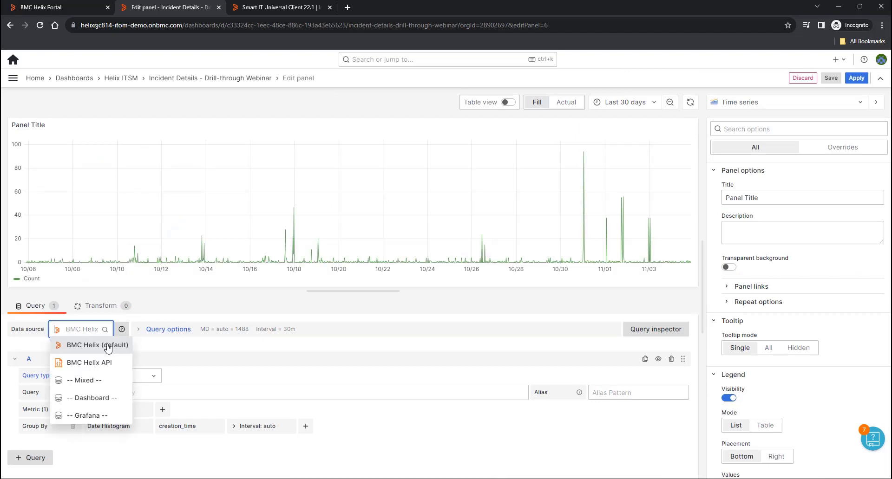
{"action": "left_click", "coordinate": [91, 398]}
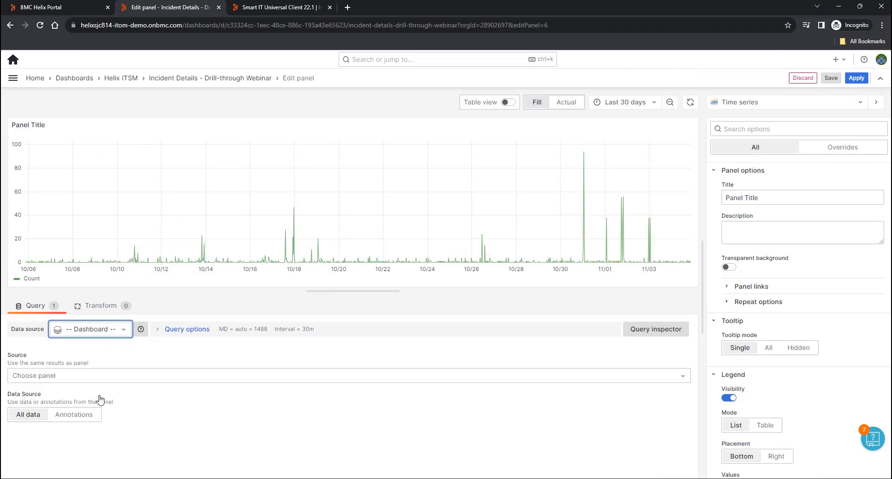
{"action": "left_click", "coordinate": [110, 377]}
{"action": "left_click", "coordinate": [83, 402]}
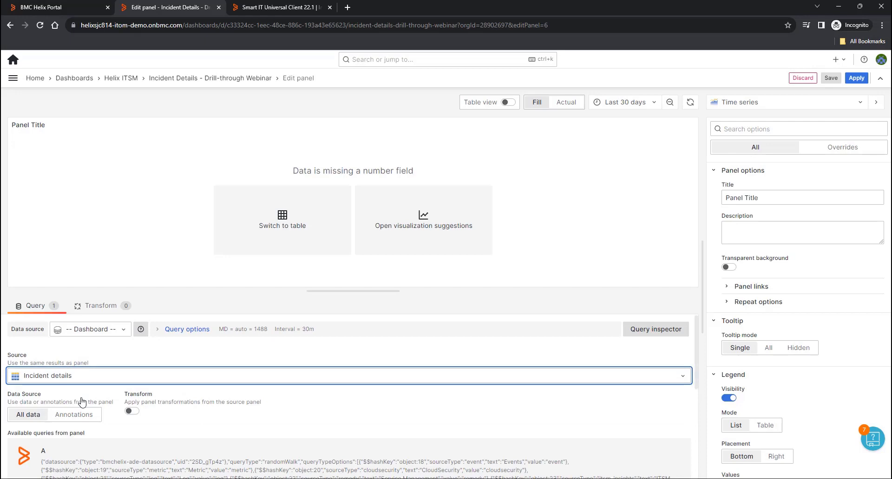
- Add a Group by transformation: Distinct Count of Incident ID, grouped by Impact
{"action": "left_click", "coordinate": [101, 307]}
{"action": "scroll", "coordinate": [80, 409], "scroll_direction": "down", "scroll_amount": 10}
{"action": "scroll", "coordinate": [78, 418], "scroll_direction": "up", "scroll_amount": 1}
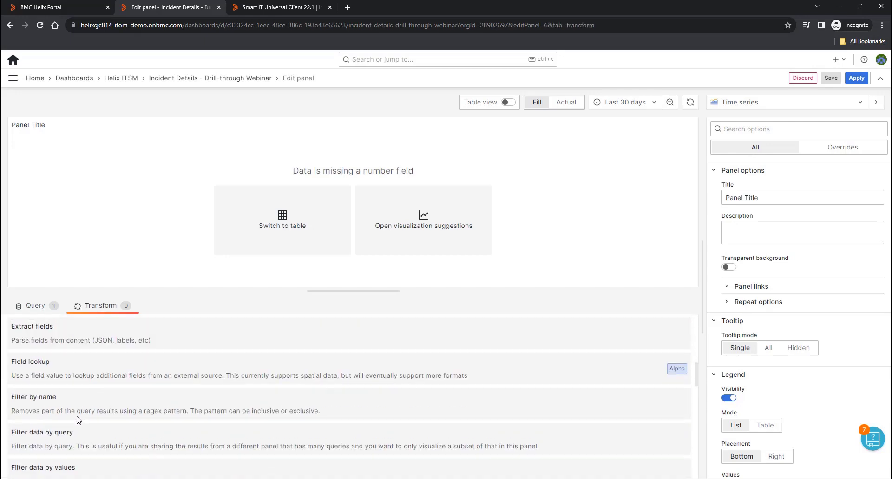
{"action": "scroll", "coordinate": [78, 418], "scroll_direction": "down", "scroll_amount": 4}
{"action": "left_click", "coordinate": [47, 364]}
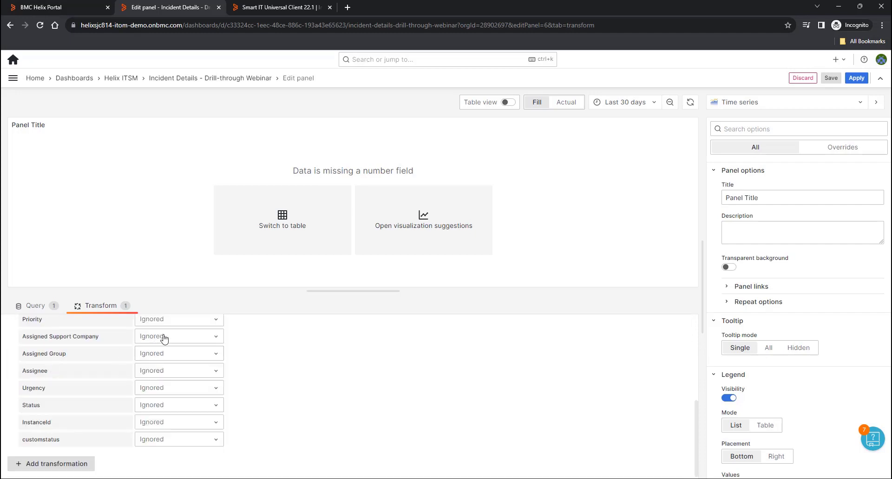
{"action": "left_click", "coordinate": [199, 349]}
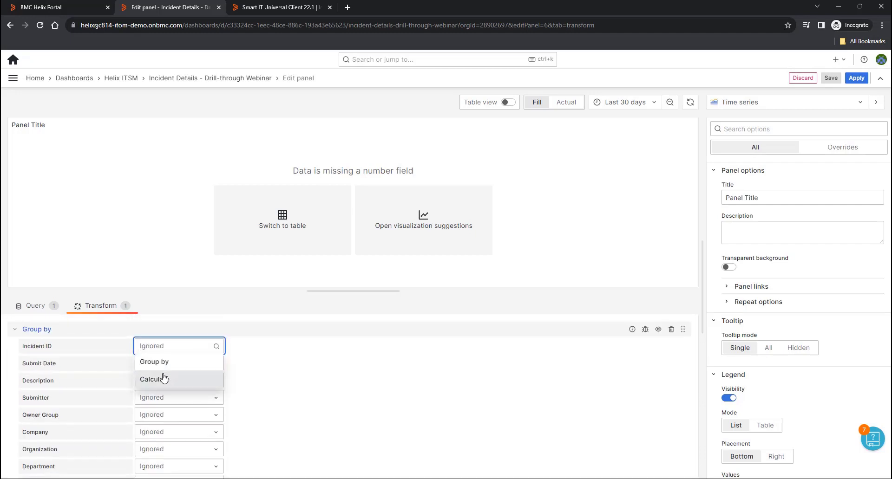
{"action": "left_click", "coordinate": [165, 377]}
{"action": "left_click", "coordinate": [264, 353]}
{"action": "scroll", "coordinate": [279, 424], "scroll_direction": "down", "scroll_amount": 5}
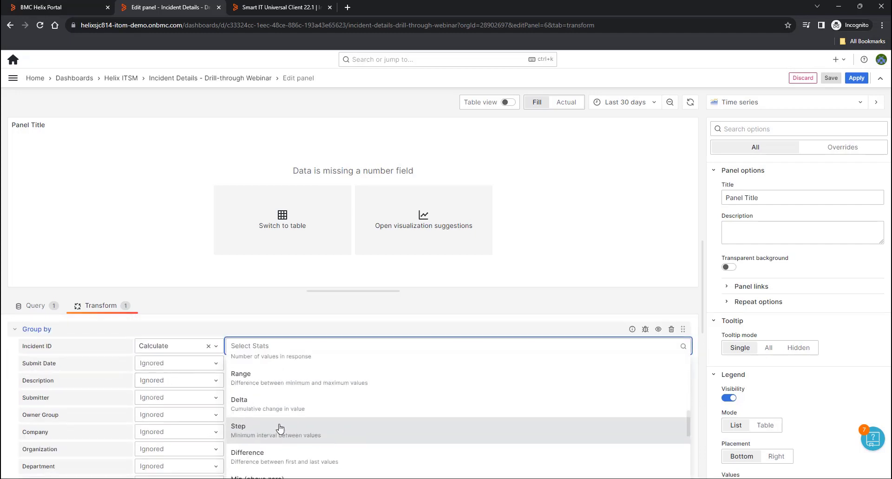
{"action": "scroll", "coordinate": [274, 425], "scroll_direction": "down", "scroll_amount": 3}
{"action": "left_click", "coordinate": [269, 447]}
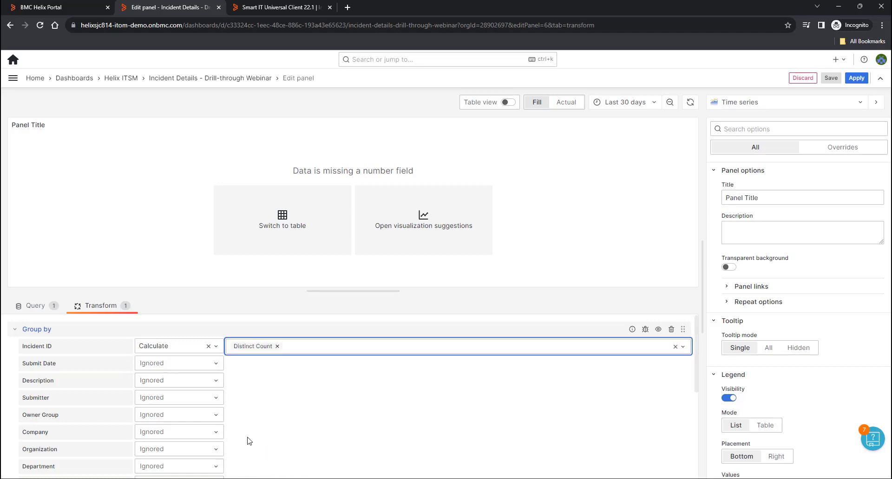
{"action": "scroll", "coordinate": [191, 430], "scroll_direction": "down", "scroll_amount": 3}
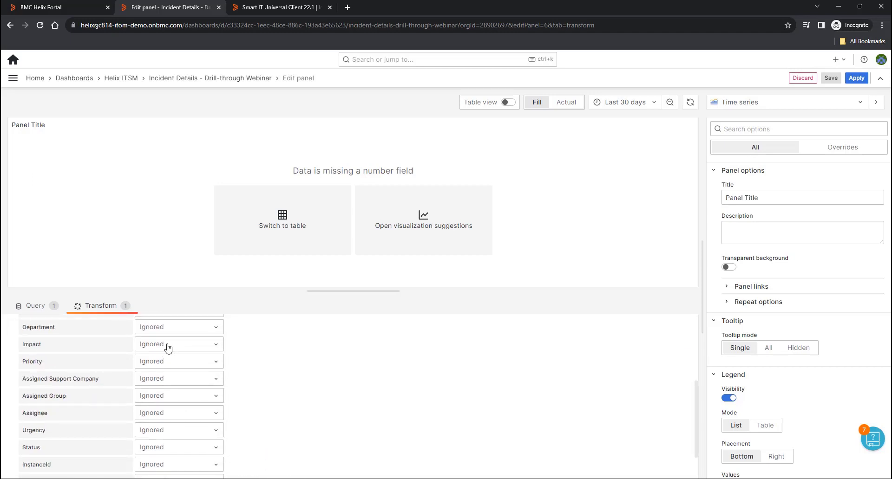
{"action": "left_click", "coordinate": [168, 346]}
{"action": "left_click", "coordinate": [154, 360]}
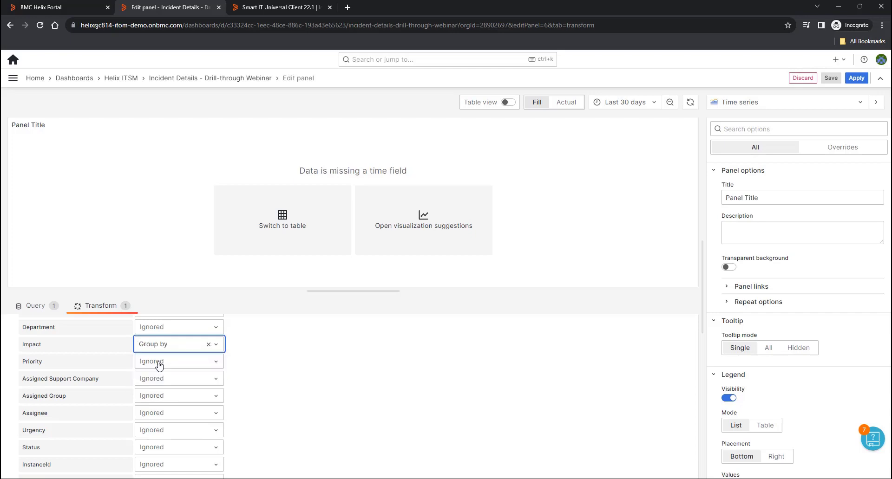
- Display the impact counts as a bar gauge panel on the dashboard
{"action": "left_click", "coordinate": [423, 216]}
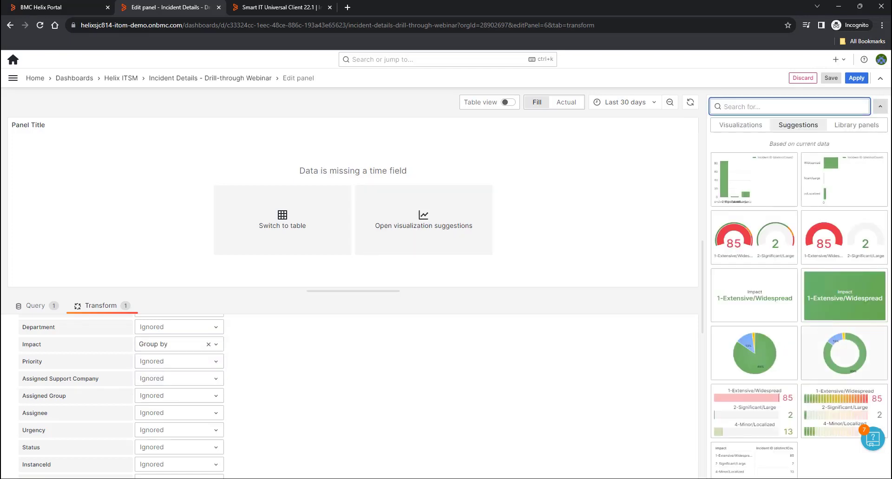
{"action": "left_click", "coordinate": [858, 408]}
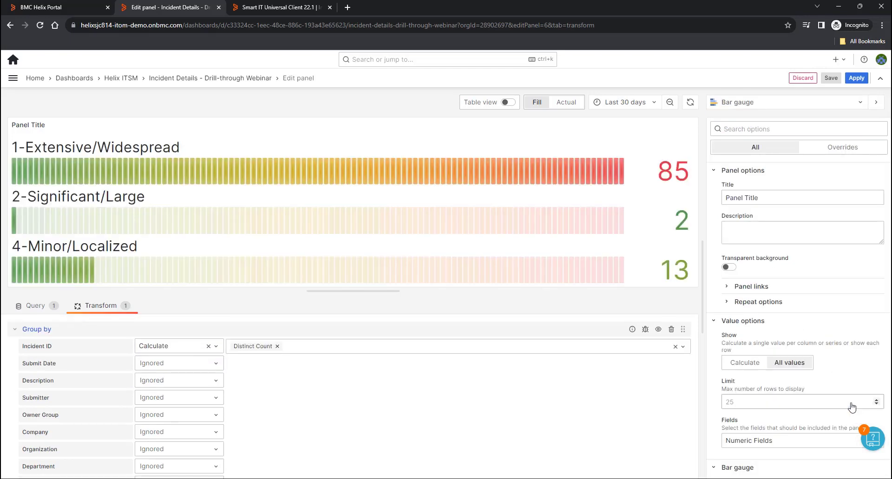
{"action": "left_click", "coordinate": [855, 78]}
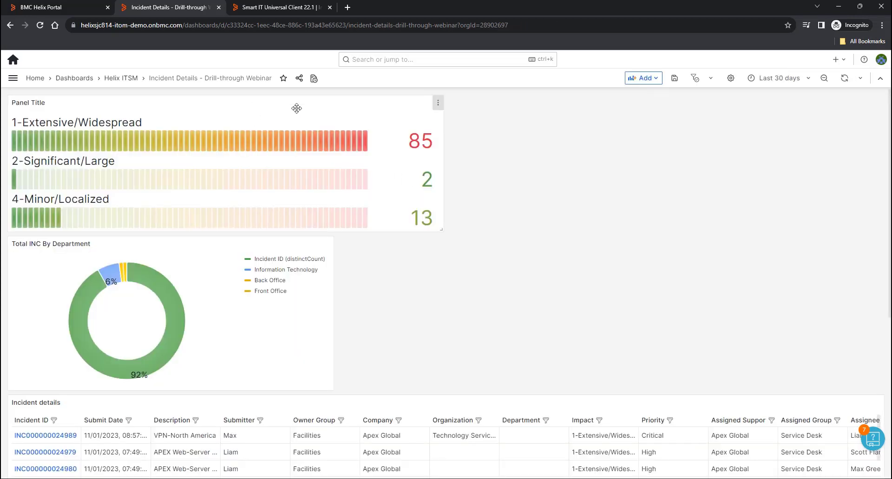
{"action": "left_click", "coordinate": [437, 103]}
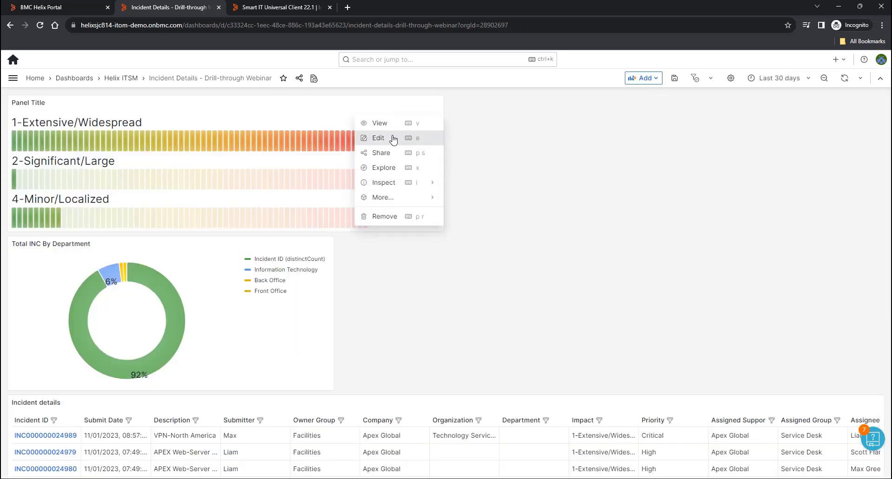
- Title the bar gauge 'Total INC By Impact', then place the shorter department donut beside it
{"action": "left_click", "coordinate": [402, 136]}
{"action": "left_click_drag", "start_coordinate": [778, 200], "coordinate": [662, 200]}
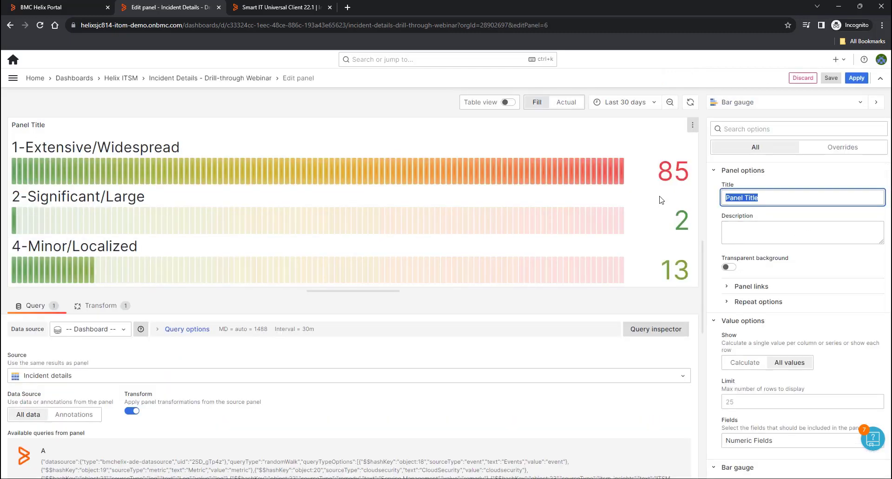
{"action": "type", "text": "Total INC By Impact"}
{"action": "left_click", "coordinate": [856, 78]}
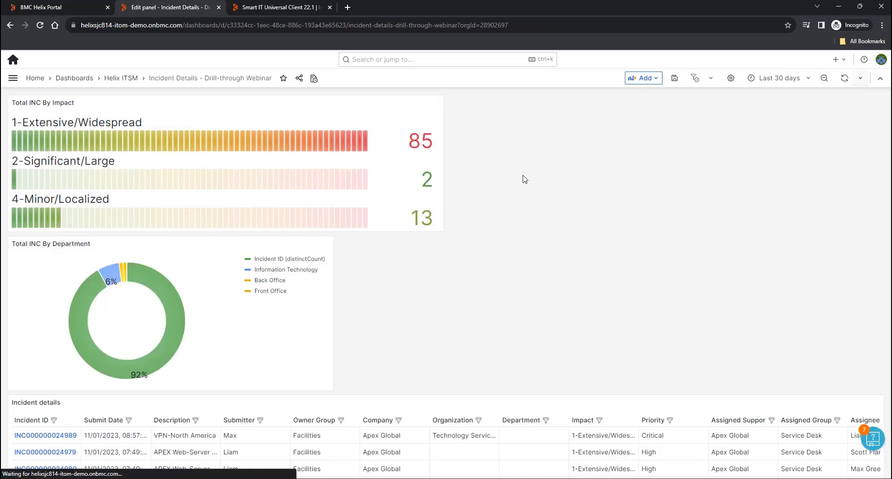
{"action": "left_click_drag", "start_coordinate": [239, 247], "coordinate": [696, 107]}
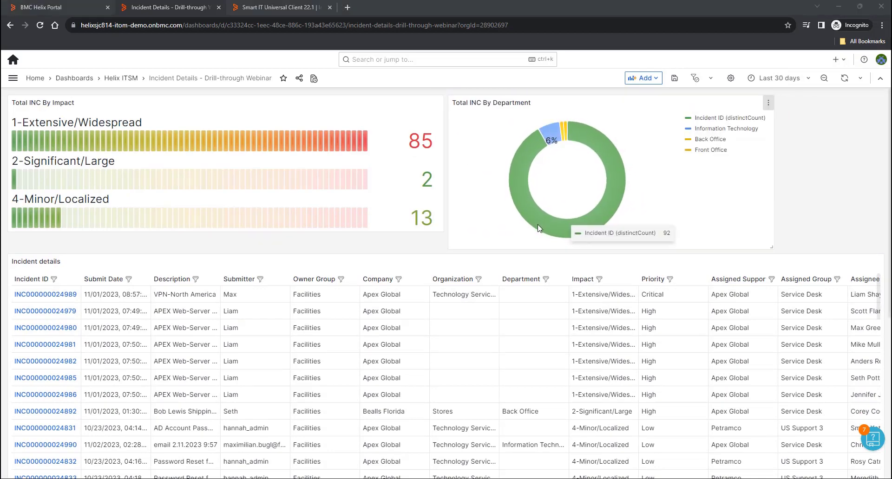
{"action": "left_click_drag", "start_coordinate": [771, 246], "coordinate": [772, 228]}
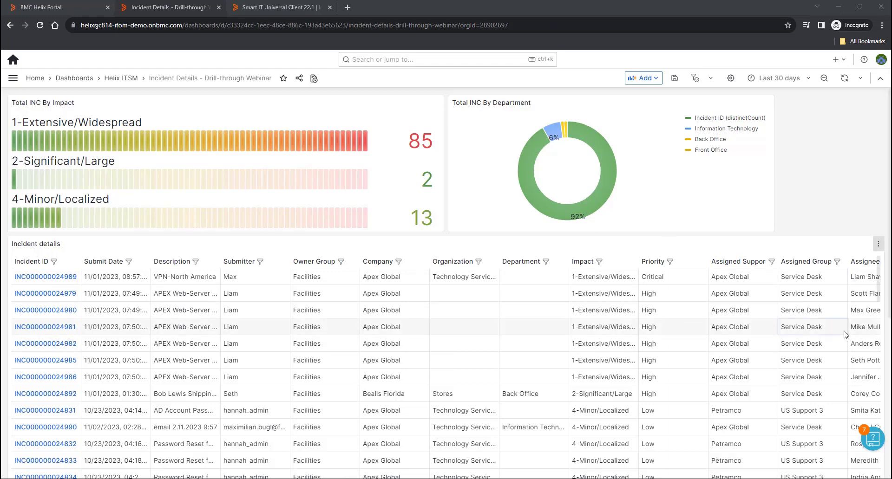
- Return to the dashboards home and open the Row & Repeat Feature Demo dashboard
{"action": "left_click", "coordinate": [35, 80]}
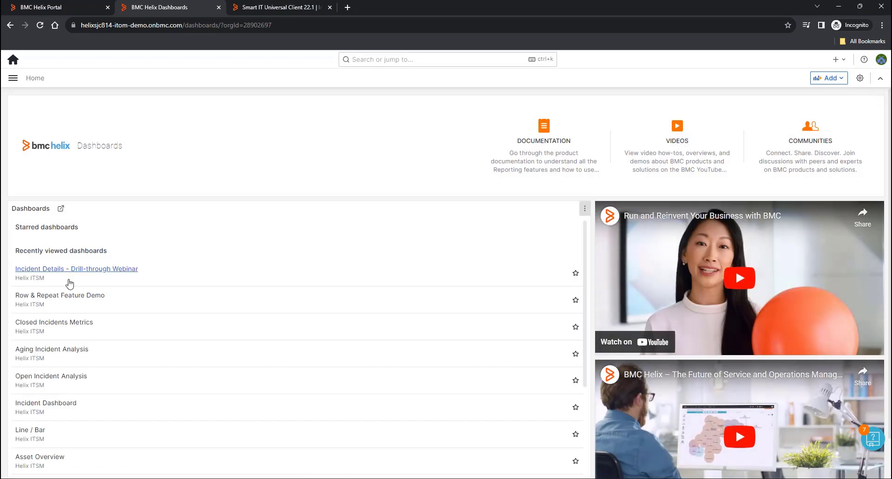
{"action": "left_click", "coordinate": [51, 301]}
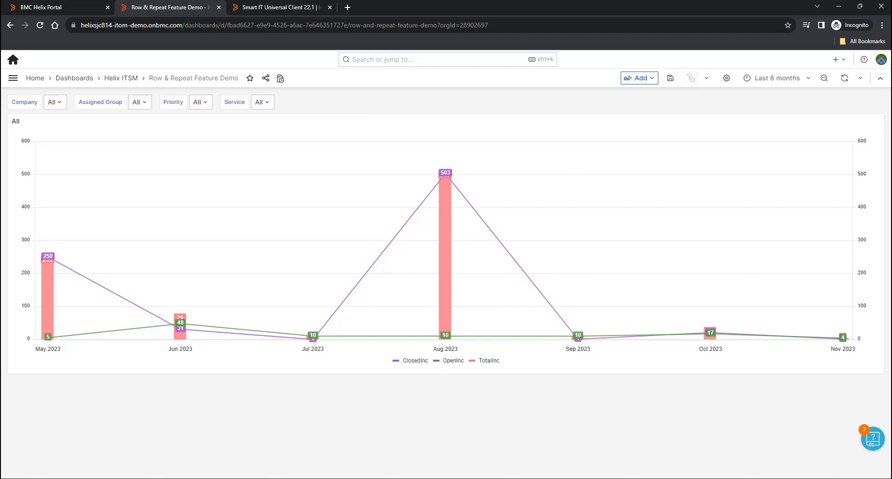
{"action": "left_click", "coordinate": [643, 79]}
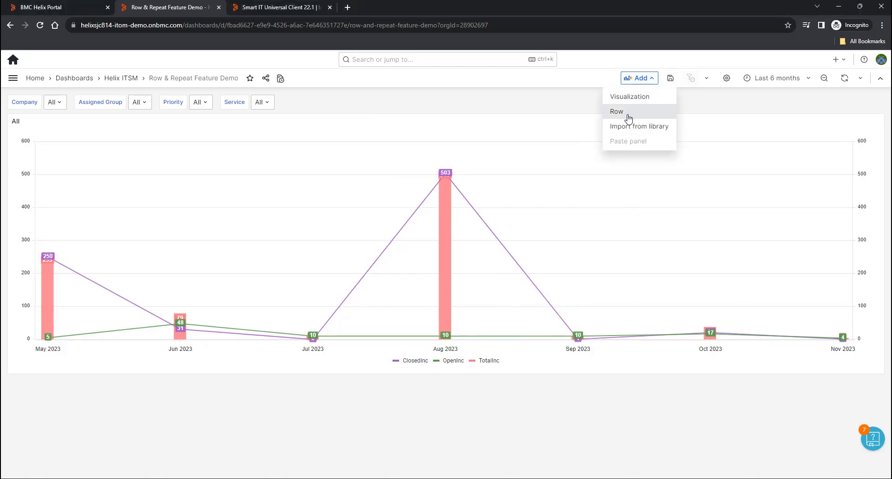
- Add a row containing the chart and set it to repeat for the priority variable
{"action": "left_click", "coordinate": [629, 119]}
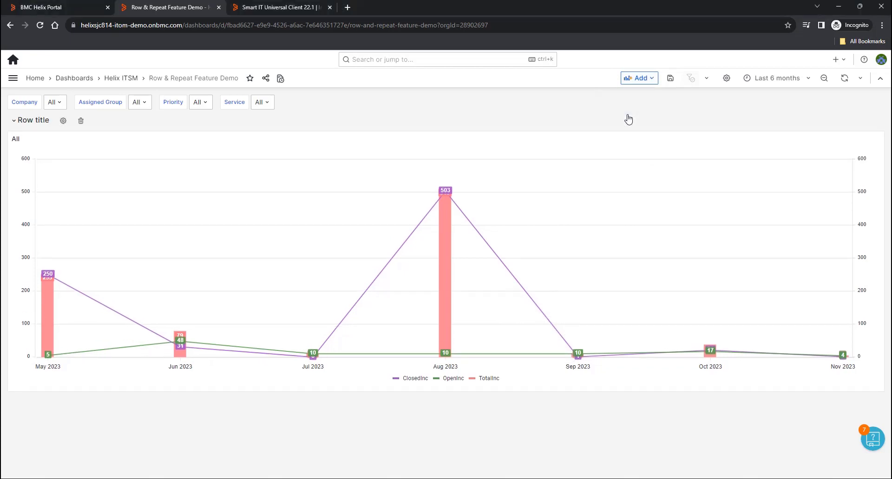
{"action": "left_click", "coordinate": [63, 121]}
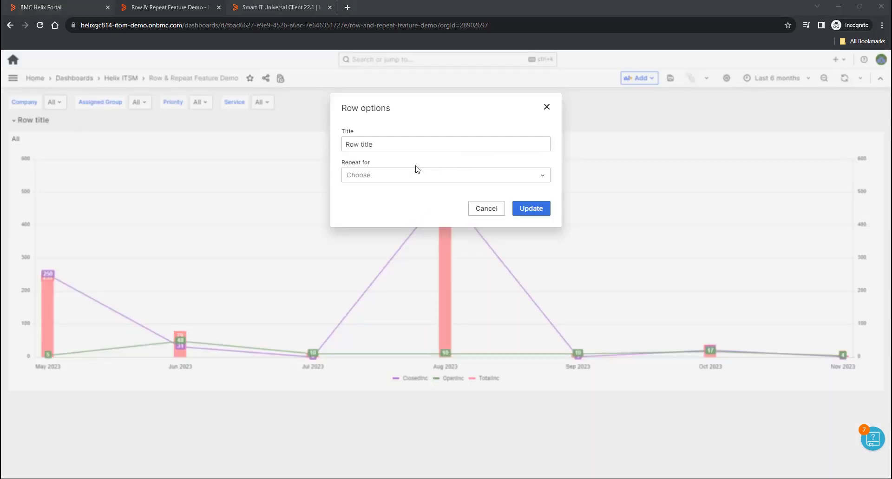
{"action": "left_click", "coordinate": [389, 178]}
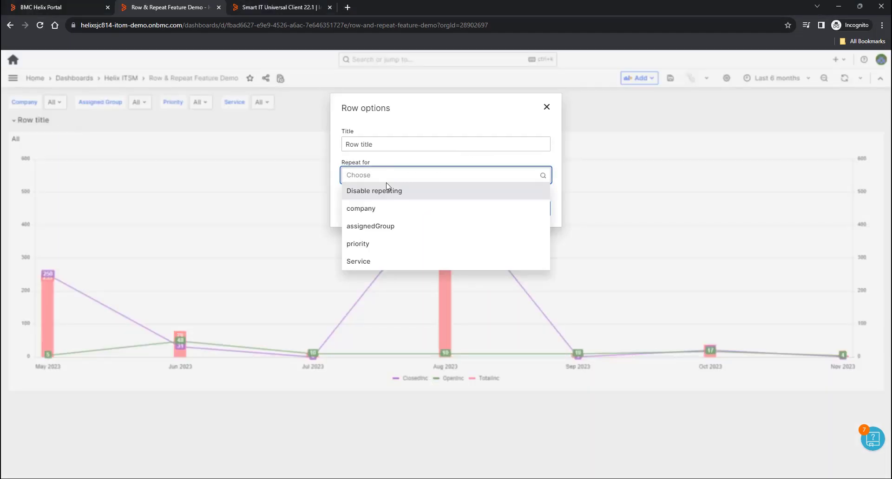
{"action": "left_click", "coordinate": [368, 245]}
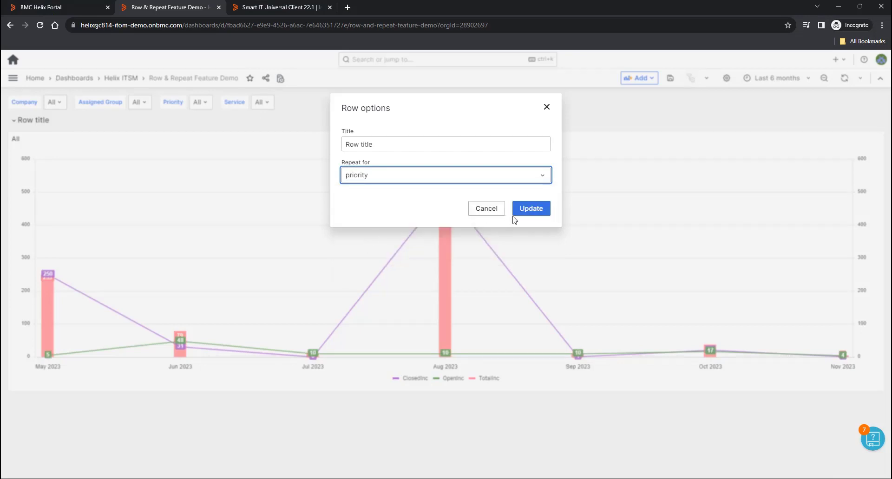
{"action": "left_click", "coordinate": [536, 213]}
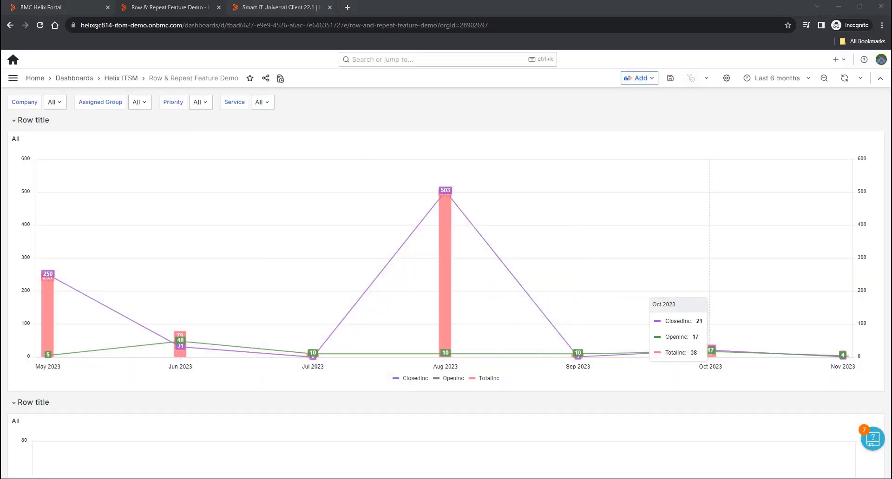
- Check the available Priority values and collapse all four repeated rows
{"action": "left_click", "coordinate": [197, 102]}
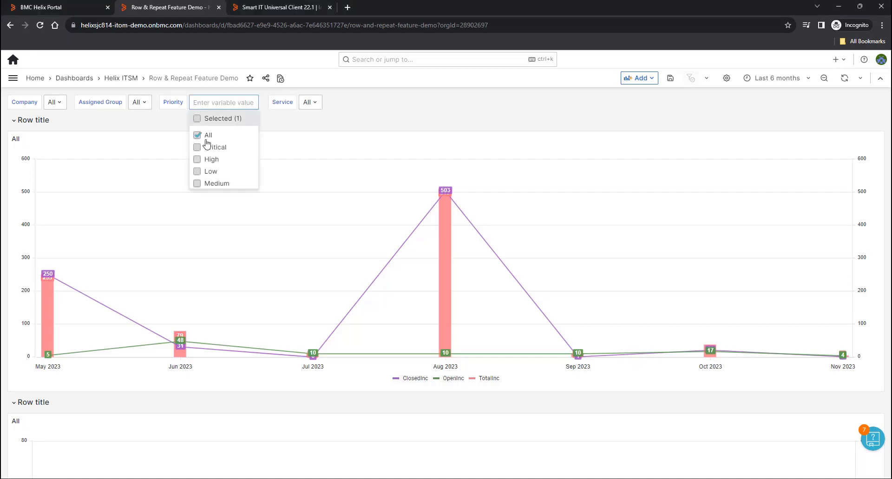
{"action": "left_click", "coordinate": [384, 119]}
{"action": "left_click", "coordinate": [17, 121]}
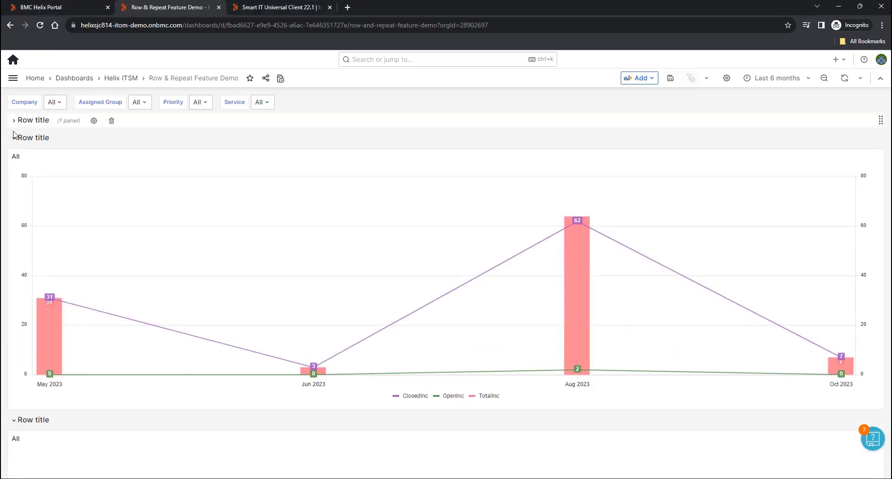
{"action": "left_click", "coordinate": [14, 138]}
{"action": "left_click", "coordinate": [14, 155]}
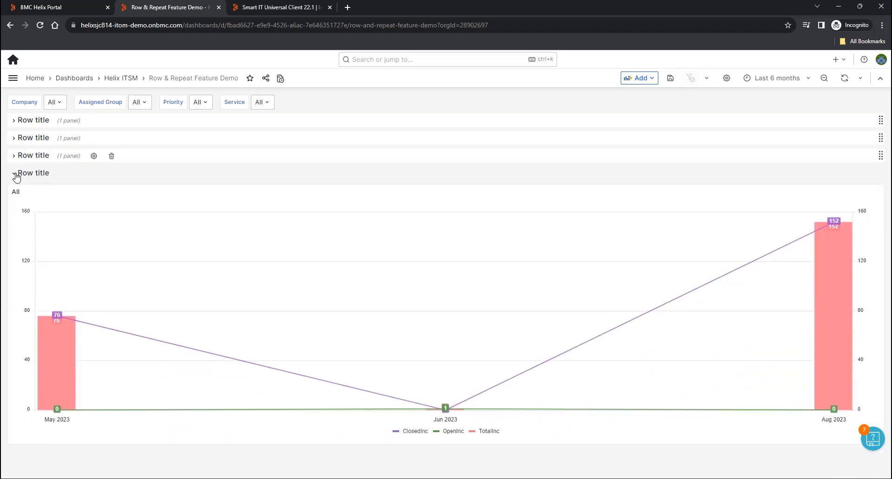
{"action": "left_click", "coordinate": [16, 175]}
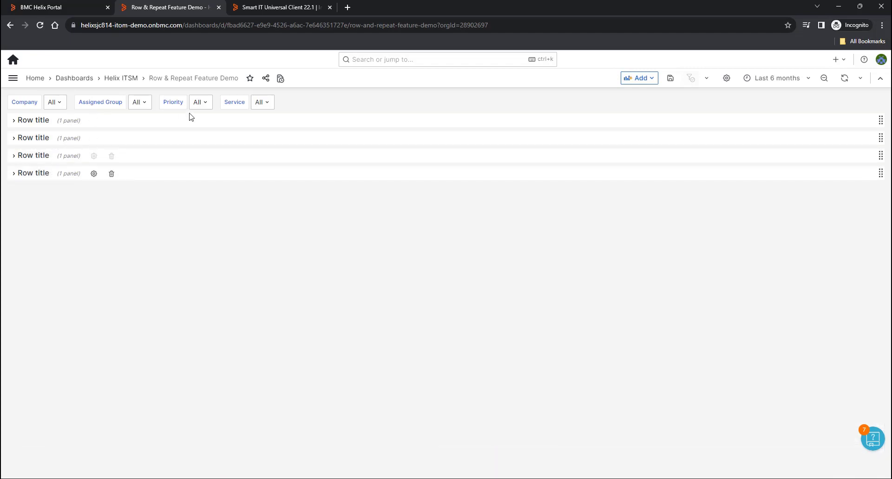
- Filter Priority to Critical to verify a single row, then reset the filter to All
{"action": "left_click", "coordinate": [201, 102]}
{"action": "left_click", "coordinate": [198, 147]}
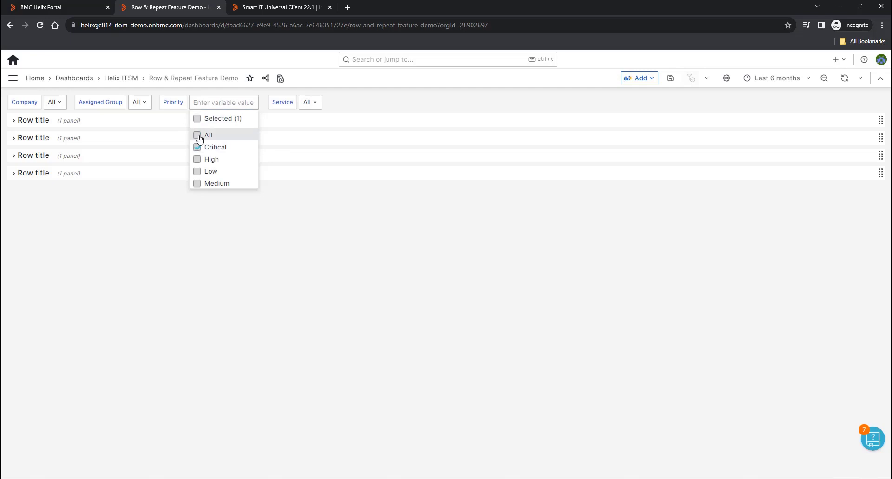
{"action": "left_click", "coordinate": [257, 231]}
{"action": "left_click", "coordinate": [31, 122]}
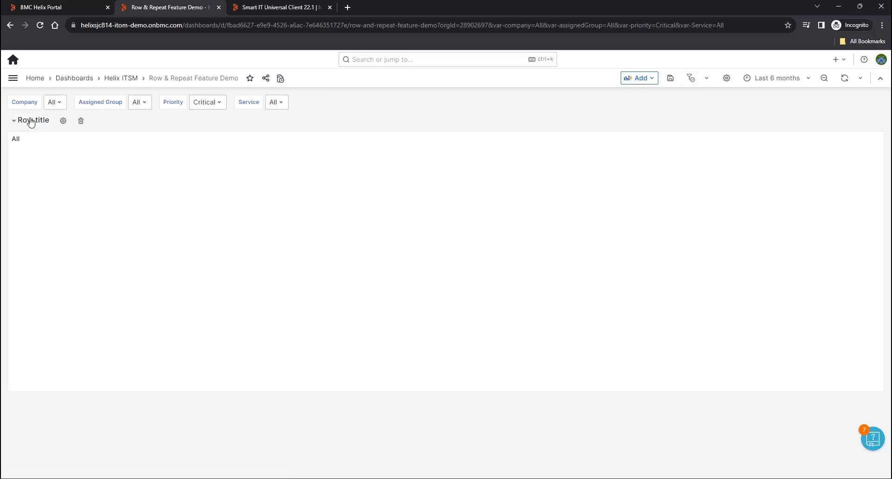
{"action": "left_click", "coordinate": [21, 120]}
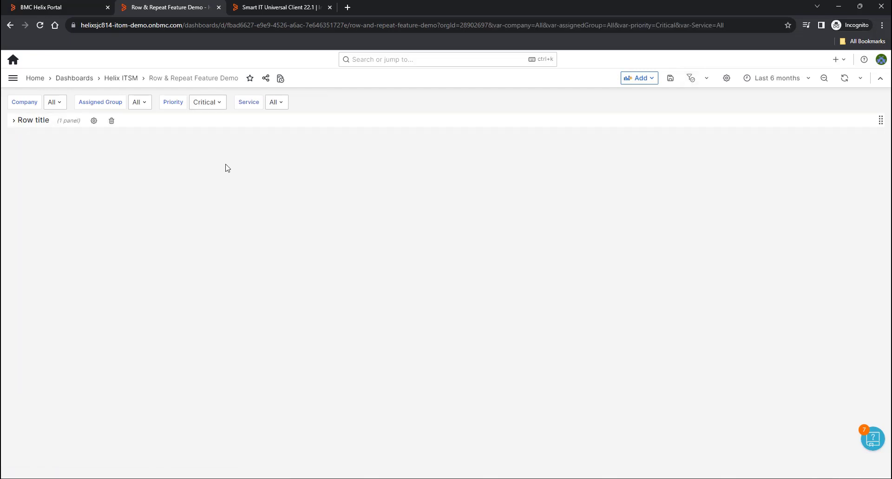
{"action": "left_click", "coordinate": [219, 102]}
{"action": "left_click", "coordinate": [200, 134]}
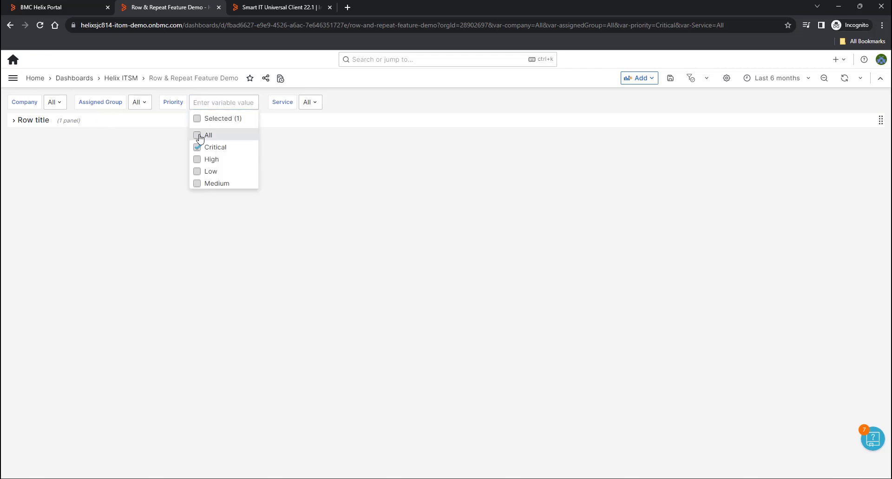
{"action": "left_click", "coordinate": [375, 101]}
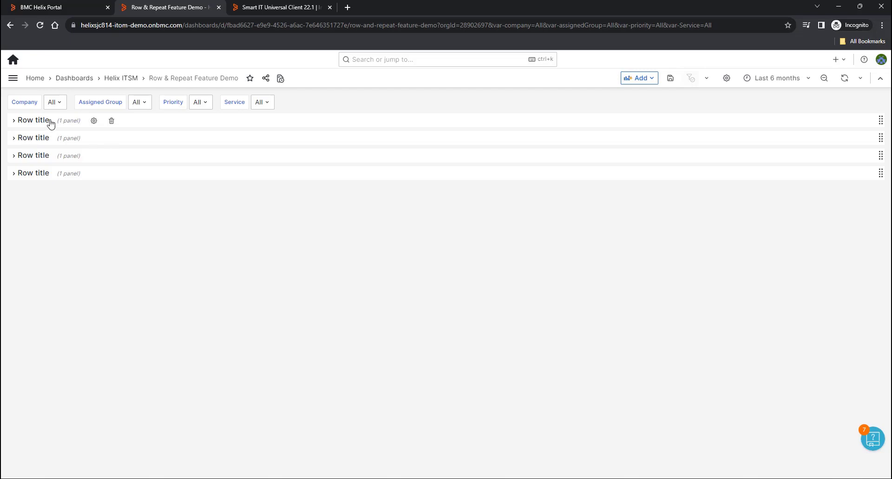
- Set the repeated row title to $priority so rows read Critical, High, Low, Medium
{"action": "left_click", "coordinate": [95, 122]}
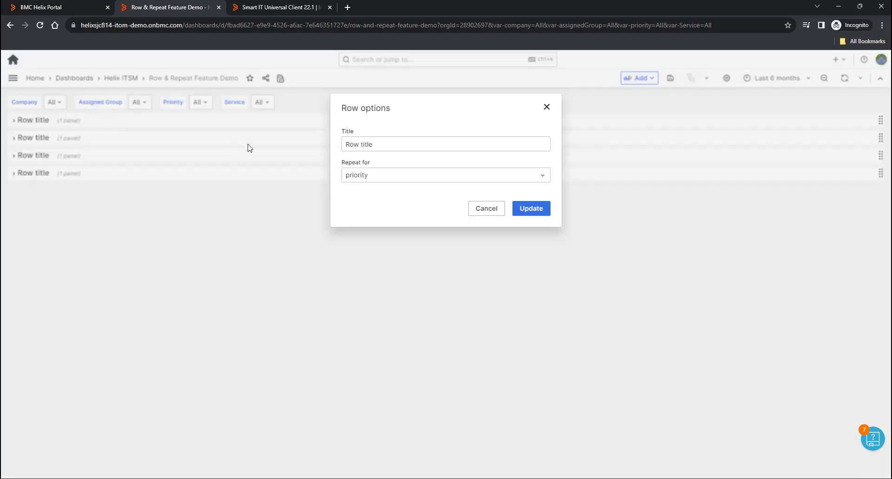
{"action": "triple_click", "coordinate": [382, 145]}
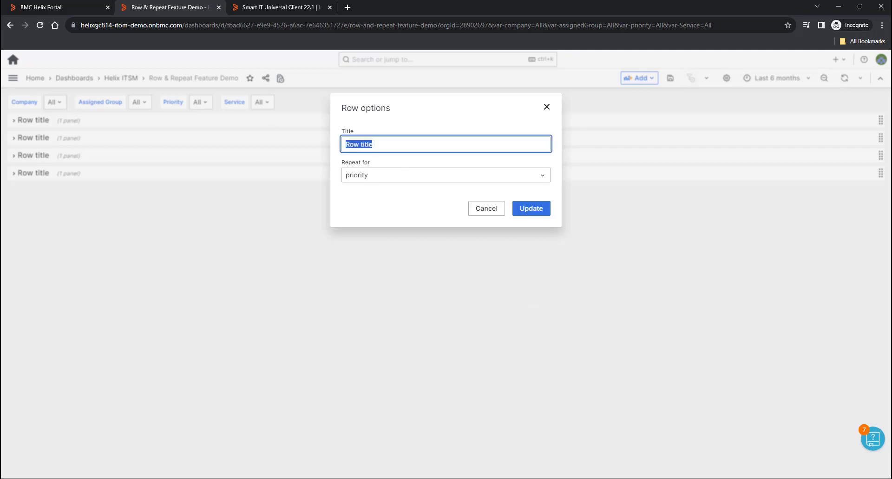
{"action": "type", "text": "$priority"}
{"action": "left_click", "coordinate": [530, 209]}
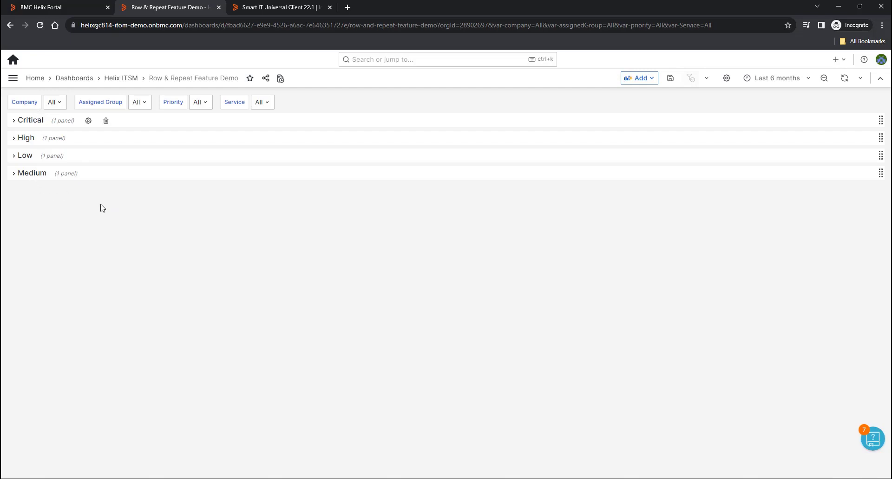
- Expand the Critical and High rows and scroll through their incident charts
{"action": "left_click", "coordinate": [14, 122]}
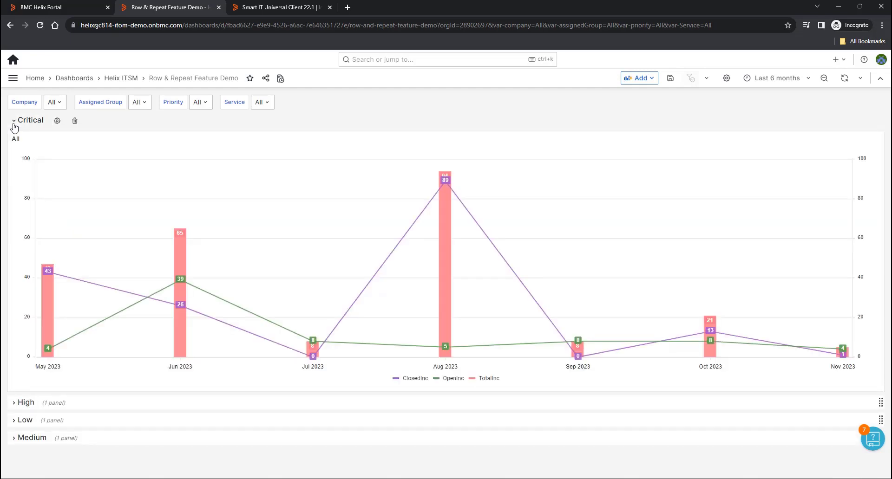
{"action": "left_click", "coordinate": [14, 404]}
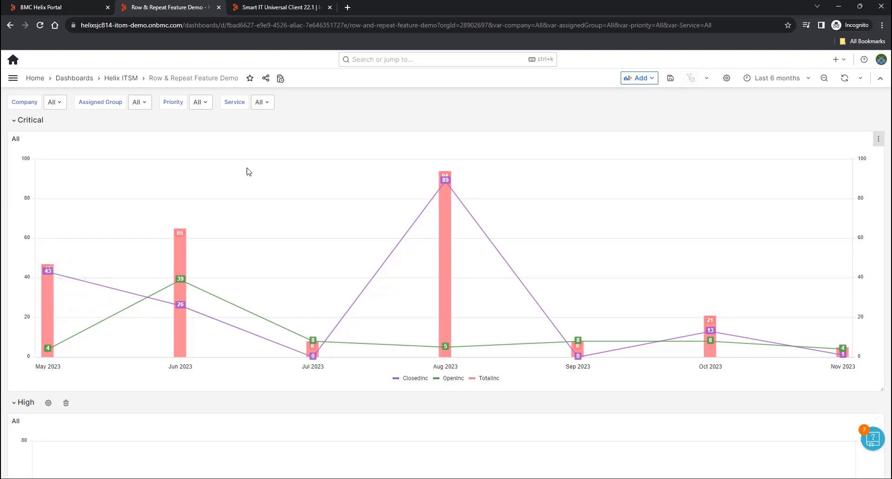
{"action": "scroll", "coordinate": [243, 266], "scroll_direction": "down", "scroll_amount": 4}
{"action": "scroll", "coordinate": [171, 363], "scroll_direction": "down", "scroll_amount": 2}
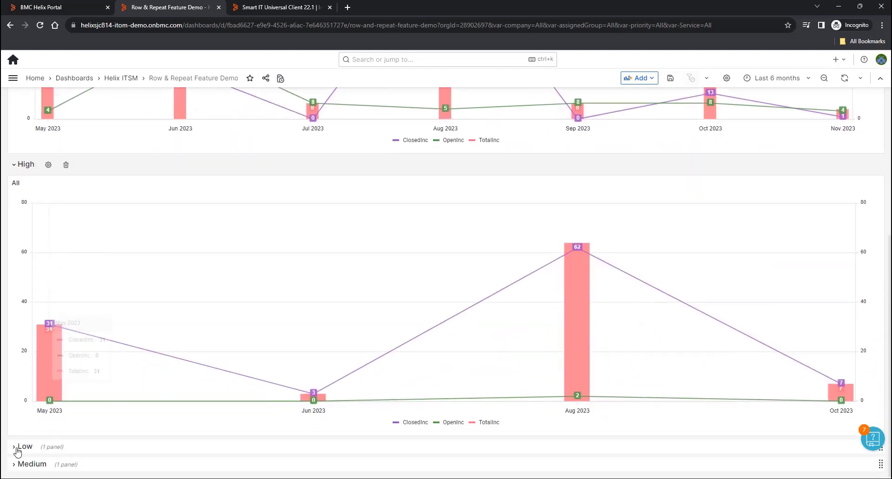
{"action": "scroll", "coordinate": [145, 324], "scroll_direction": "down", "scroll_amount": 2}
{"action": "scroll", "coordinate": [145, 323], "scroll_direction": "down", "scroll_amount": 5}
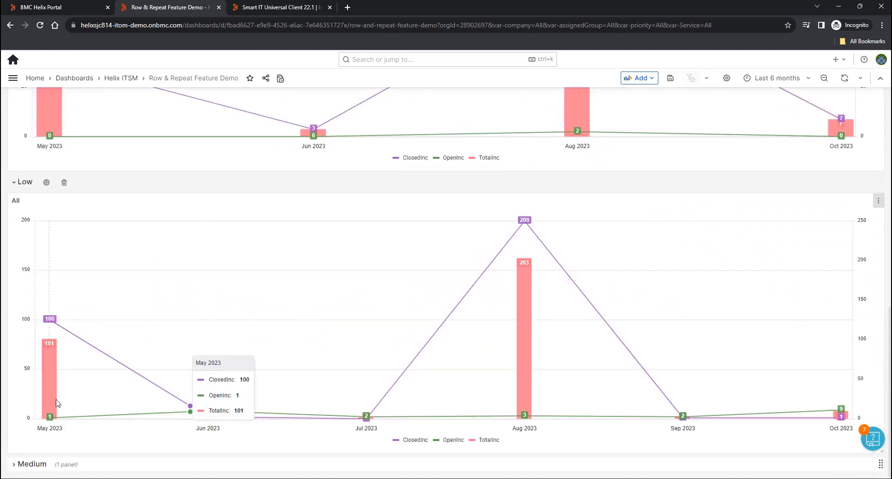
{"action": "scroll", "coordinate": [216, 259], "scroll_direction": "down", "scroll_amount": 6}
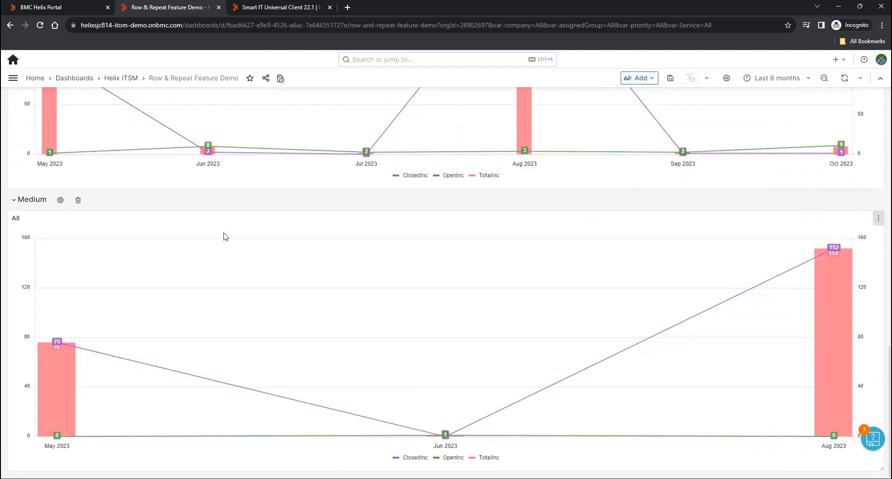
{"action": "scroll", "coordinate": [240, 225], "scroll_direction": "up", "scroll_amount": 15}
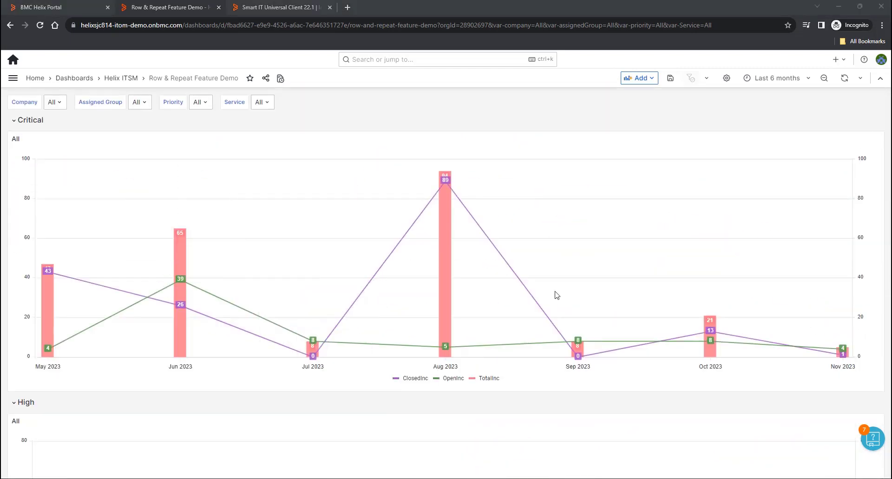
- Collapse the Critical, High, Low and Medium rows, then reopen only Critical
{"action": "left_click", "coordinate": [14, 121]}
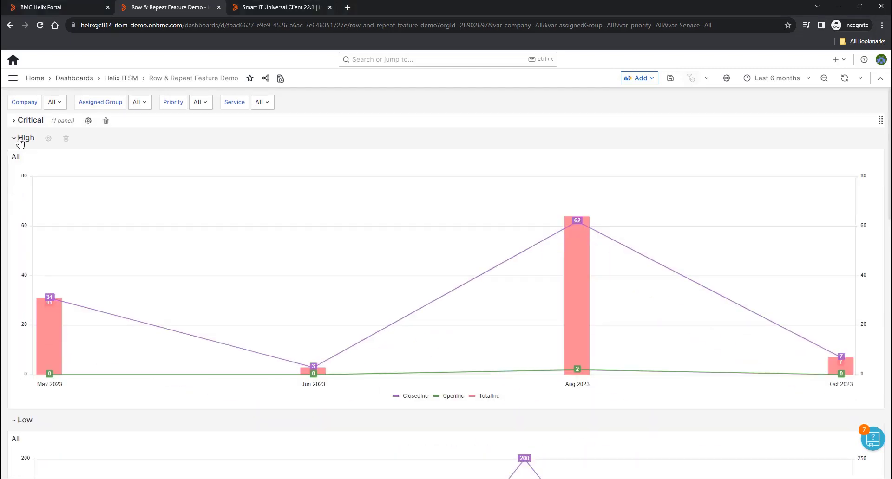
{"action": "left_click", "coordinate": [15, 139]}
{"action": "left_click", "coordinate": [15, 156]}
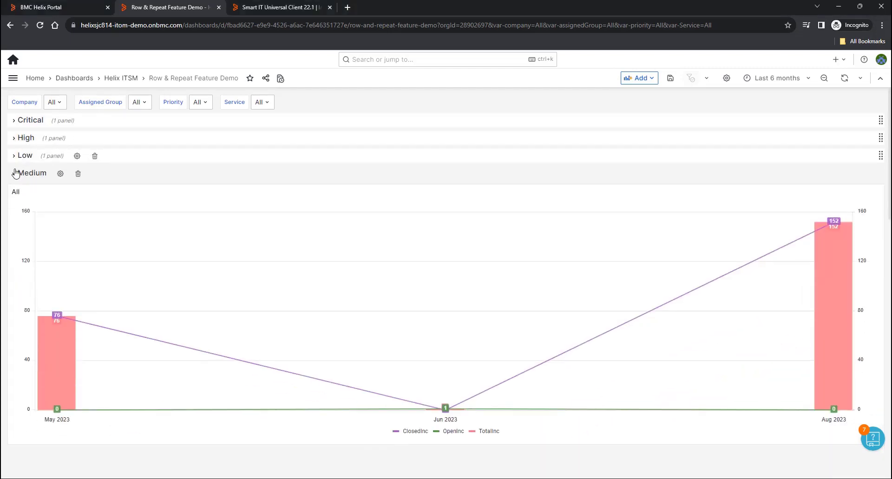
{"action": "left_click", "coordinate": [15, 173]}
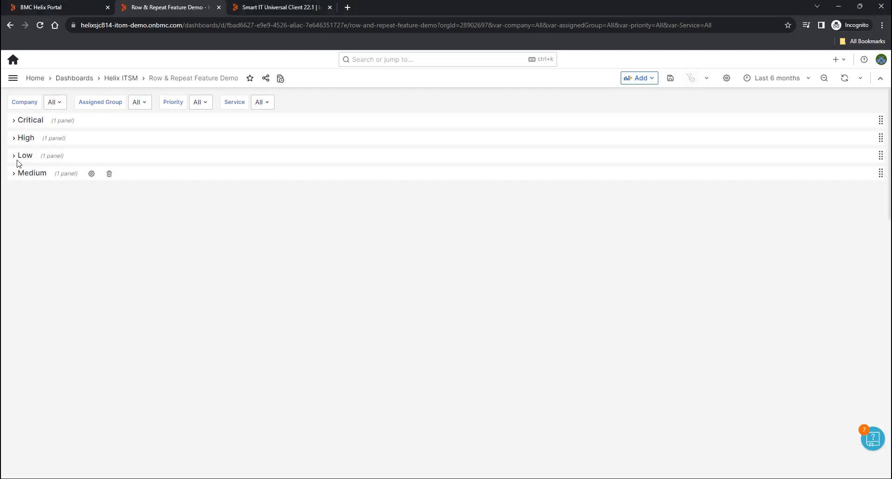
{"action": "left_click", "coordinate": [16, 123]}
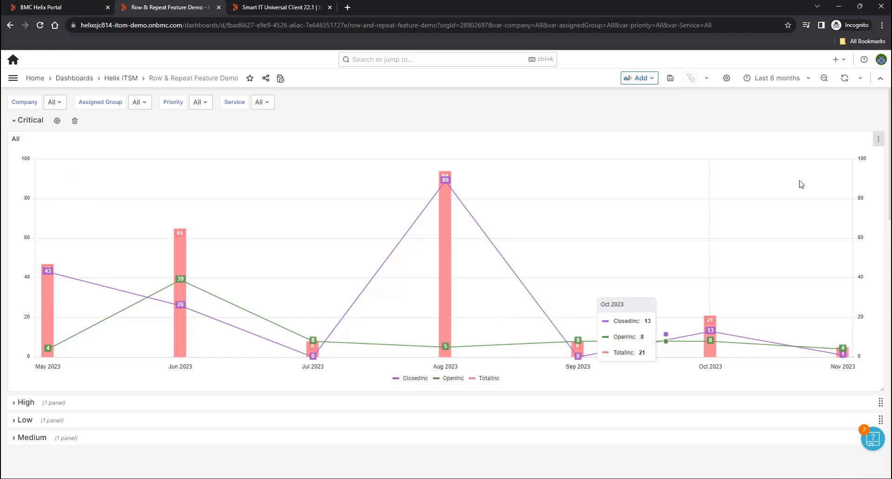
- Set the Critical chart panel to repeat by the Service variable and apply
{"action": "left_click", "coordinate": [878, 139]}
{"action": "left_click", "coordinate": [819, 175]}
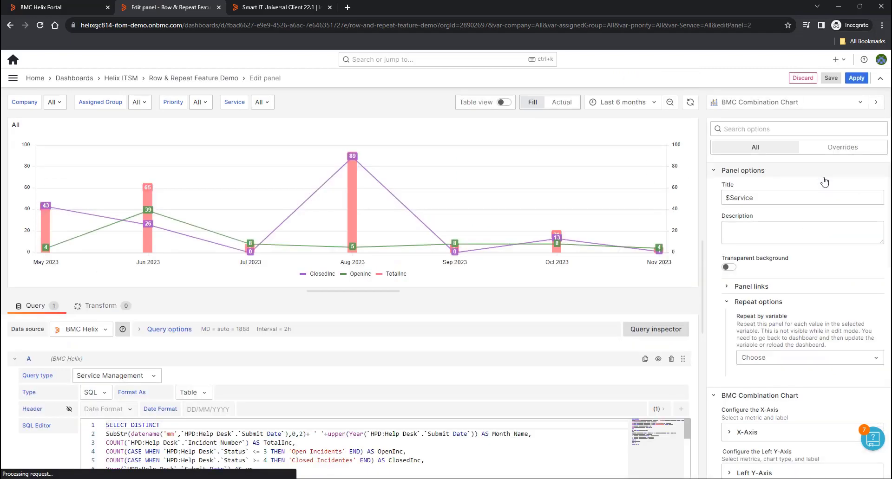
{"action": "left_click", "coordinate": [769, 361]}
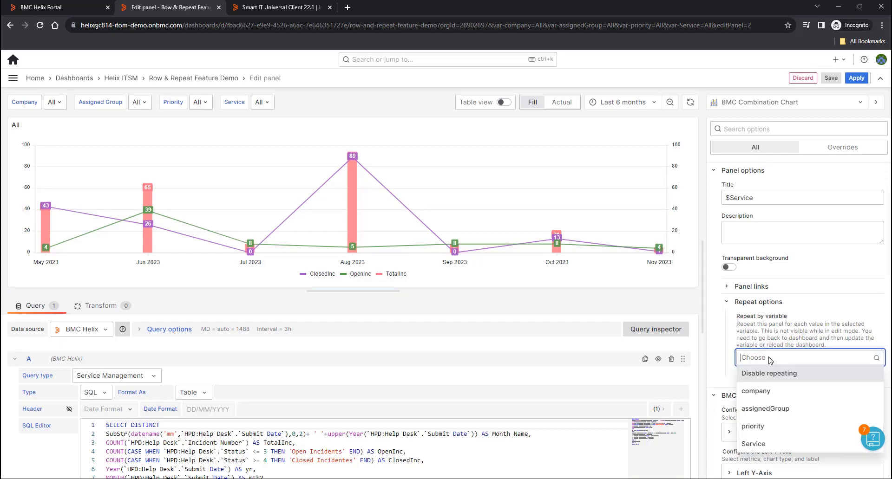
{"action": "left_click", "coordinate": [757, 445]}
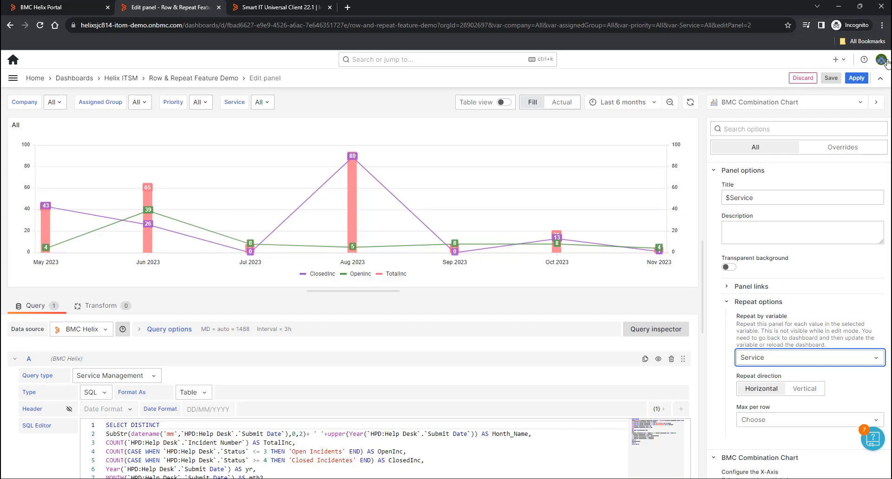
{"action": "left_click", "coordinate": [856, 78]}
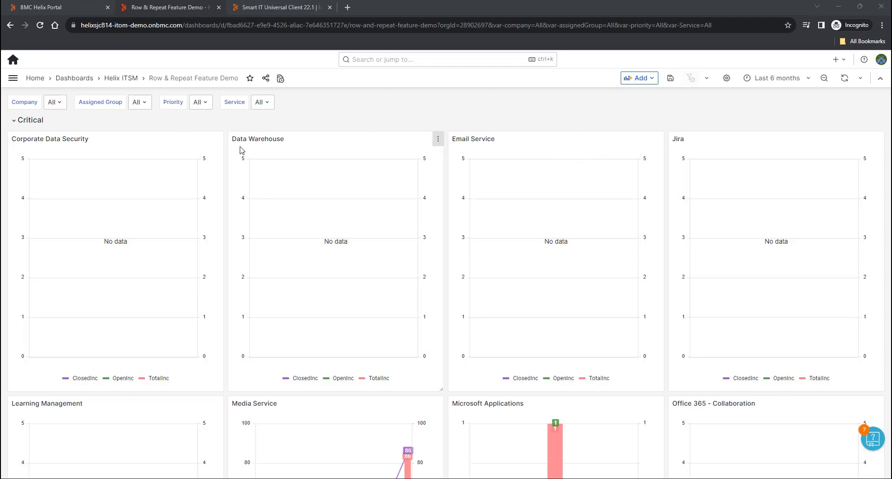
- Filter Service to Data Warehouse, Media Service and VPN-North America
{"action": "left_click", "coordinate": [269, 107]}
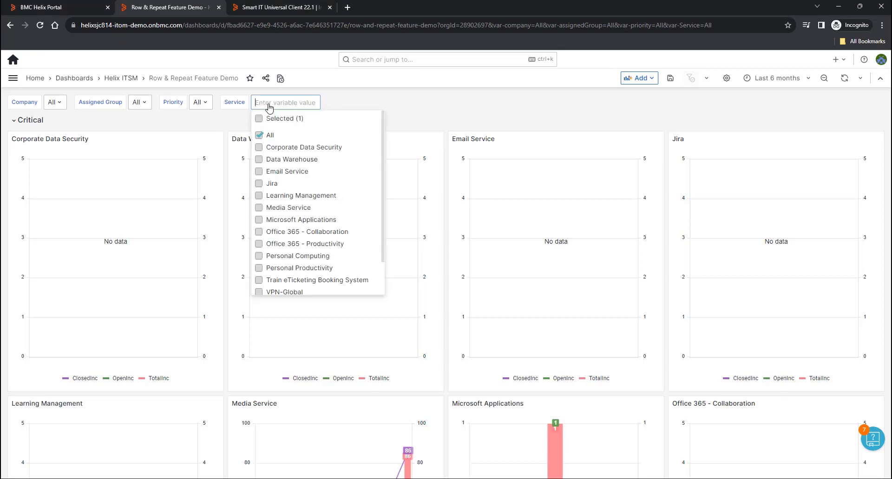
{"action": "left_click", "coordinate": [259, 159]}
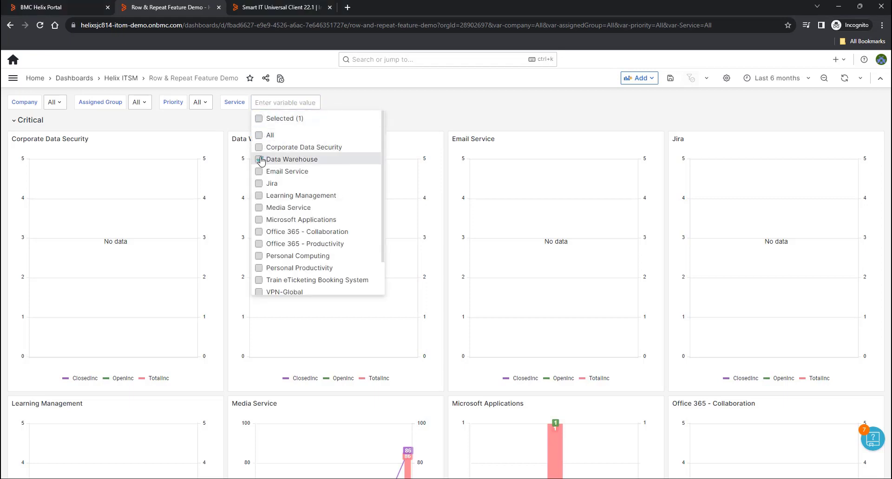
{"action": "left_click", "coordinate": [259, 208]}
{"action": "scroll", "coordinate": [263, 267], "scroll_direction": "down", "scroll_amount": 1}
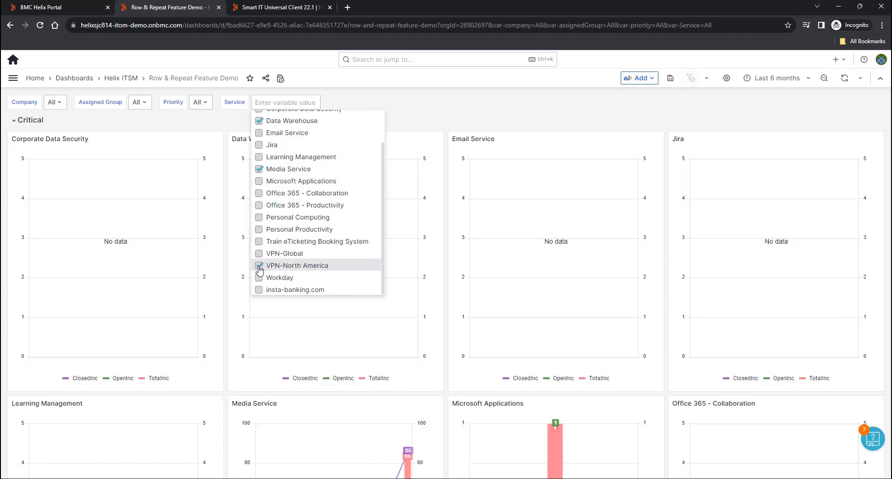
{"action": "left_click", "coordinate": [442, 112]}
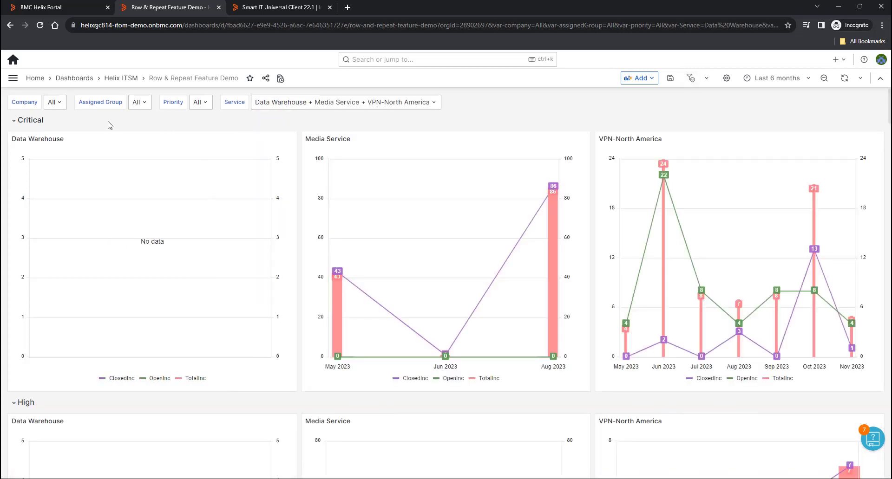
- Open the Data Warehouse panel in the editor
{"action": "mouse_move", "coordinate": [110, 125]}
{"action": "left_click", "coordinate": [290, 138]}
{"action": "left_click", "coordinate": [251, 180]}
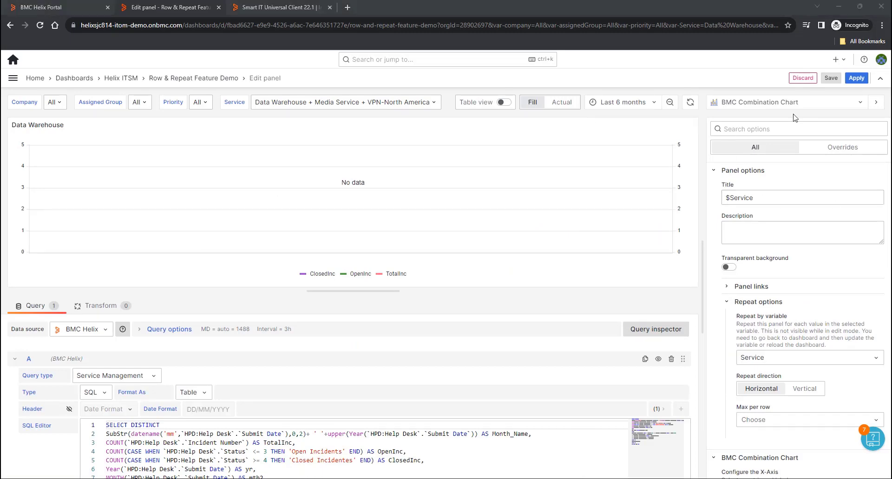
- Apply the panel edit and save the Row & Repeat Feature Demo dashboard
{"action": "left_click", "coordinate": [855, 79]}
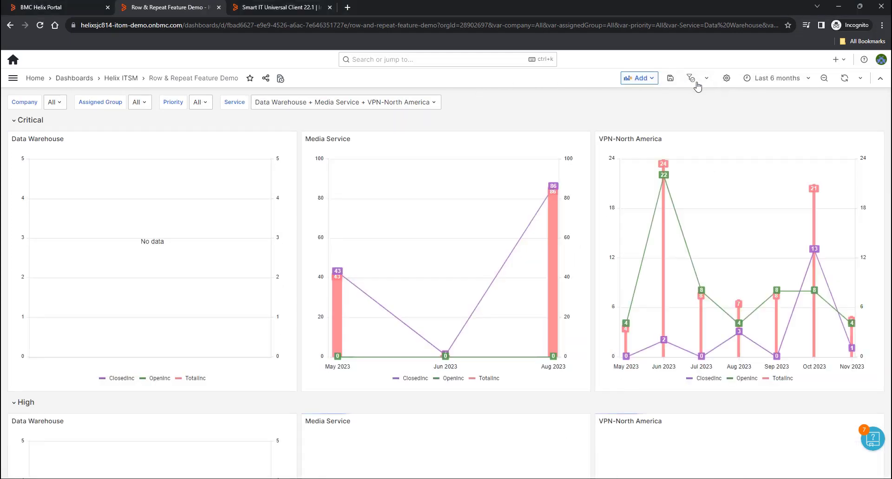
{"action": "left_click", "coordinate": [670, 79]}
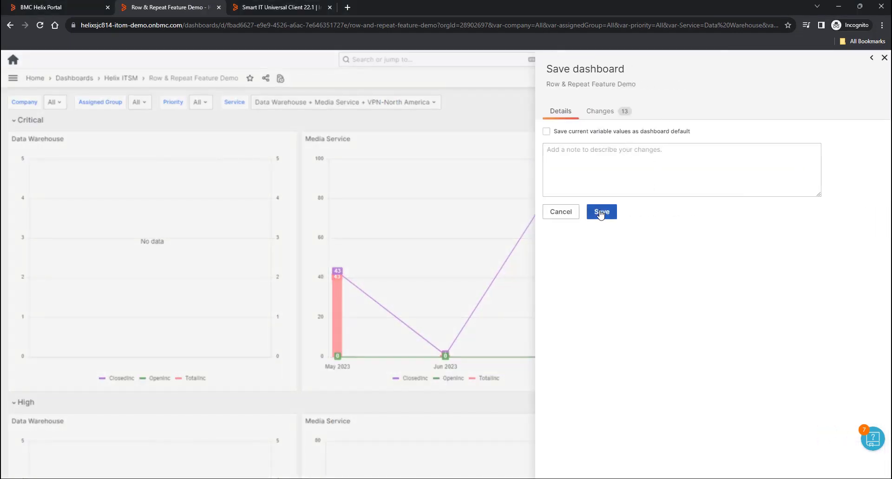
{"action": "left_click", "coordinate": [600, 215]}
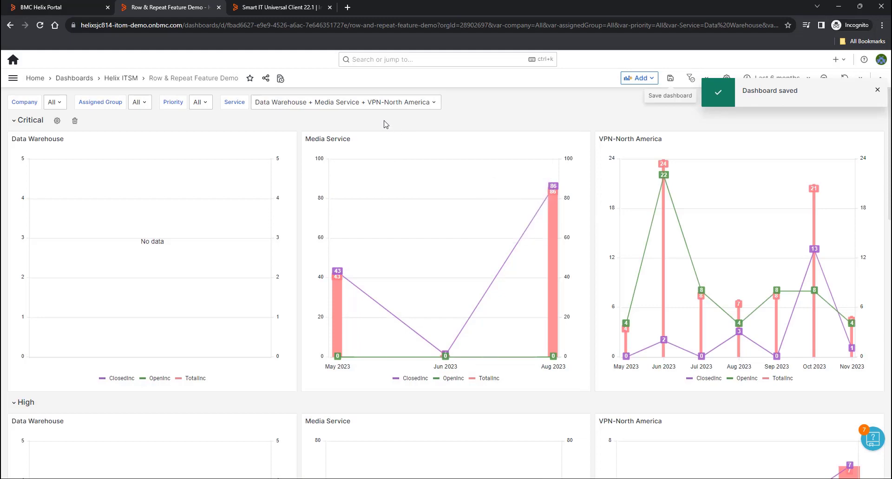
- Collapse the Critical, High, Low and Medium priority rows
{"action": "left_click", "coordinate": [12, 123]}
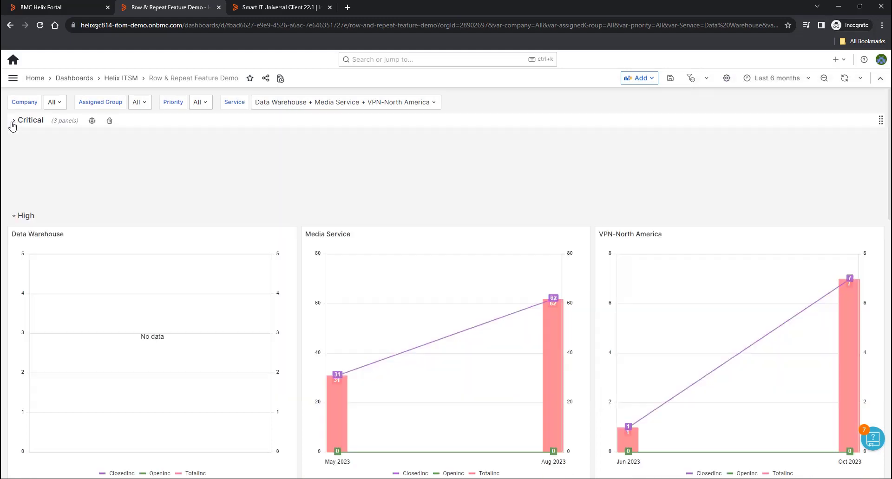
{"action": "left_click", "coordinate": [15, 138]}
{"action": "left_click", "coordinate": [14, 156]}
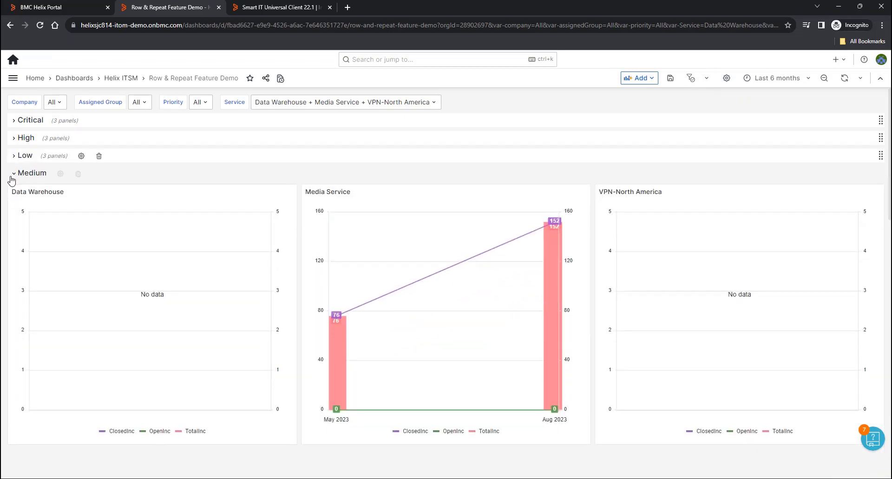
{"action": "left_click", "coordinate": [13, 174]}
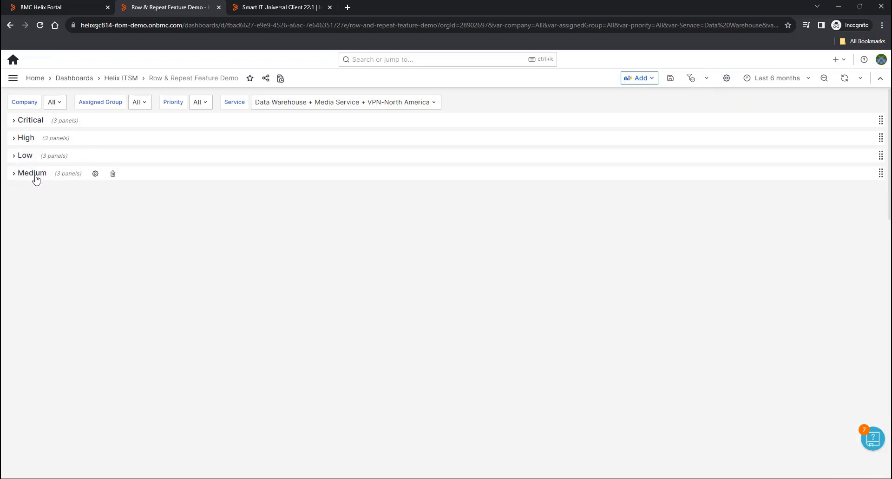
- Expand and collapse the Critical row several times to review its per-service charts
{"action": "left_click", "coordinate": [12, 123]}
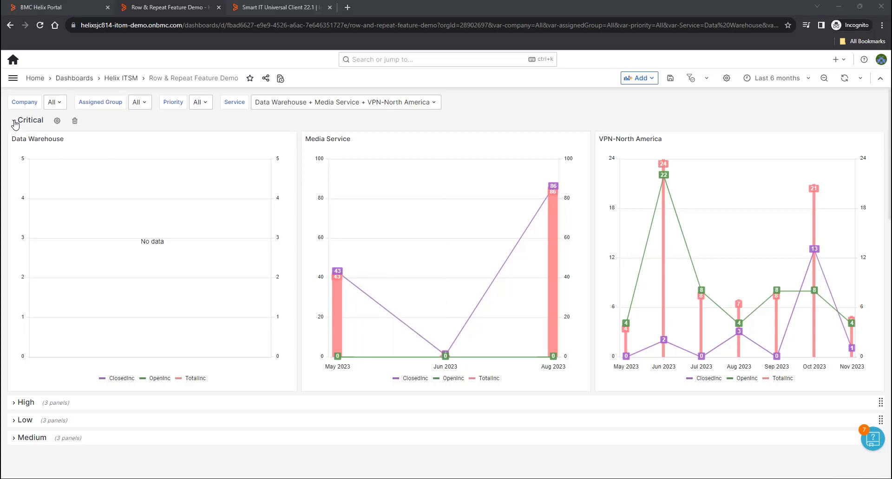
{"action": "left_click", "coordinate": [14, 122]}
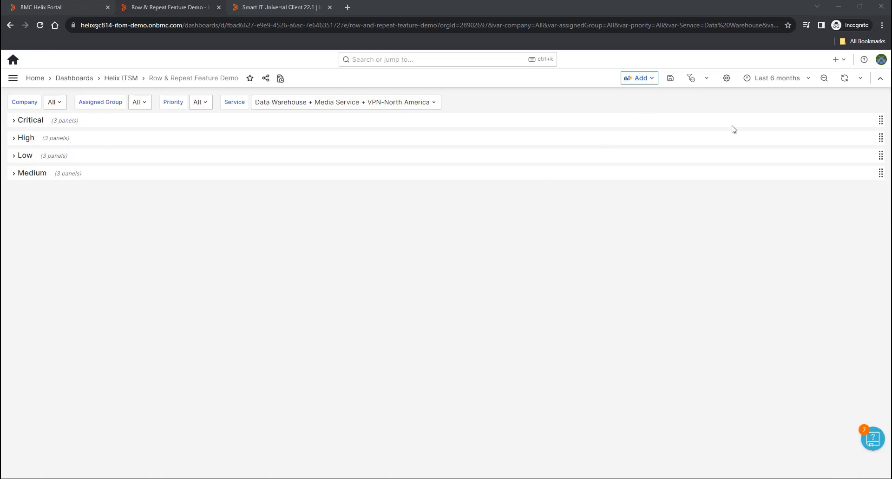
{"action": "left_click", "coordinate": [15, 122]}
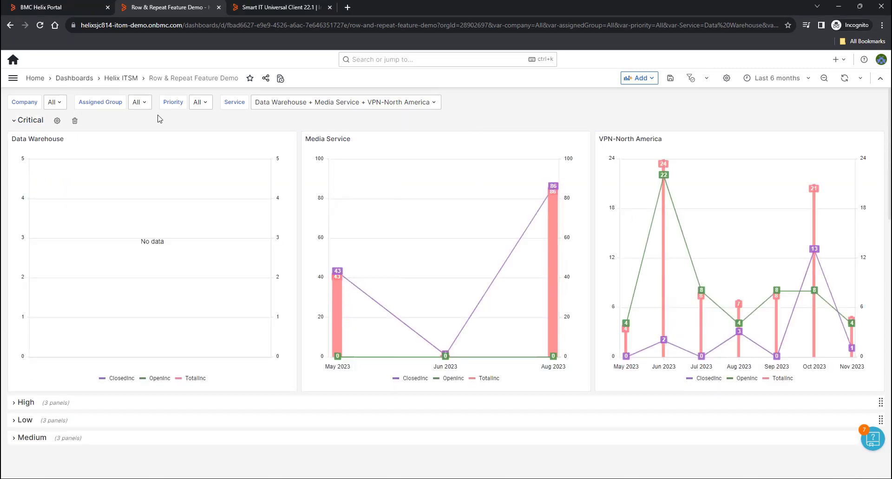
{"action": "left_click", "coordinate": [14, 122]}
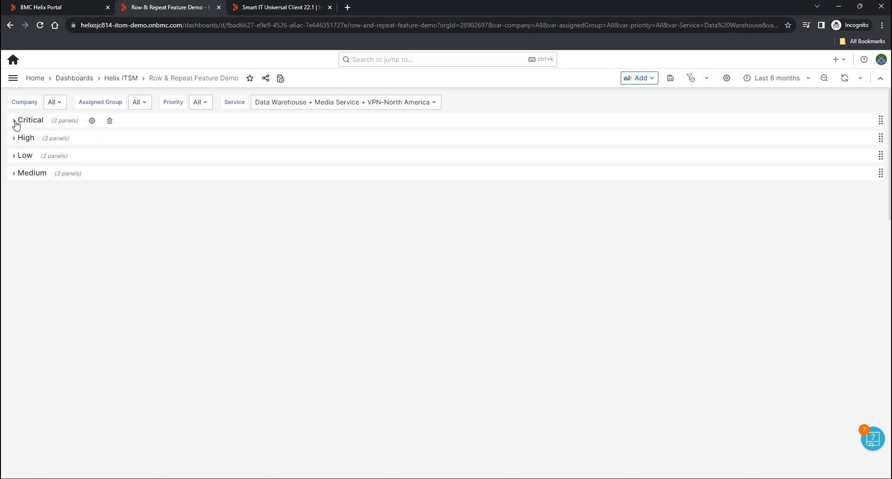
{"action": "left_click", "coordinate": [15, 121]}
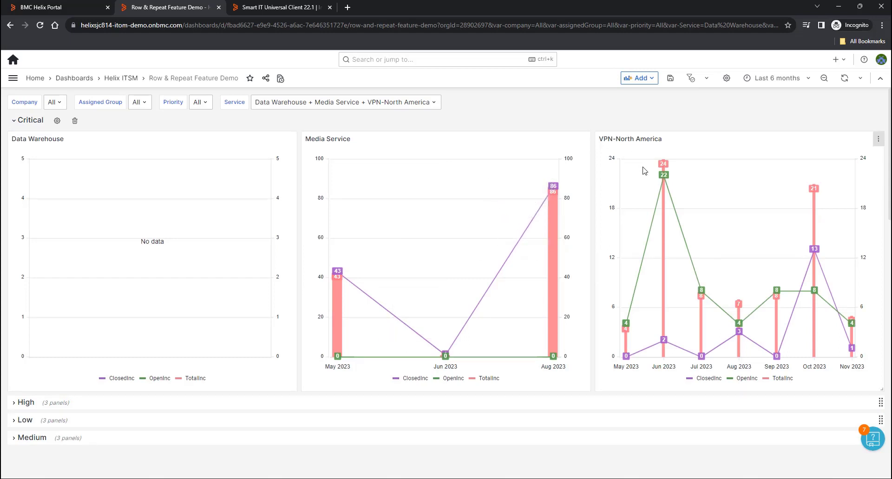
{"action": "left_click", "coordinate": [14, 125]}
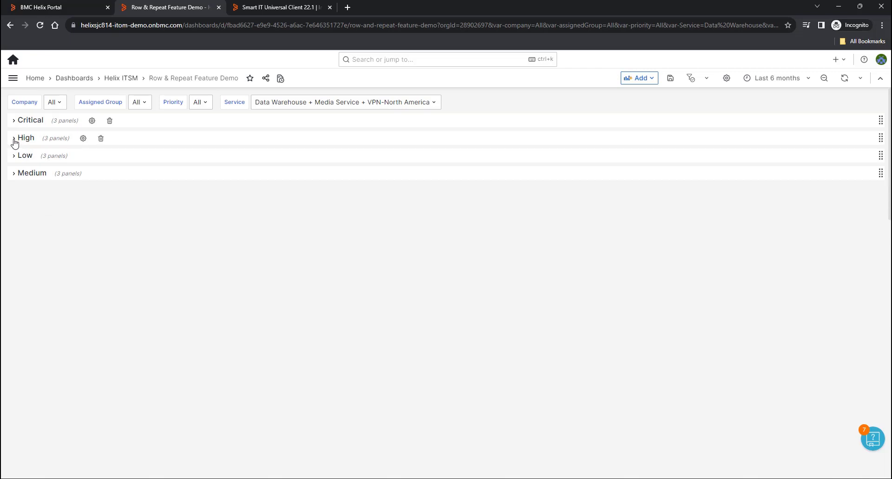
- Check the High row's charts, collapse it again, and bring up the Save dashboard form
{"action": "left_click", "coordinate": [14, 139]}
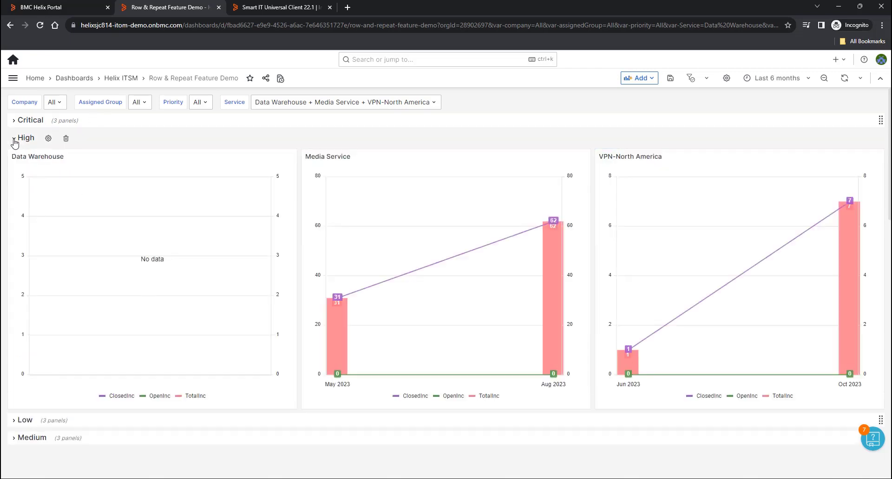
{"action": "left_click", "coordinate": [15, 140]}
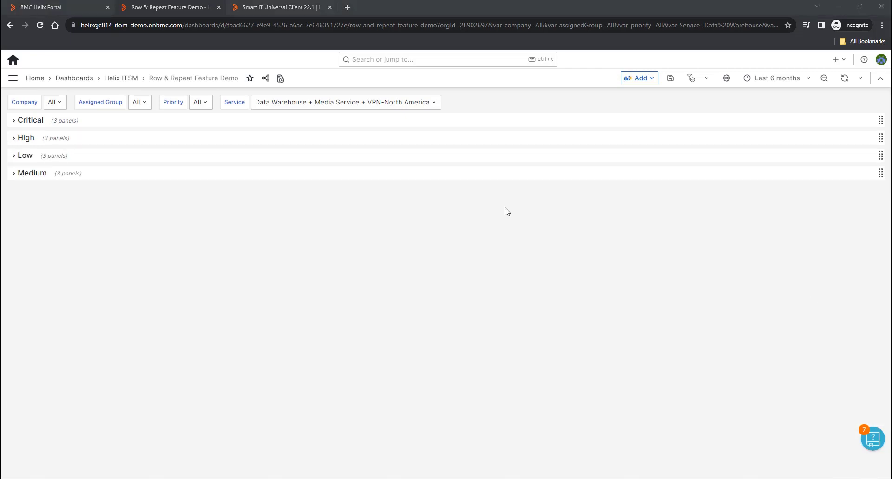
{"action": "left_click", "coordinate": [670, 80]}
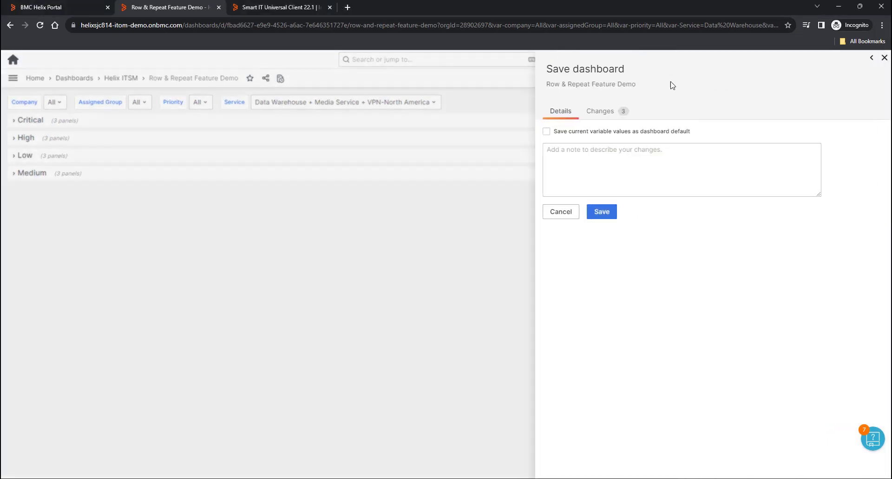
- Save with current variable values as dashboard default, then reopen Row & Repeat Feature Demo from Home
{"action": "left_click", "coordinate": [547, 132]}
{"action": "left_click", "coordinate": [611, 220]}
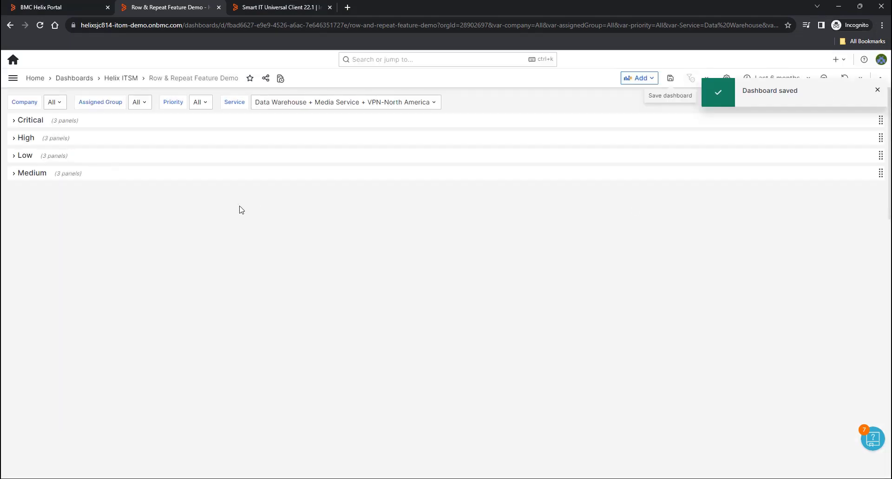
{"action": "left_click", "coordinate": [35, 78]}
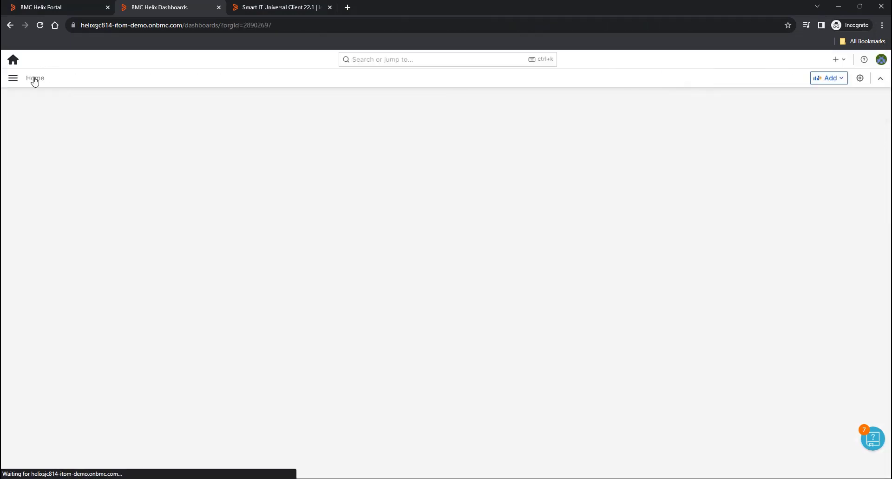
{"action": "left_click", "coordinate": [48, 269]}
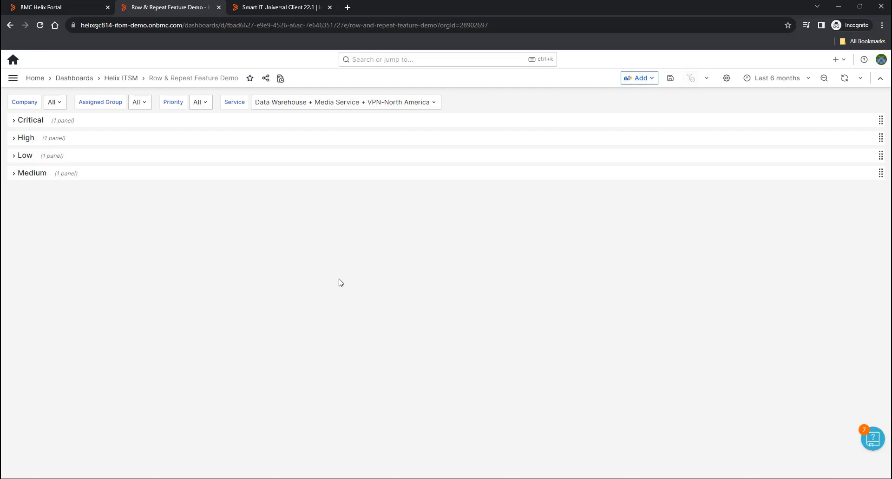
- Expand the Low row to show its three service charts, then leave via Home, saving the changes
{"action": "left_click", "coordinate": [16, 156]}
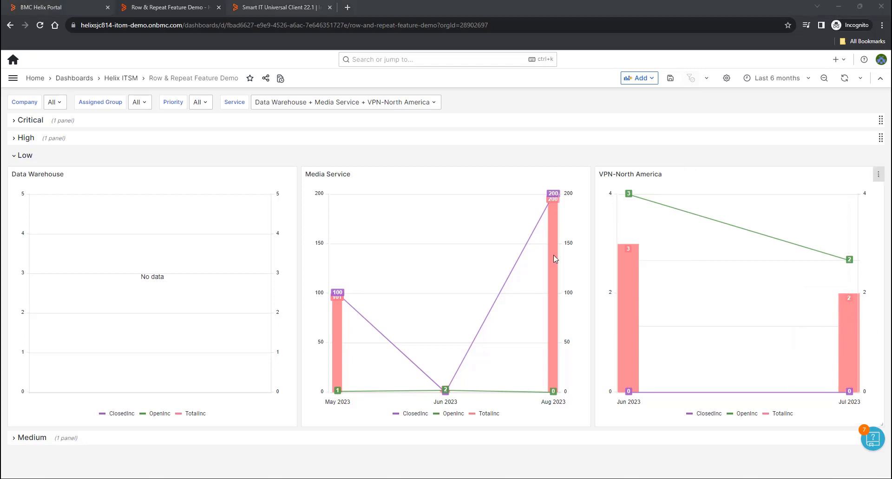
{"action": "left_click", "coordinate": [34, 78]}
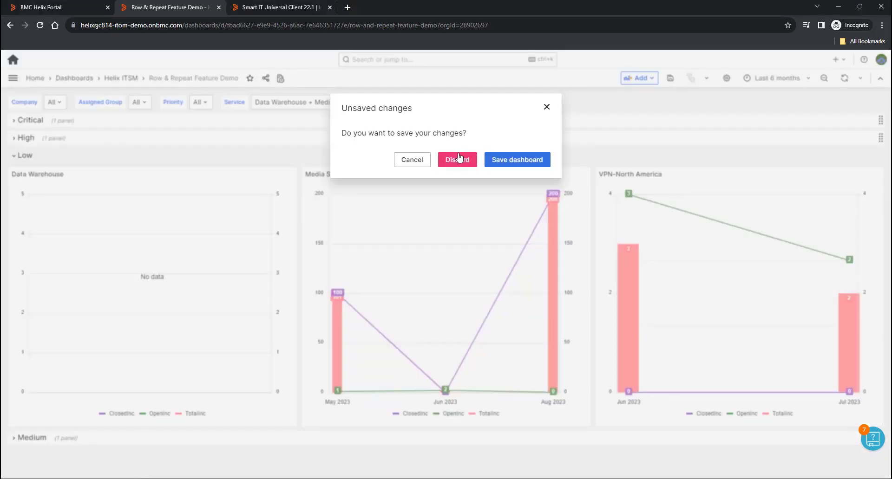
{"action": "left_click", "coordinate": [512, 162]}
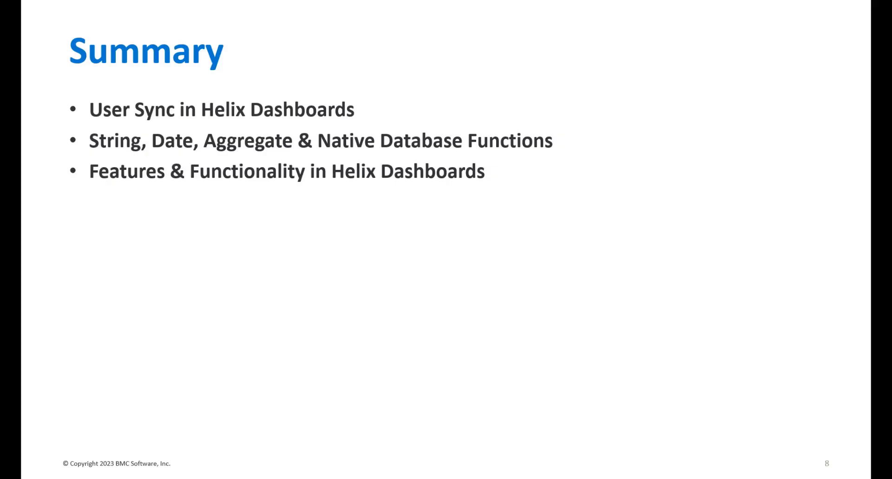